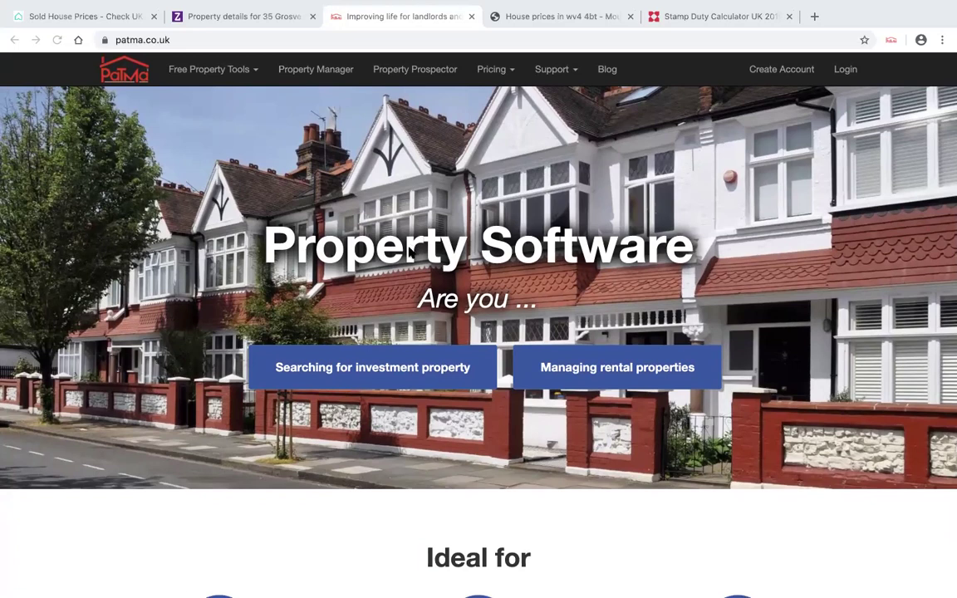
# - Open the PaTMa extension's price history panel, then dismiss it
pyautogui.click(891, 39)
pyautogui.click(891, 40)
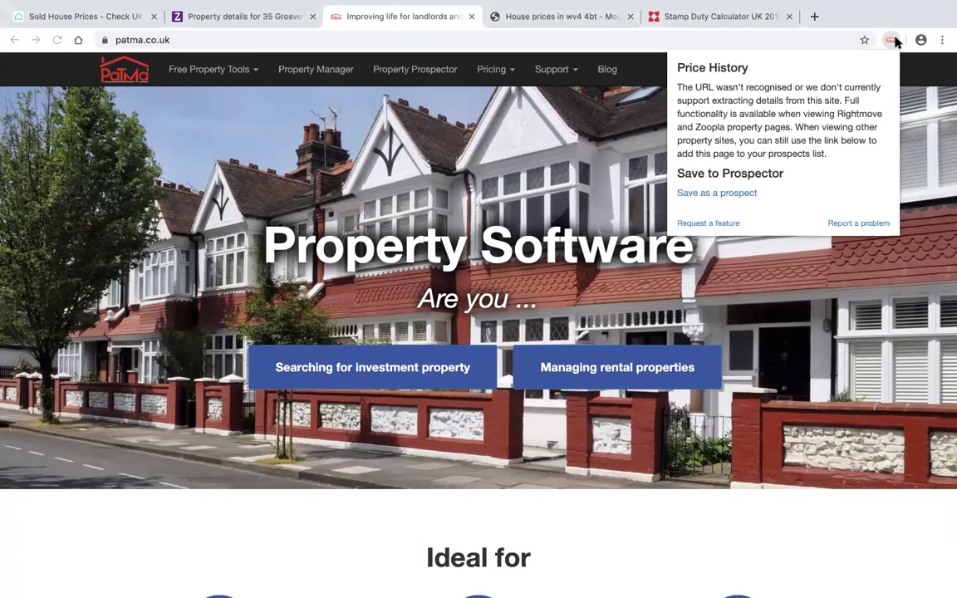
pyautogui.click(640, 42)
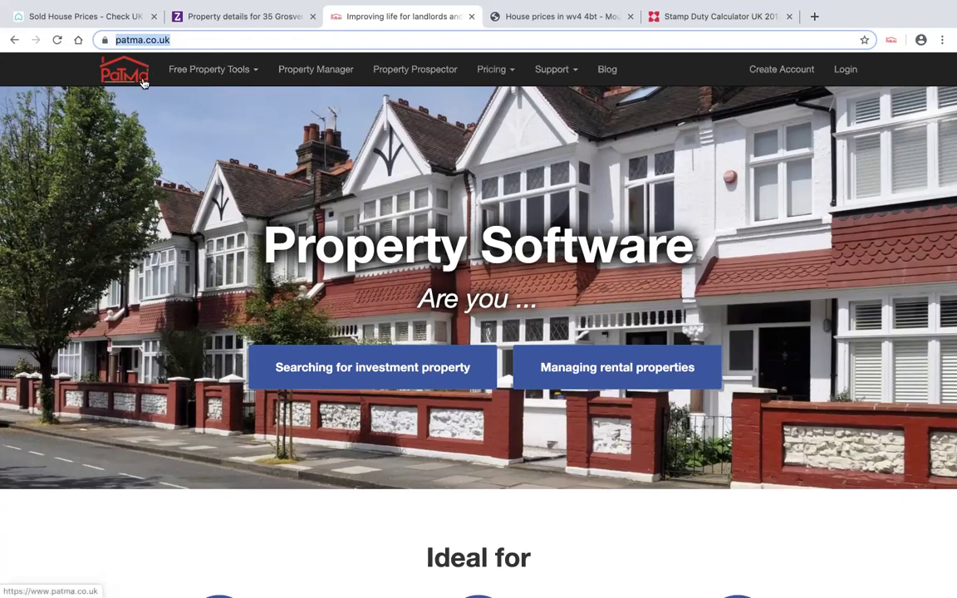
# - Go to Free Property Tools > Property Tools Browser Extension and scroll to How to start
pyautogui.click(254, 73)
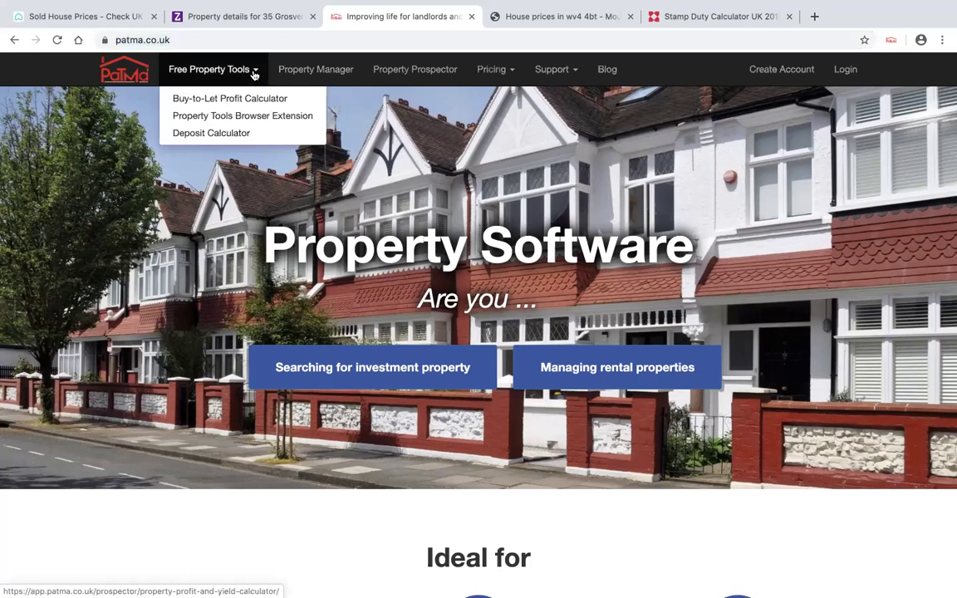
pyautogui.click(274, 121)
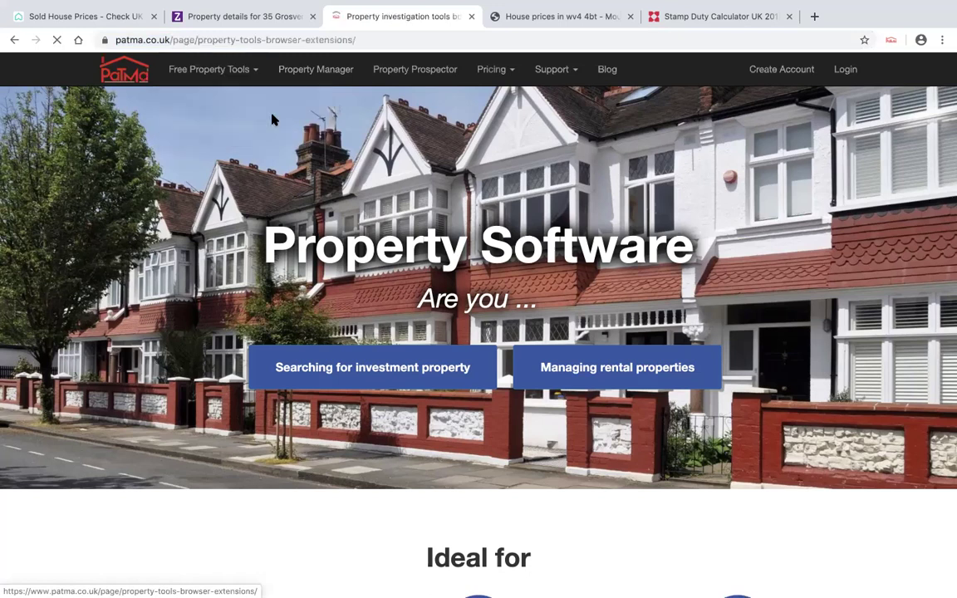
pyautogui.scroll(-3, 287, 210)
pyautogui.scroll(-2, 285, 208)
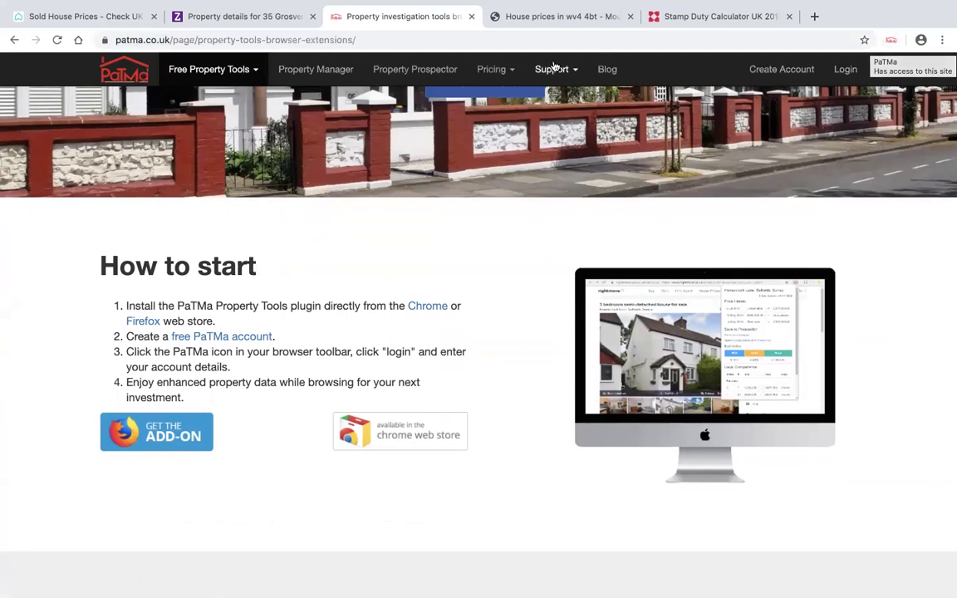
# - On Rightmove's sold house prices page, choose Wolverhampton, West Midlands as the location
pyautogui.click(81, 16)
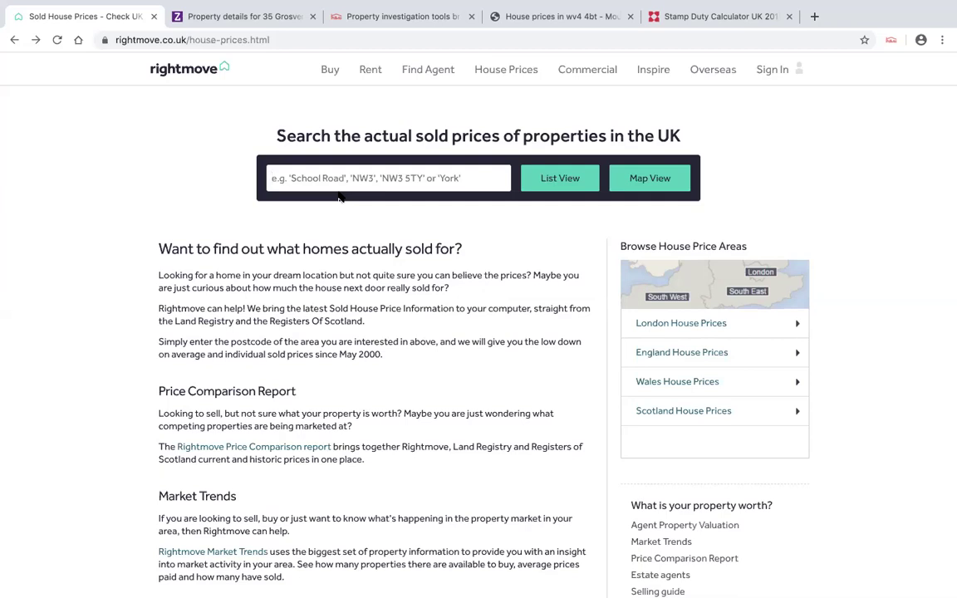
pyautogui.write('W')
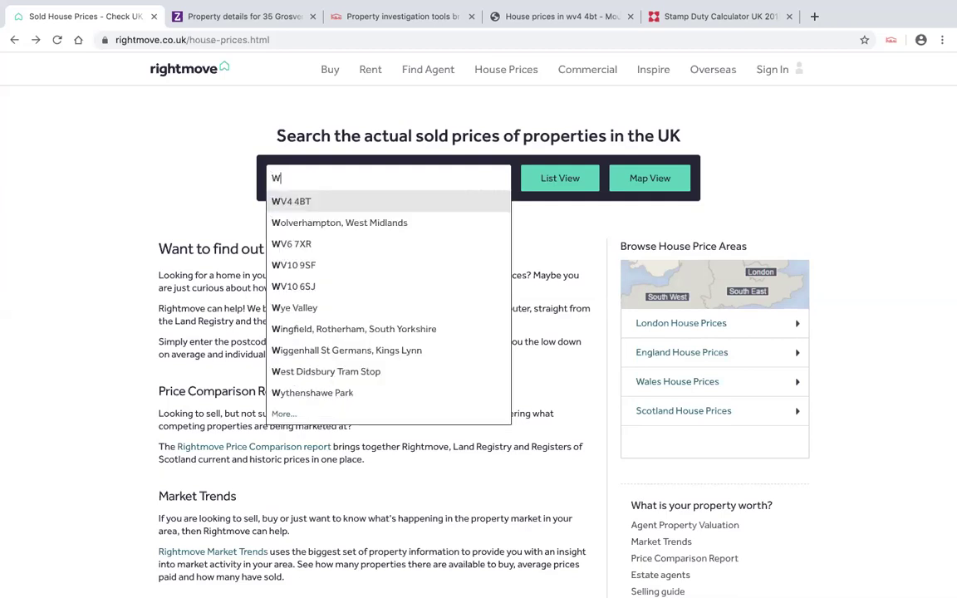
pyautogui.click(336, 222)
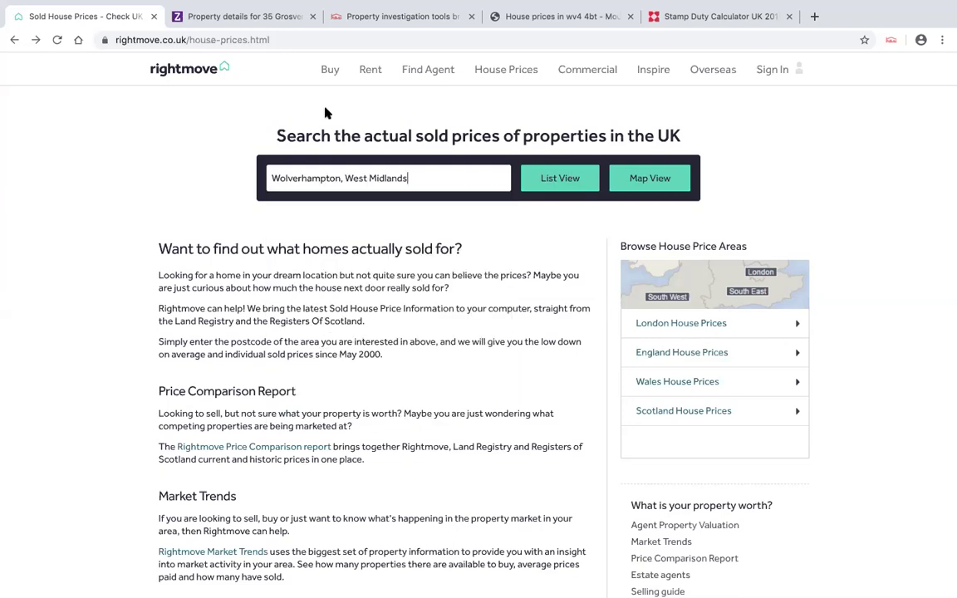
# - Start a property-for-sale search for Wolverhampton, West Midlands
pyautogui.moveTo(328, 72)
pyautogui.click(365, 110)
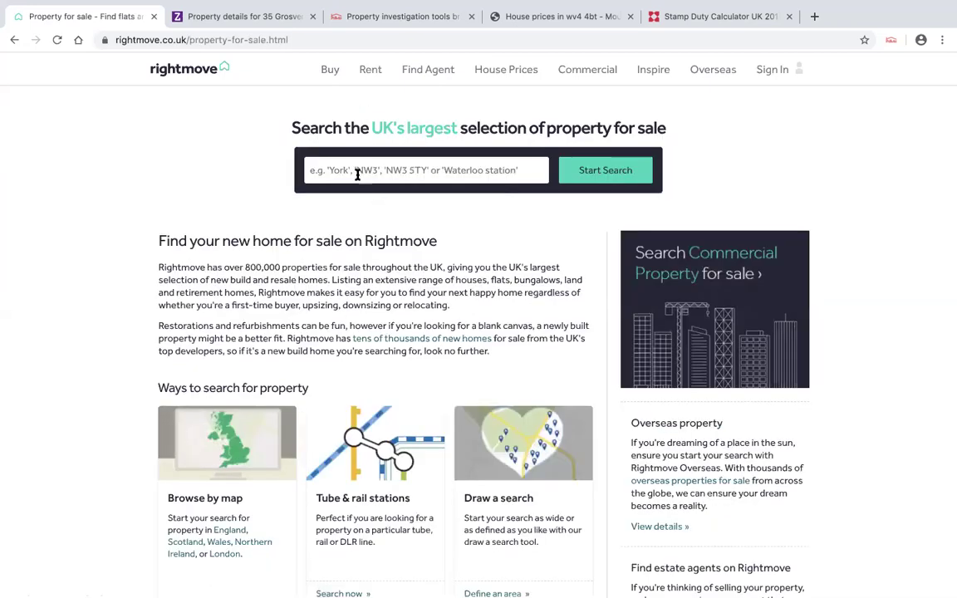
pyautogui.write('W')
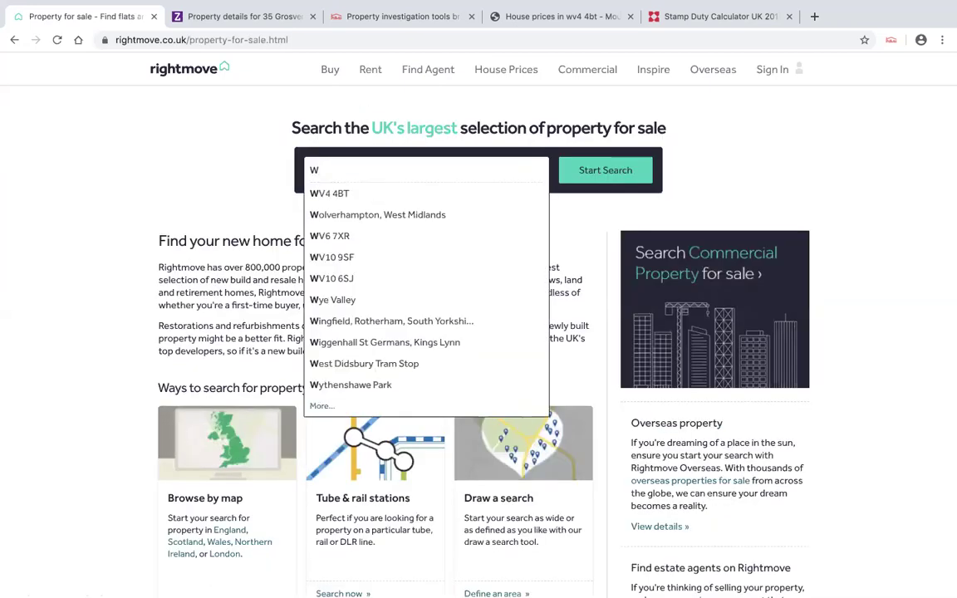
pyautogui.click(375, 215)
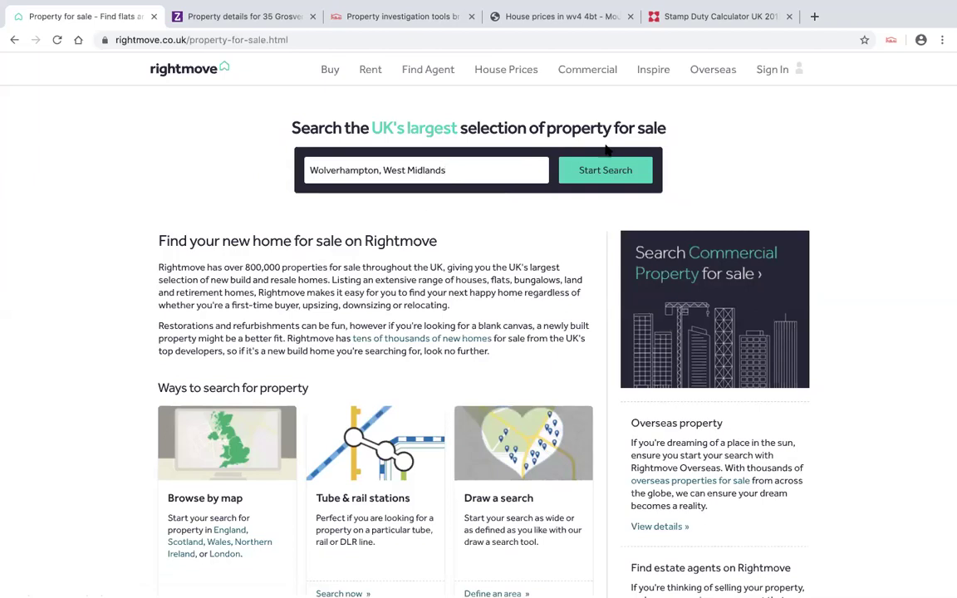
pyautogui.click(601, 171)
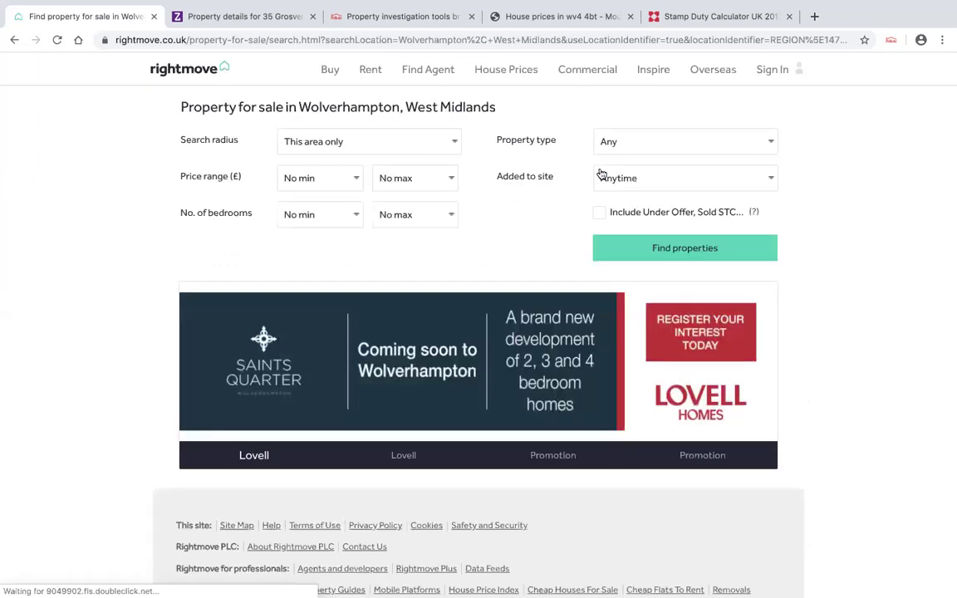
# - Limit the Wolverhampton search to a £150,000 maximum price and run it
pyautogui.click(448, 178)
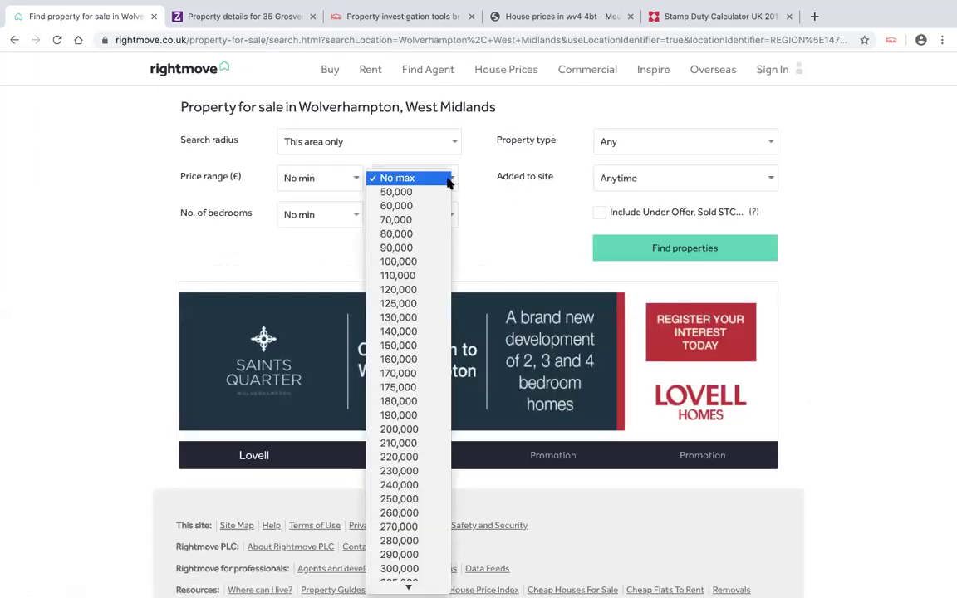
pyautogui.click(408, 347)
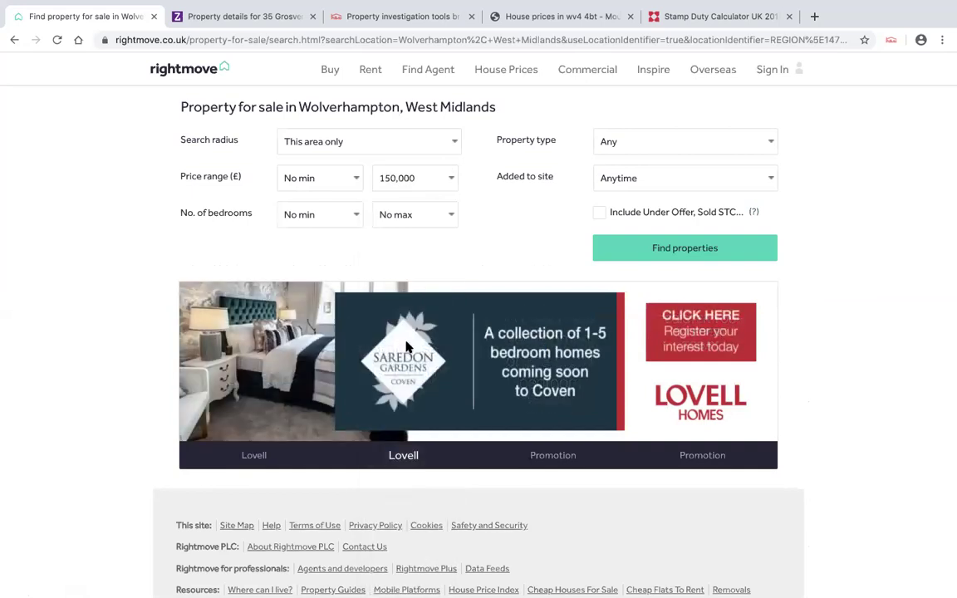
pyautogui.click(671, 249)
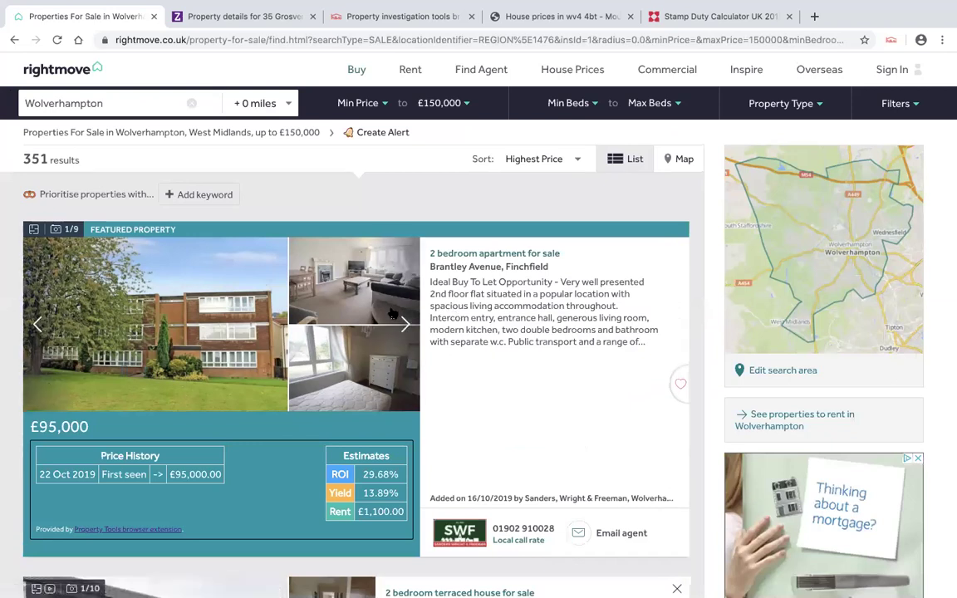
pyautogui.scroll(-1, 391, 314)
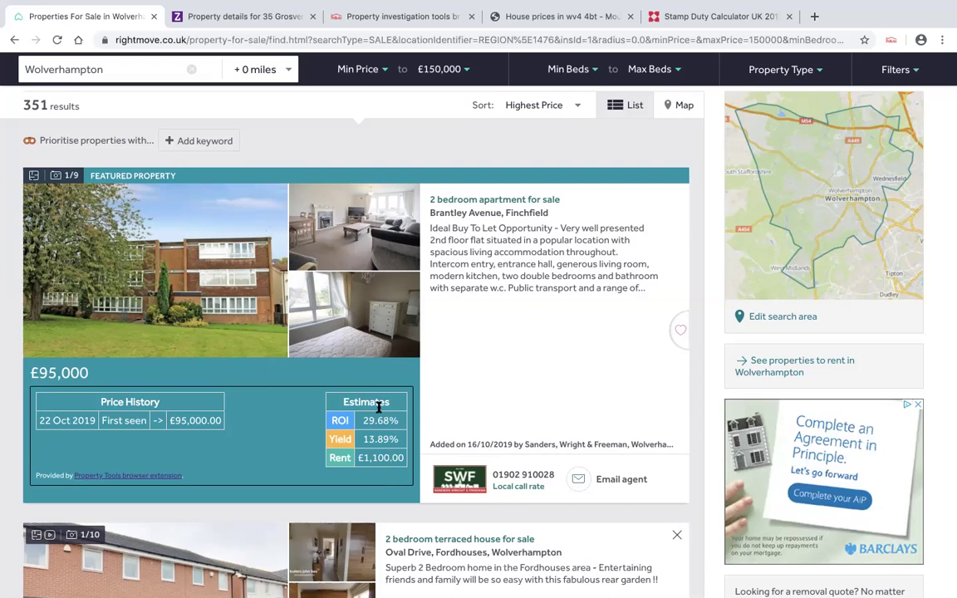
pyautogui.click(580, 105)
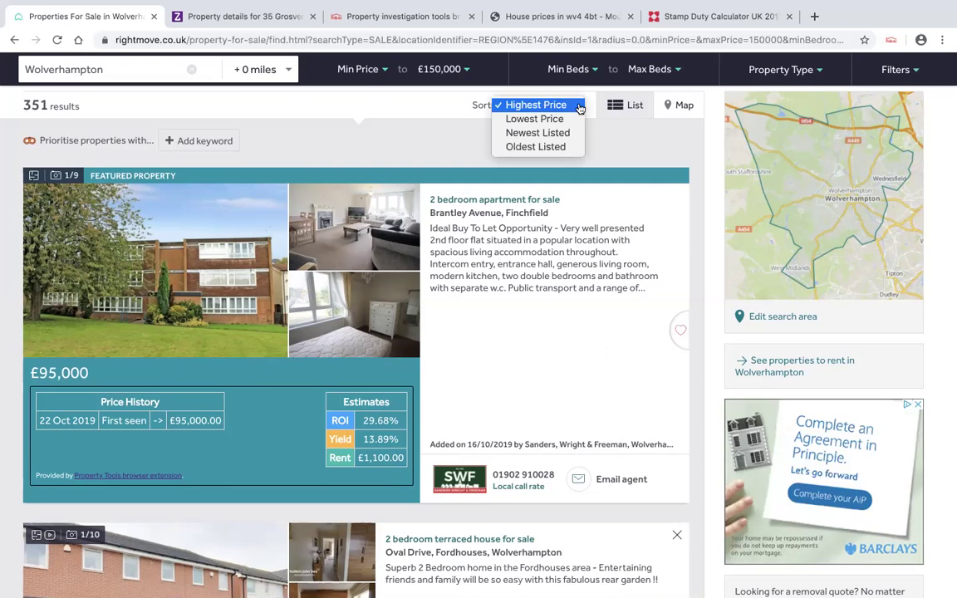
# - Sort the results by Oldest Listed and scroll through the listings
pyautogui.click(557, 147)
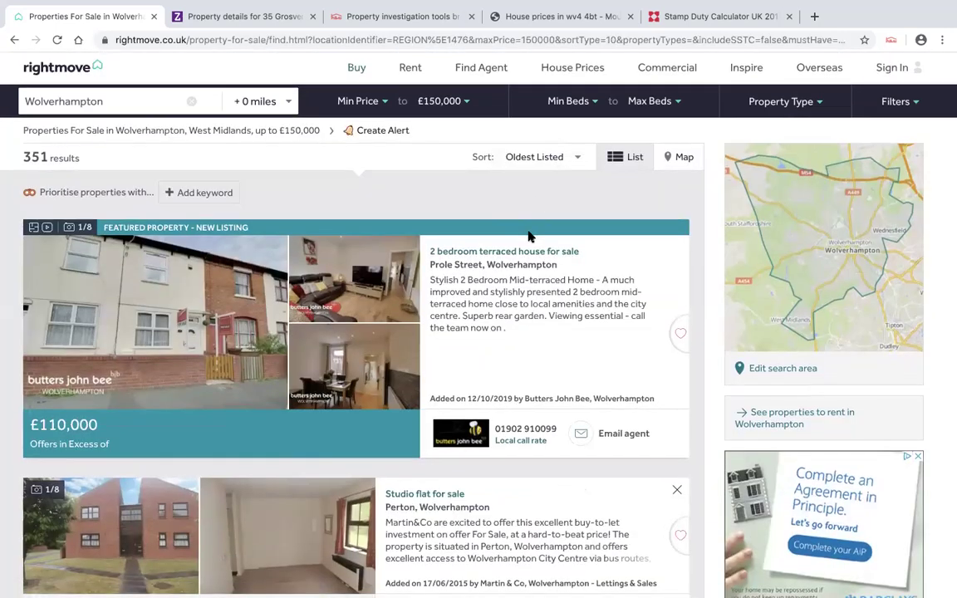
pyautogui.scroll(-1, 529, 238)
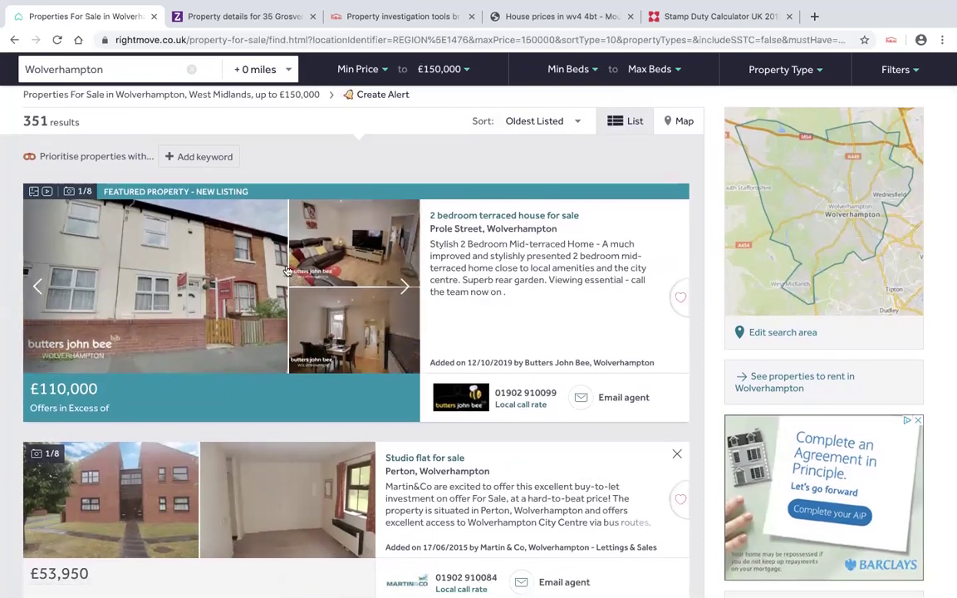
pyautogui.scroll(-3, 271, 266)
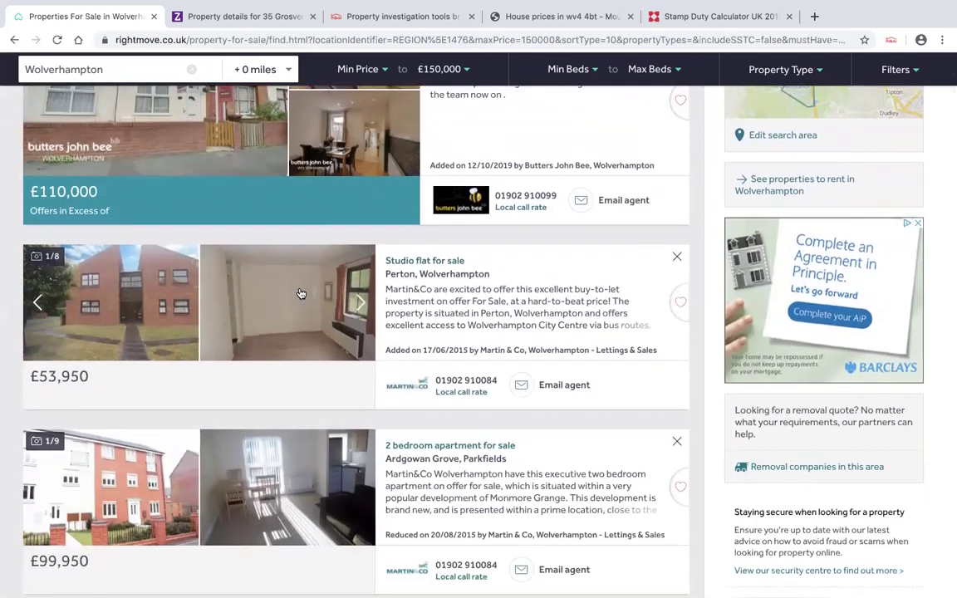
pyautogui.scroll(-1, 301, 295)
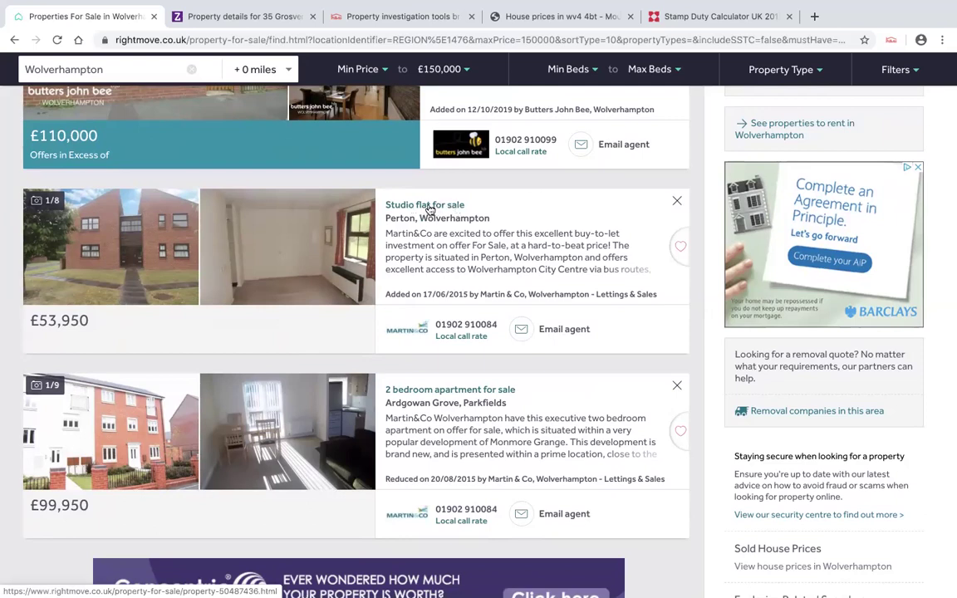
# - Review the £53,950 Perton studio flat listing and start saving it as a PaTMa prospect
pyautogui.click(429, 208)
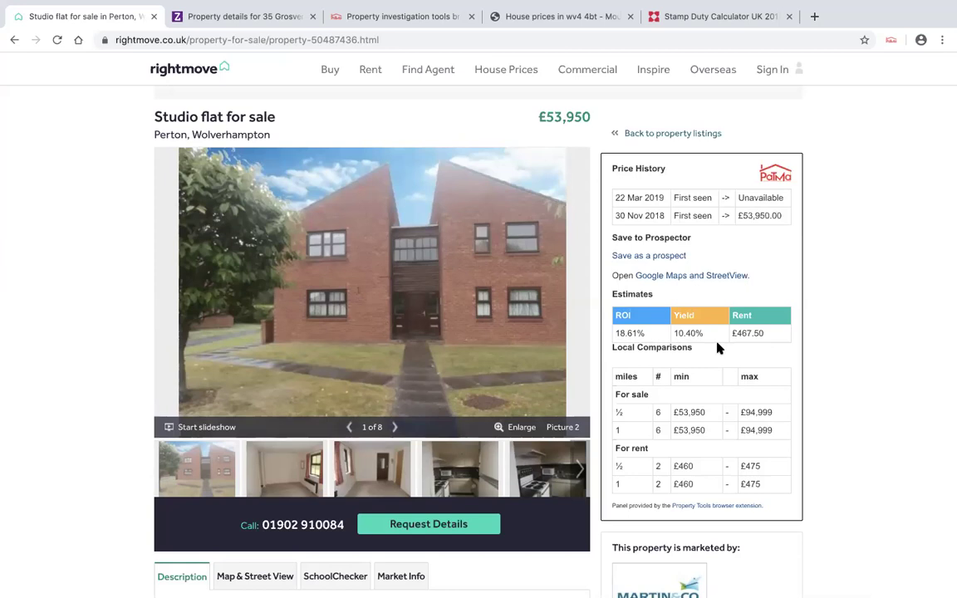
pyautogui.scroll(-1, 719, 348)
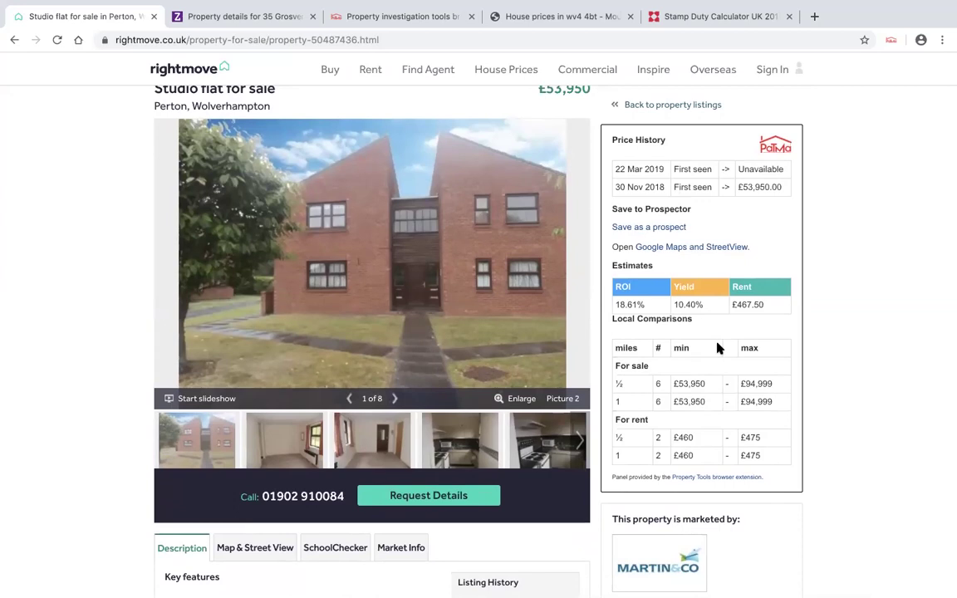
pyautogui.scroll(1, 719, 349)
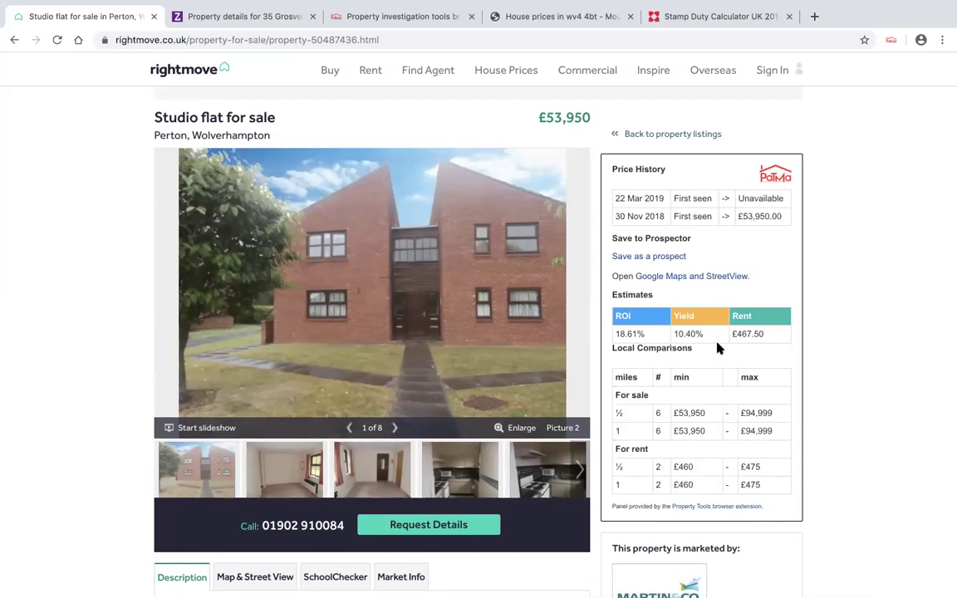
pyautogui.scroll(-1, 717, 341)
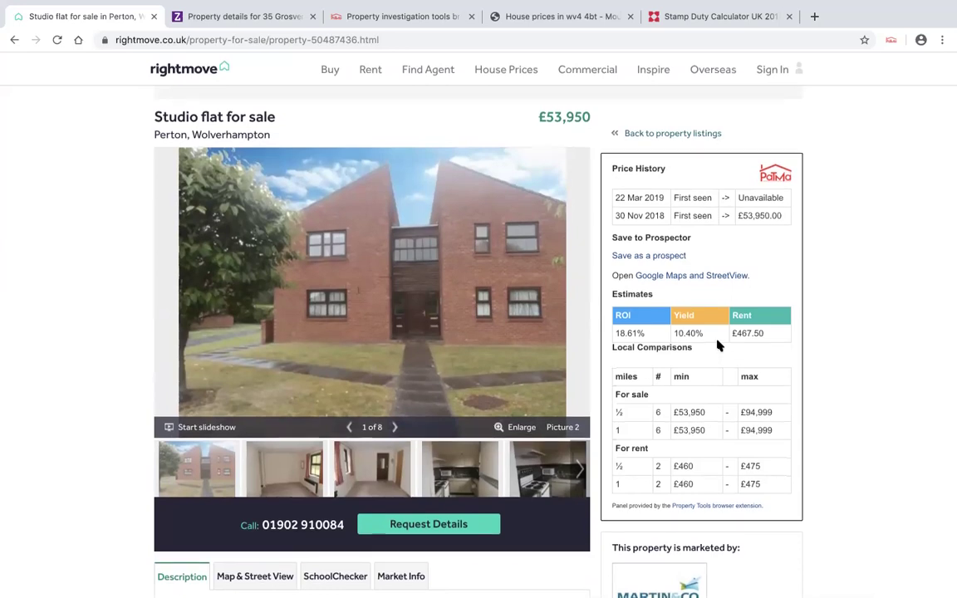
pyautogui.click(661, 259)
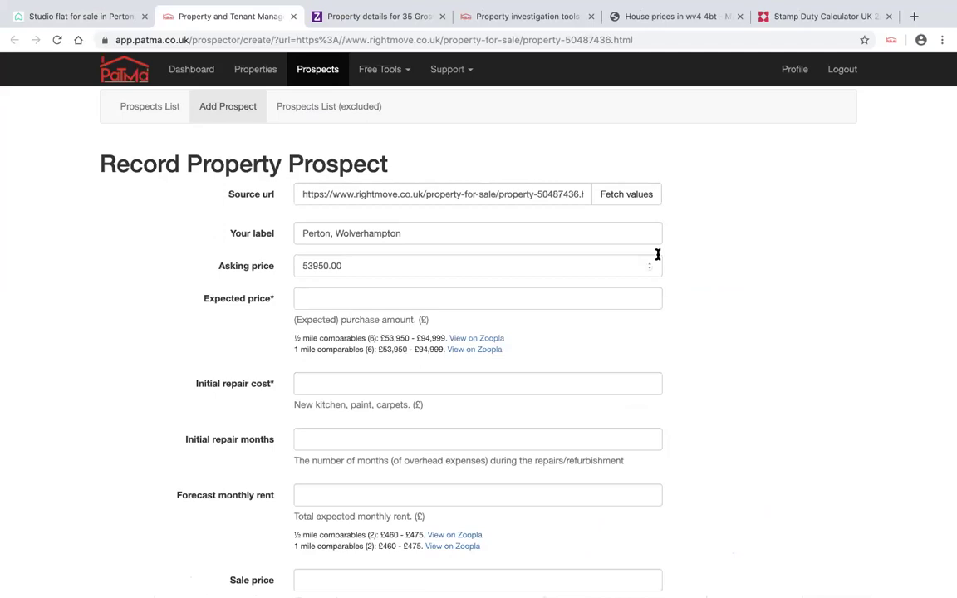
# - Enter 45000 as the expected price in the prospect form
pyautogui.scroll(-2, 657, 255)
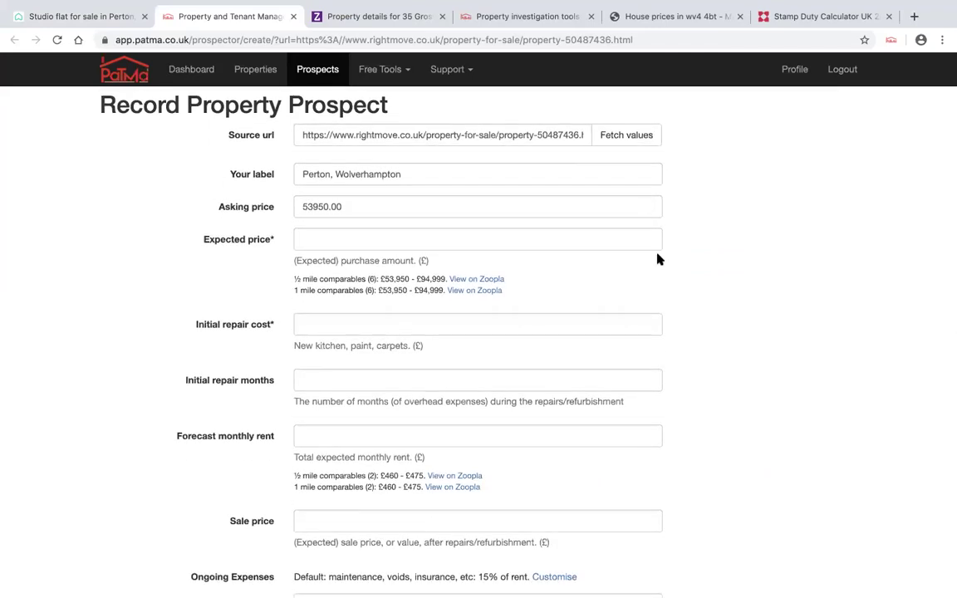
pyautogui.click(353, 239)
pyautogui.write('45000')
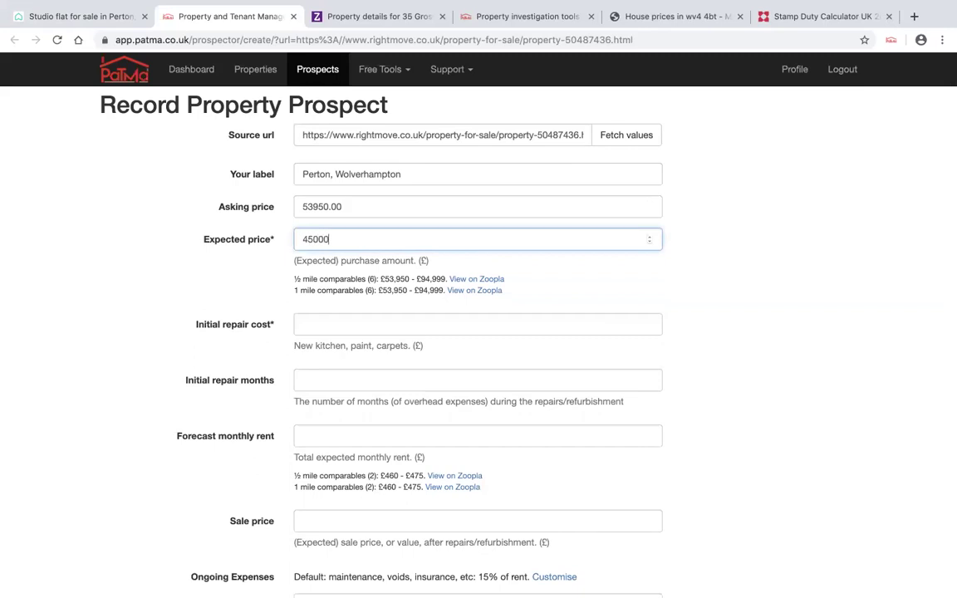
pyautogui.scroll(-1, 366, 358)
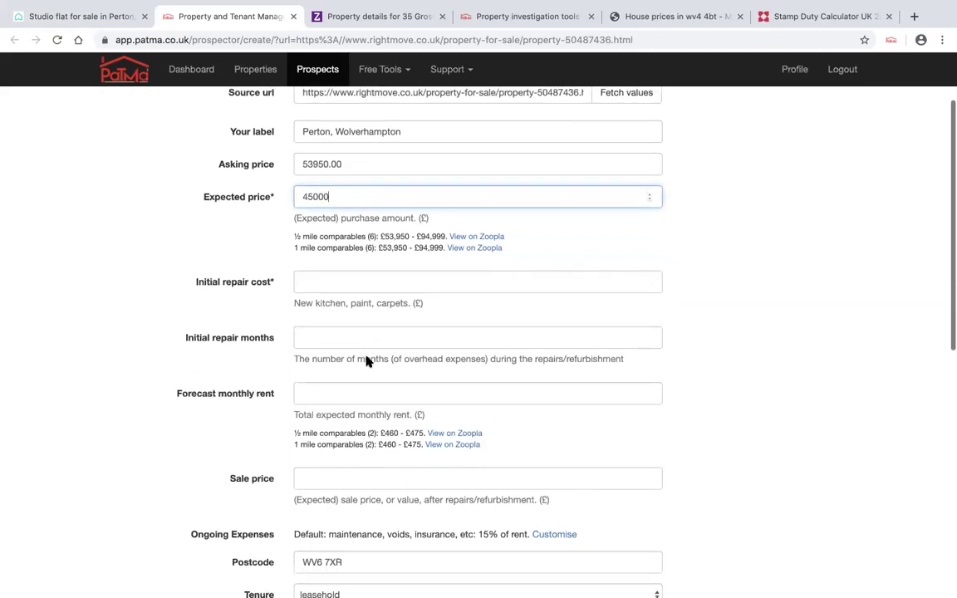
pyautogui.scroll(-4, 366, 359)
pyautogui.moveTo(356, 405); pyautogui.dragTo(298, 403)
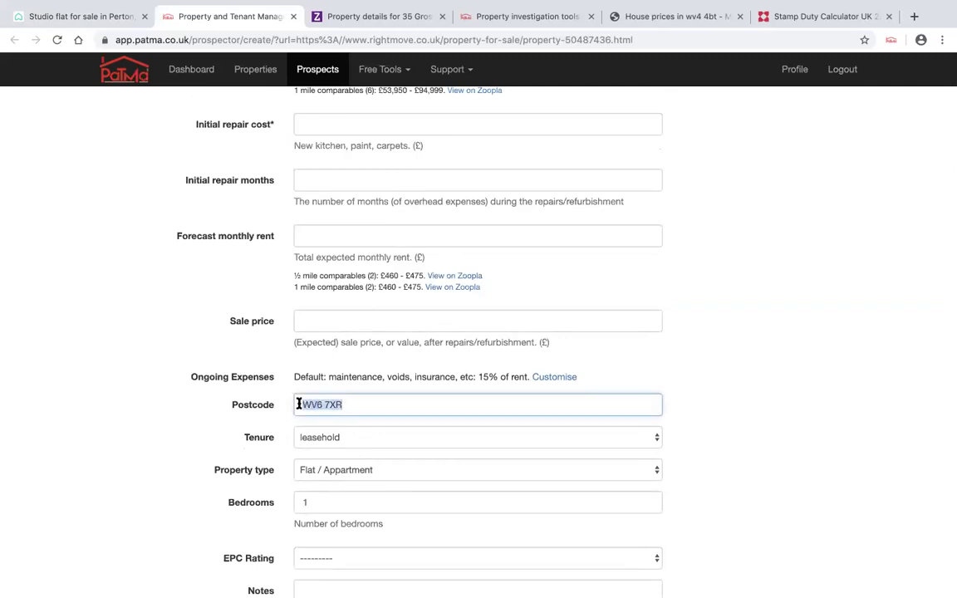
pyautogui.click(653, 356)
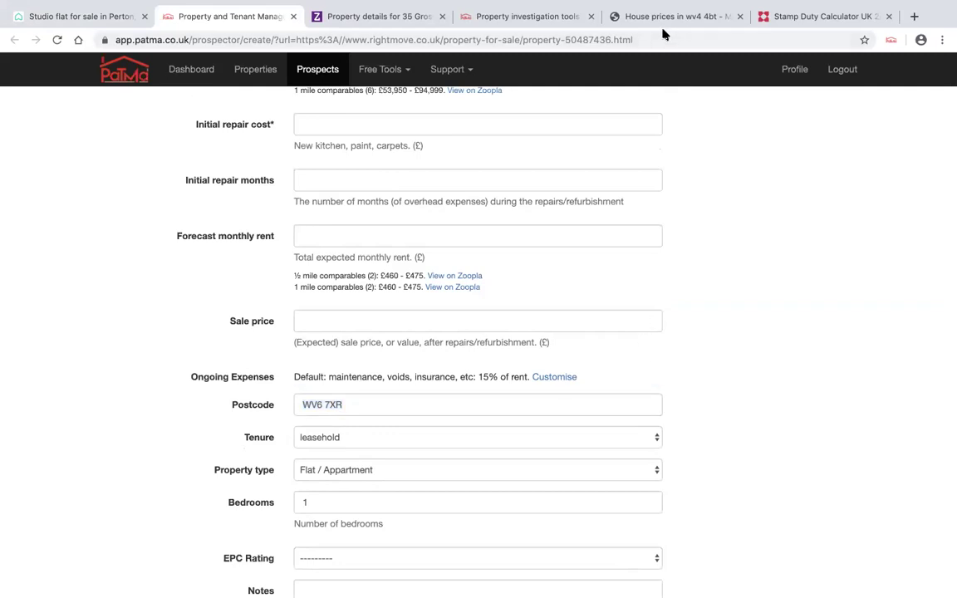
pyautogui.scroll(2, 686, 158)
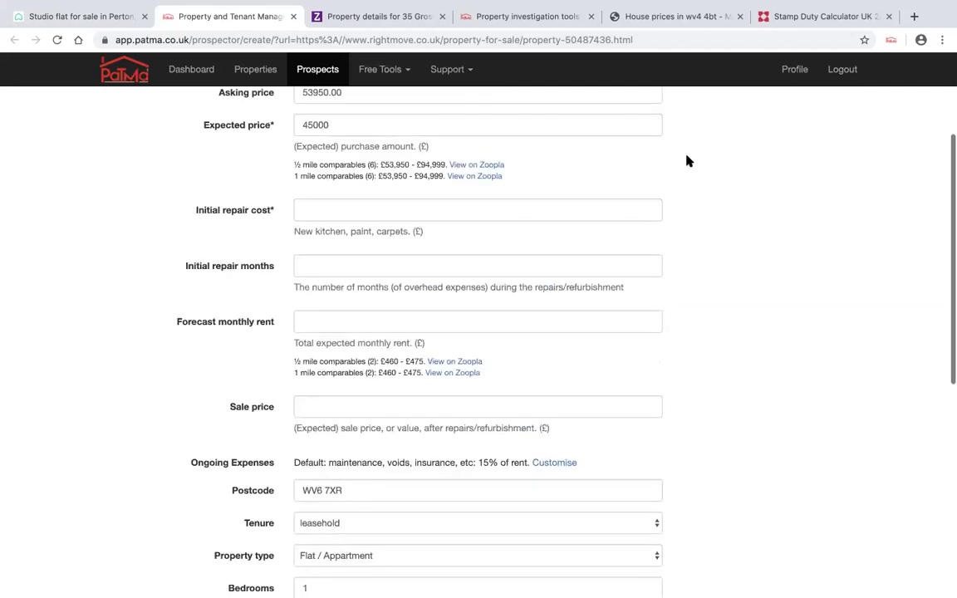
pyautogui.scroll(3, 686, 161)
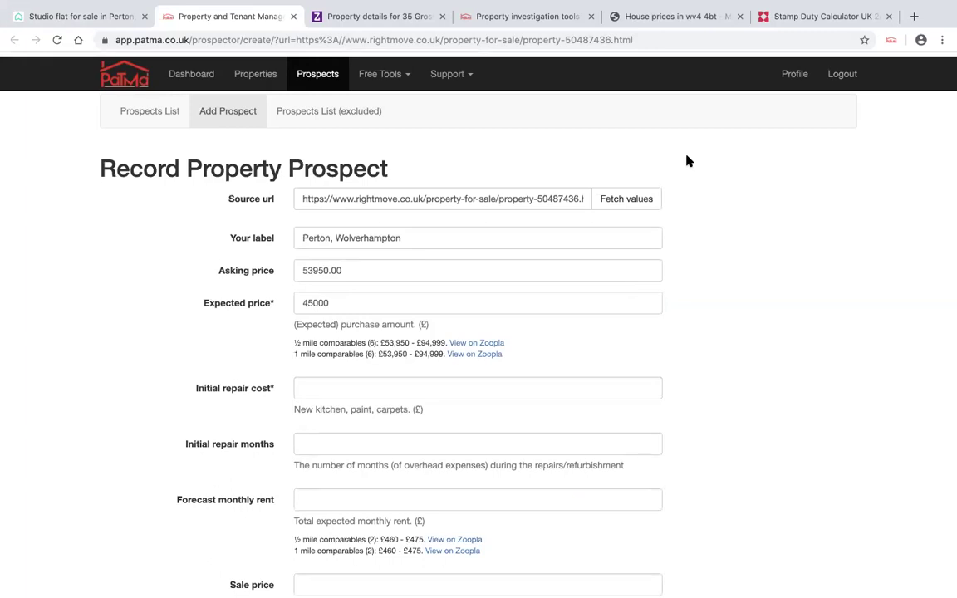
pyautogui.scroll(-1, 686, 161)
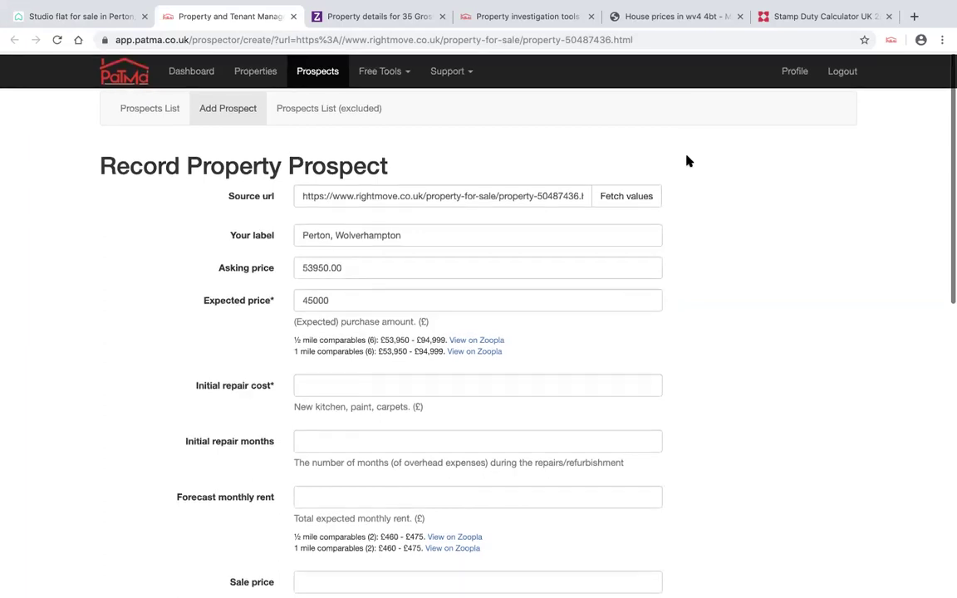
pyautogui.click(652, 21)
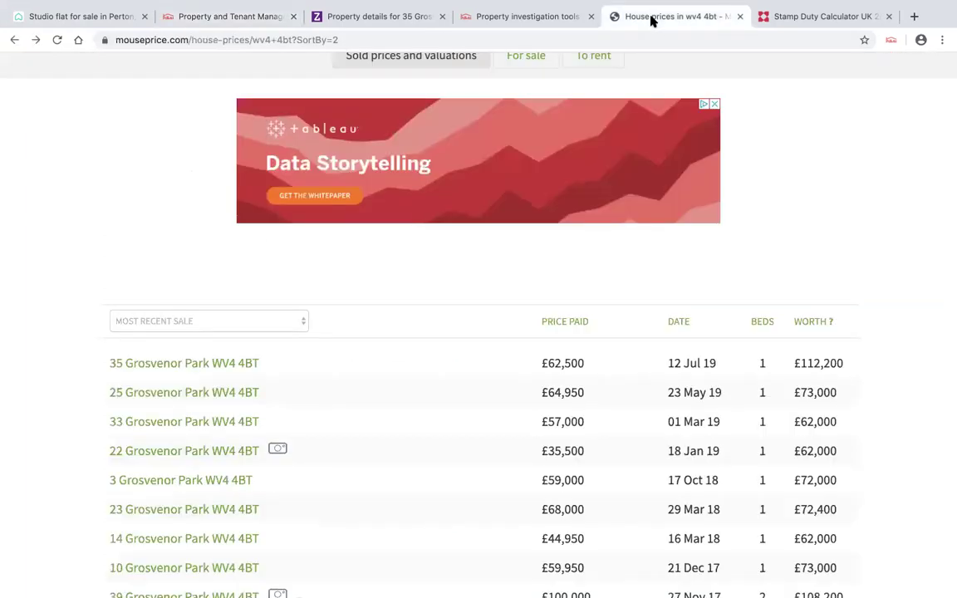
# - Resubmit the Mouseprice postcode search and close the PaTMa property tools tab
pyautogui.scroll(3, 304, 320)
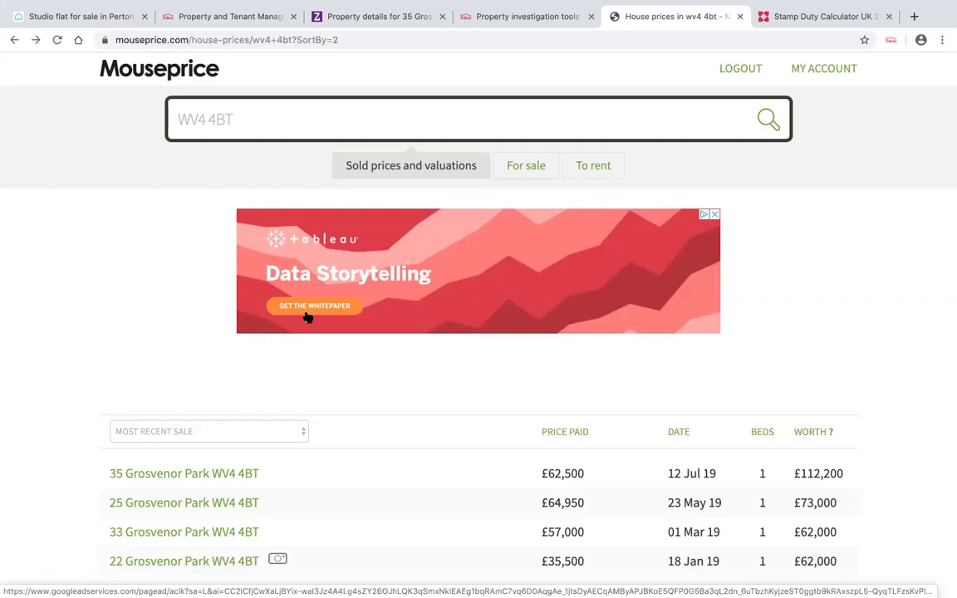
pyautogui.click(277, 121)
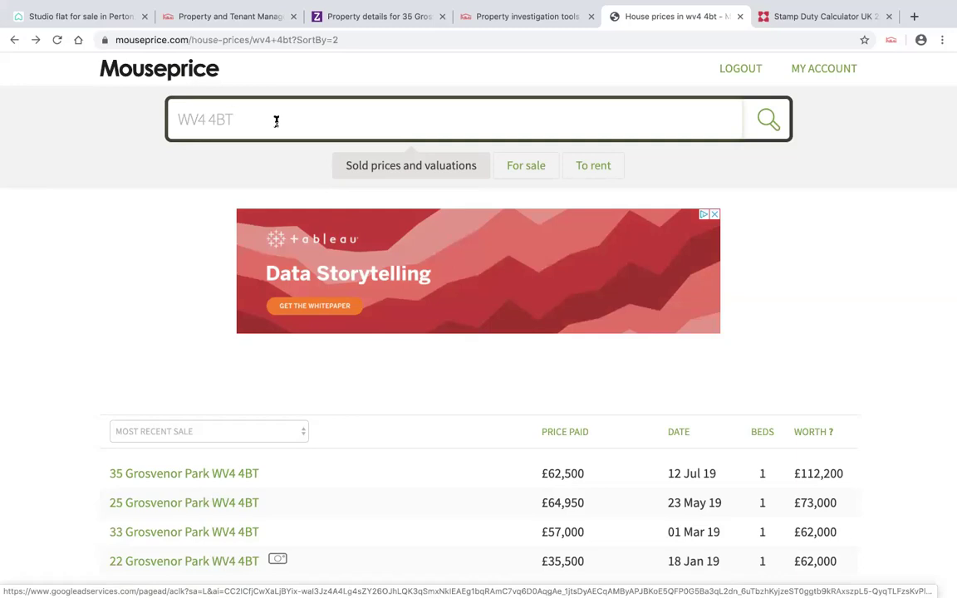
pyautogui.press('Return')
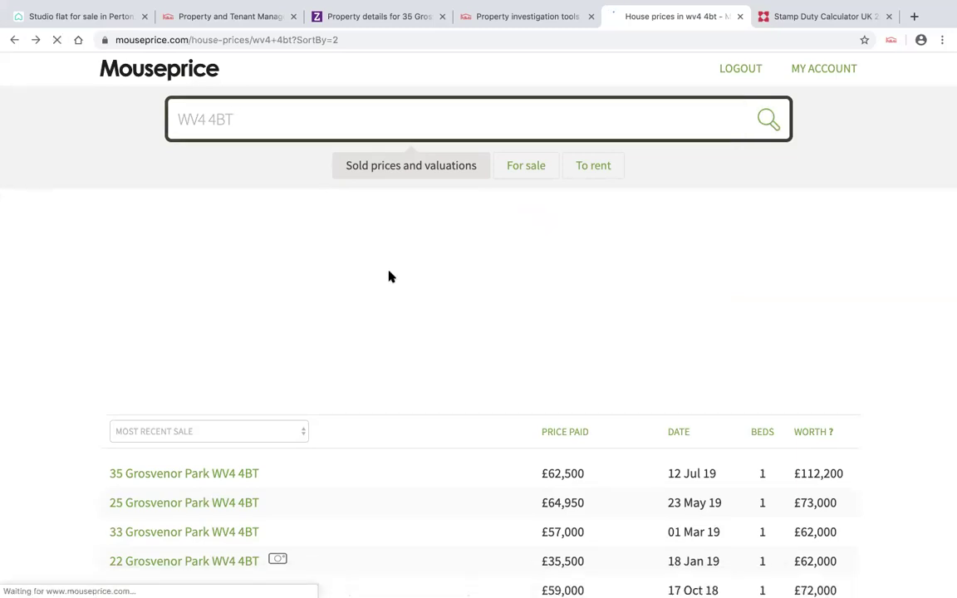
pyautogui.click(510, 15)
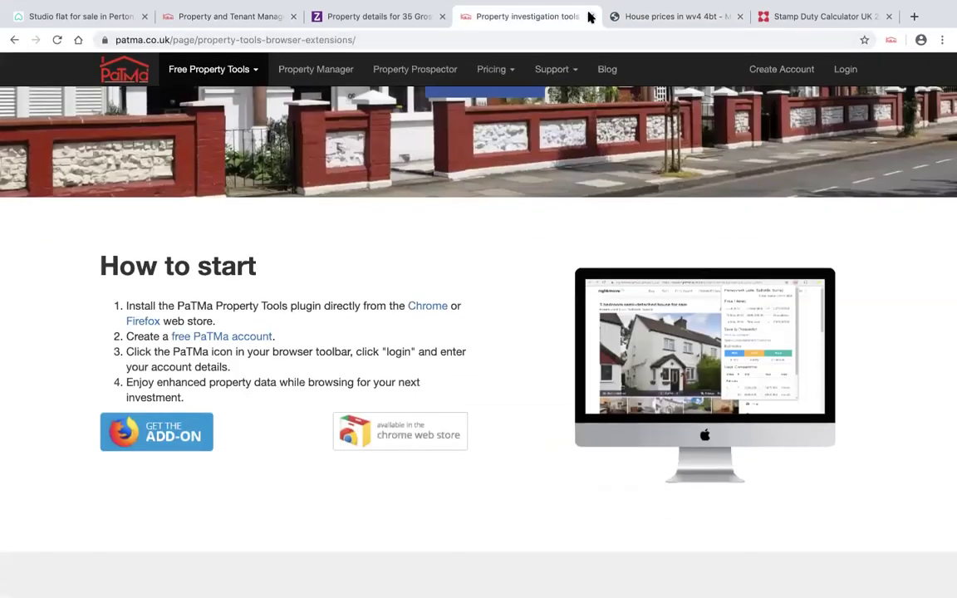
pyautogui.click(590, 16)
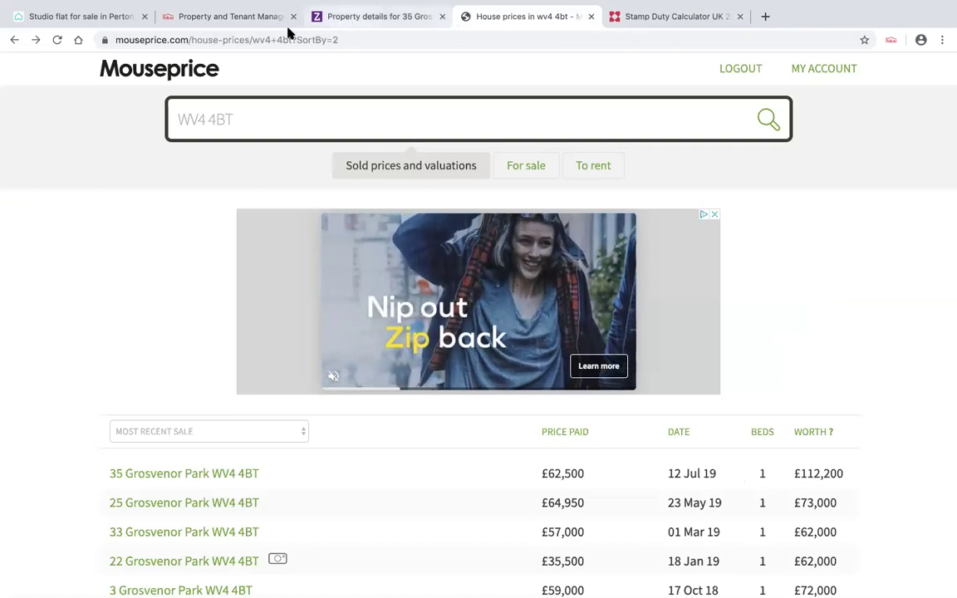
# - Copy postcode WV6 7XR from the PaTMa form and search Mouseprice sold prices with it
pyautogui.click(274, 20)
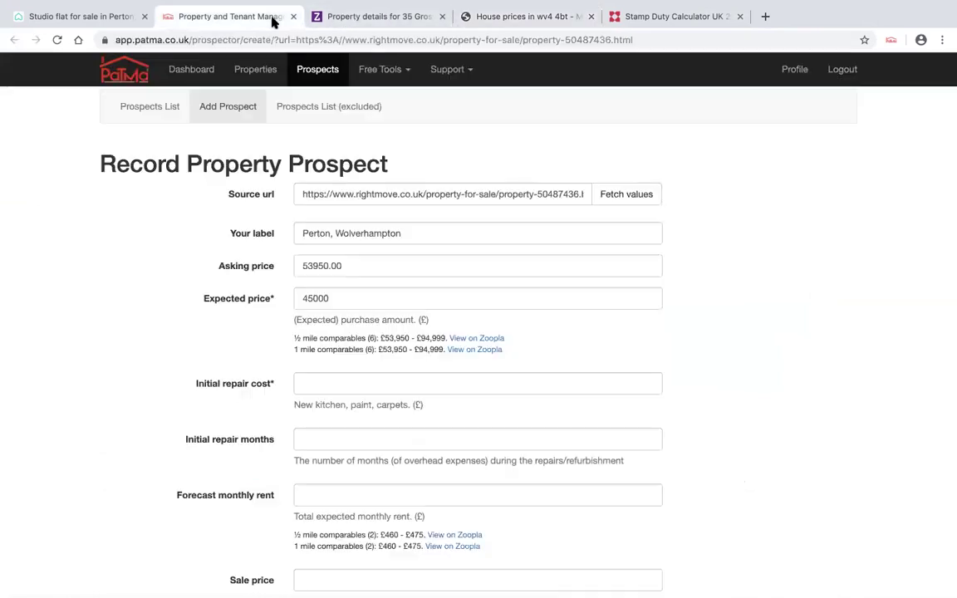
pyautogui.scroll(-4, 434, 301)
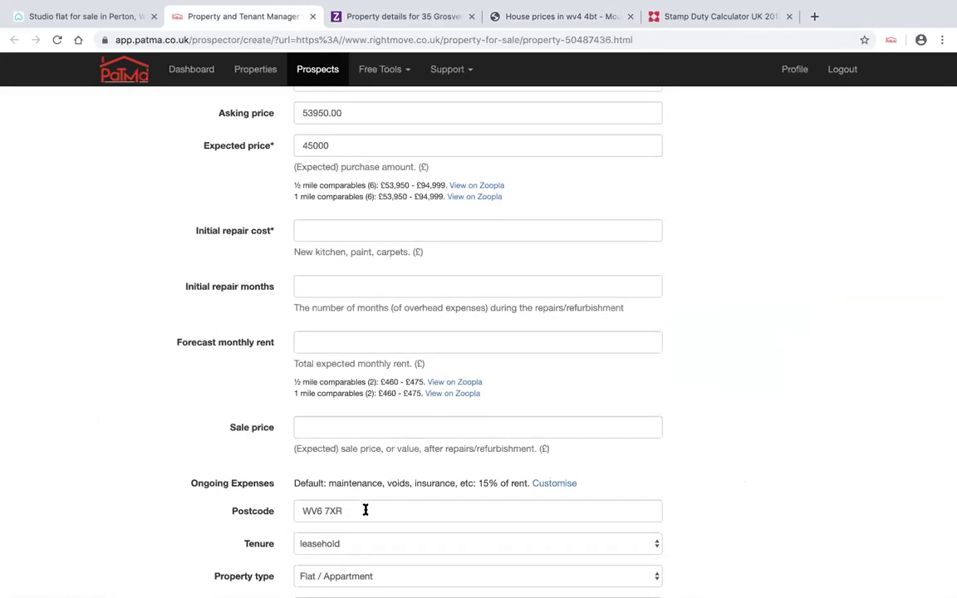
pyautogui.moveTo(365, 510); pyautogui.dragTo(287, 512)
pyautogui.press('super+c')
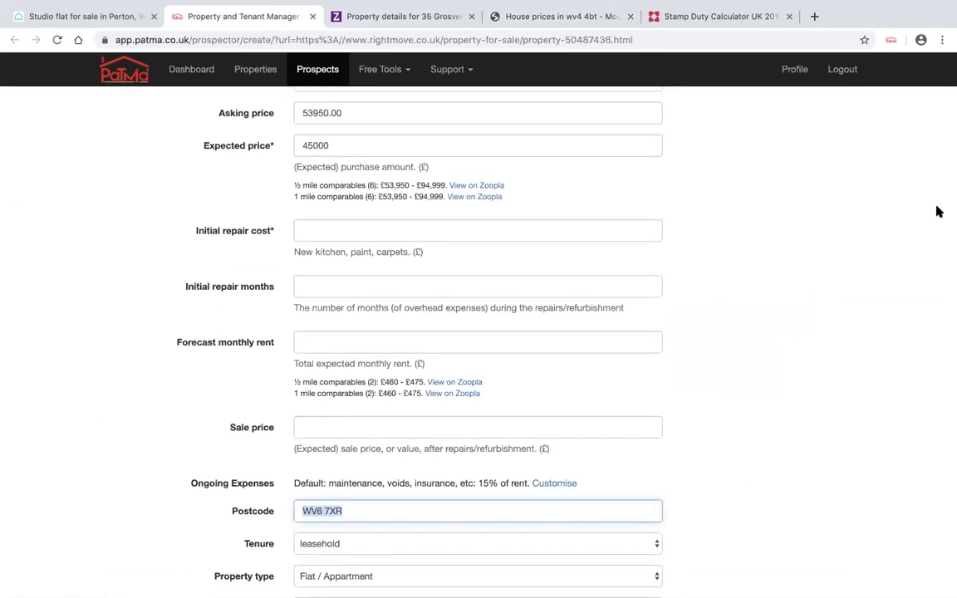
pyautogui.click(546, 48)
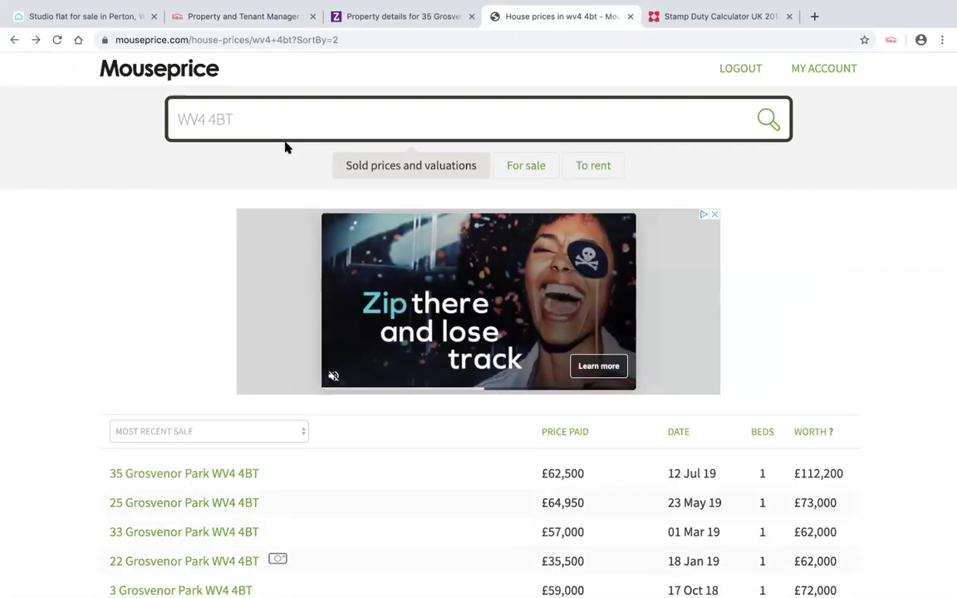
pyautogui.doubleClick(259, 124)
pyautogui.press('BackSpace')
pyautogui.press('BackSpace')
pyautogui.press('BackSpace')
pyautogui.press('BackSpace')
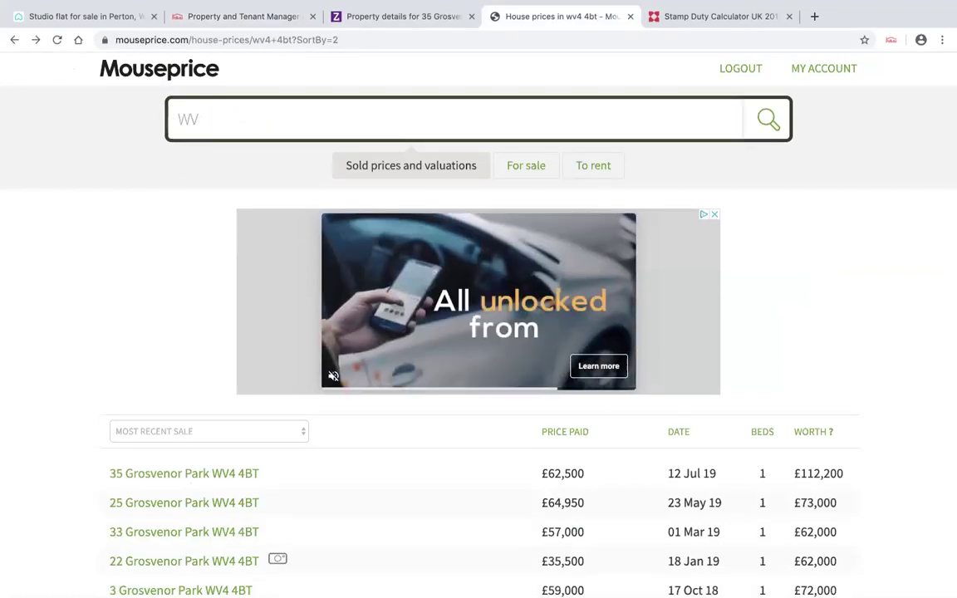
pyautogui.press('super+v')
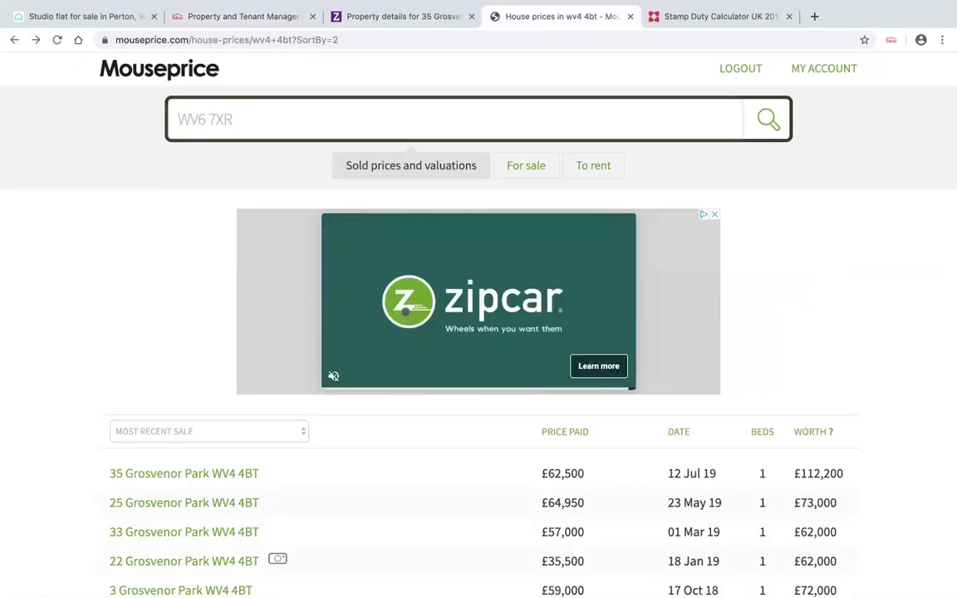
pyautogui.press('Return')
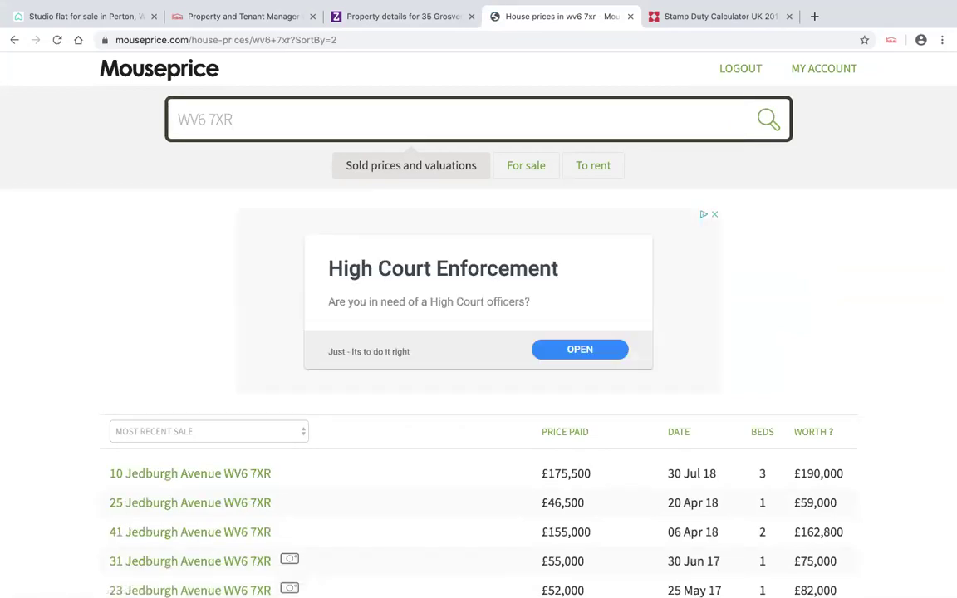
pyautogui.scroll(-3, 745, 363)
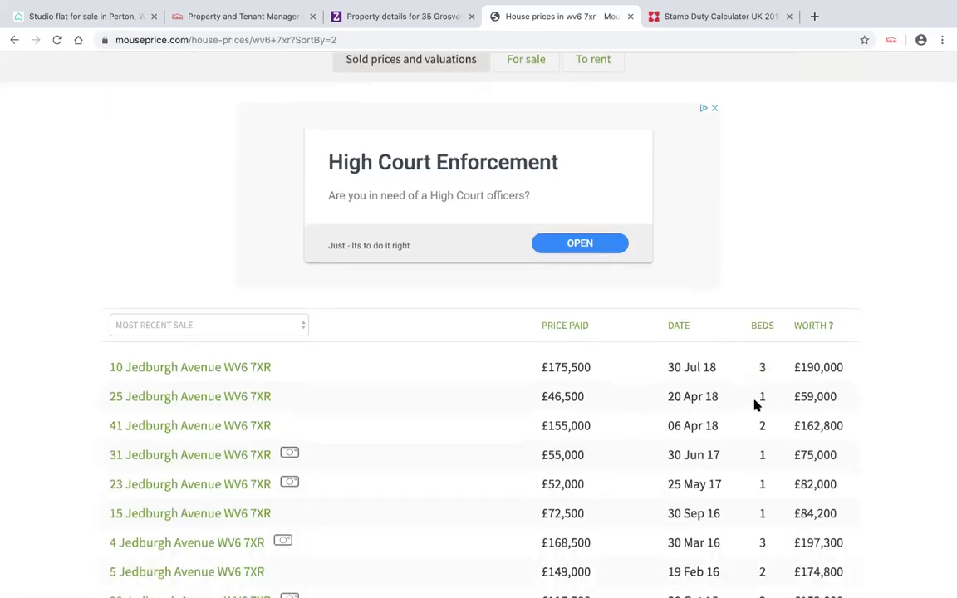
pyautogui.click(230, 400)
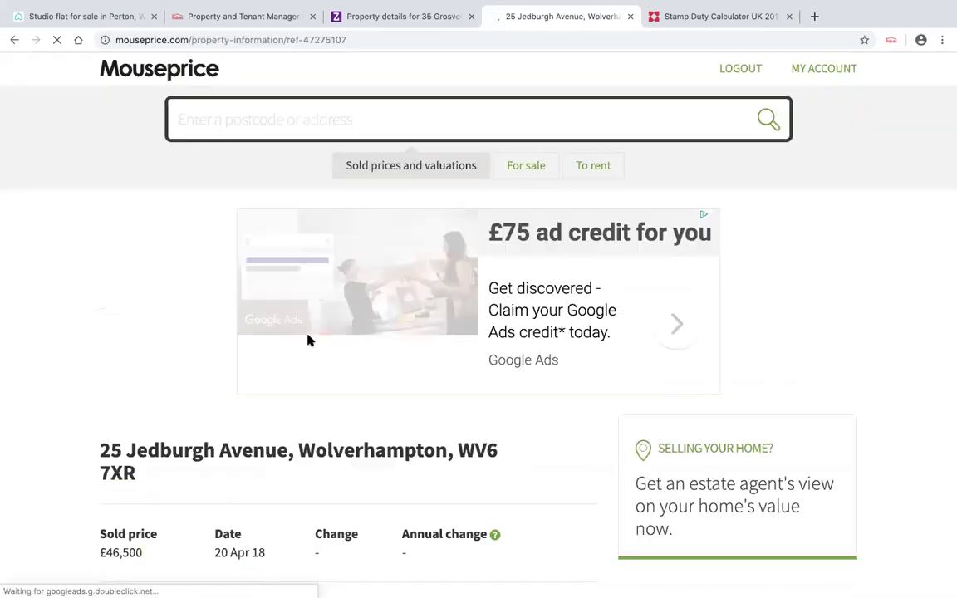
pyautogui.scroll(-4, 307, 341)
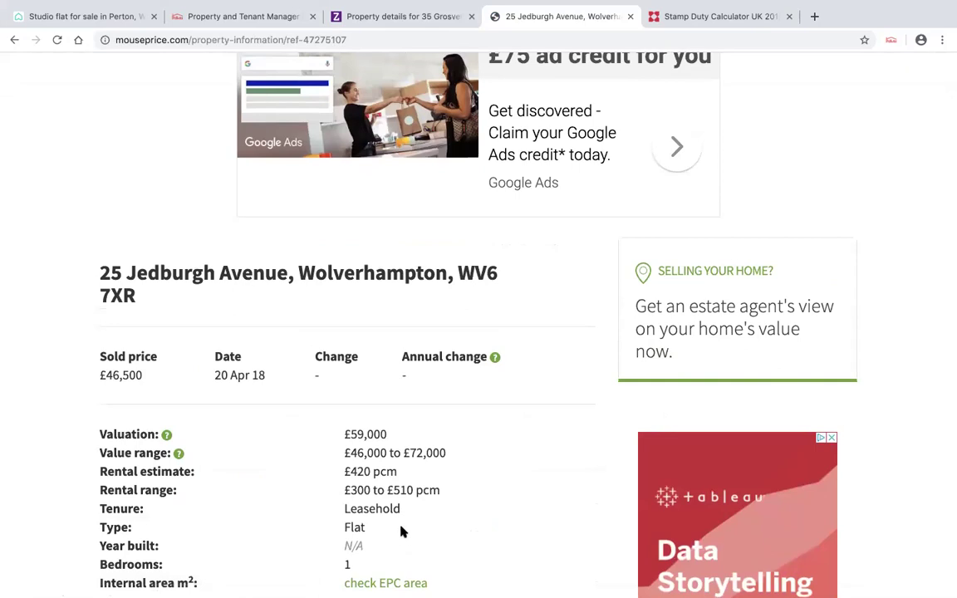
pyautogui.scroll(-1, 395, 451)
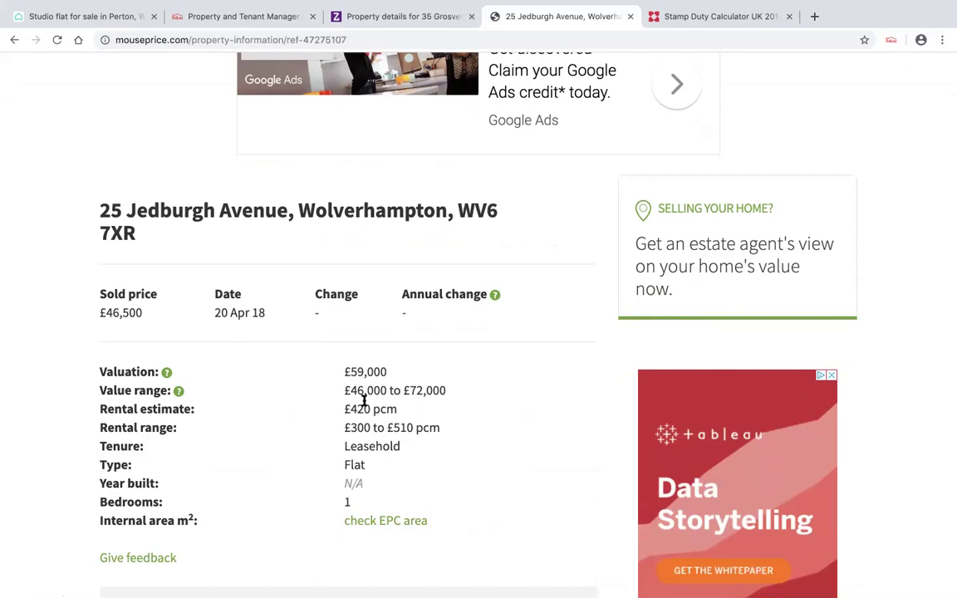
pyautogui.click(14, 40)
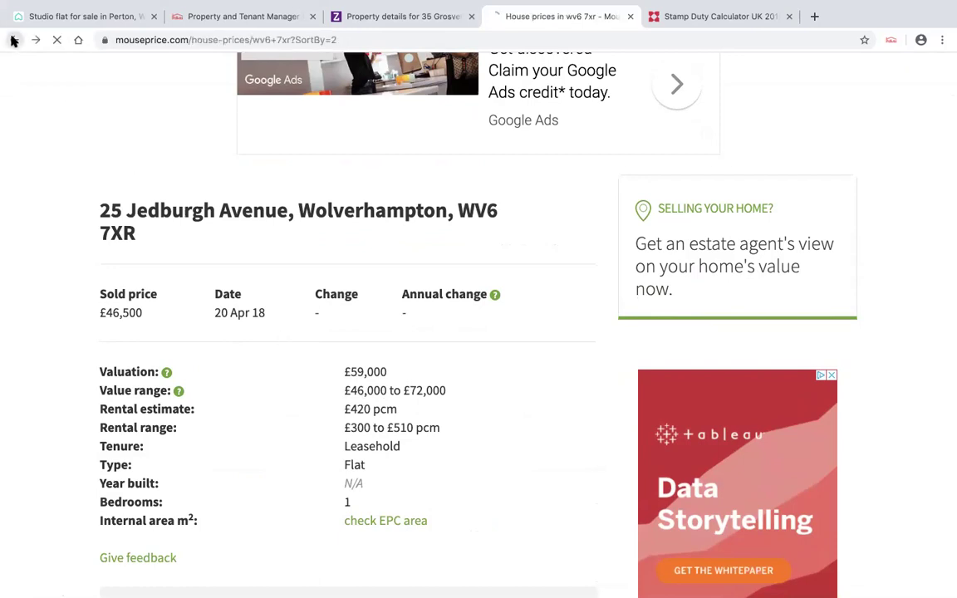
pyautogui.scroll(-1, 582, 359)
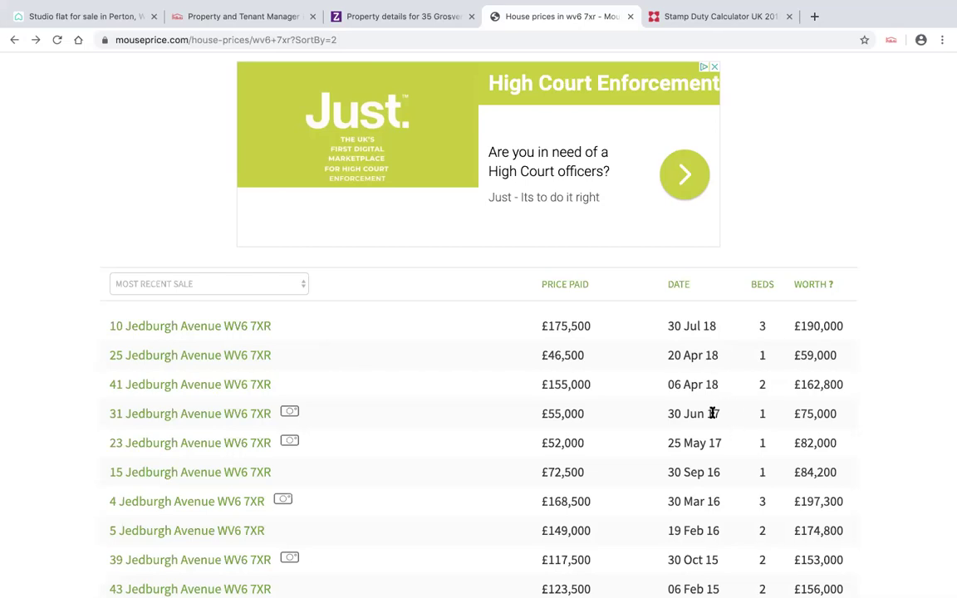
pyautogui.click(231, 420)
pyautogui.scroll(-5, 258, 389)
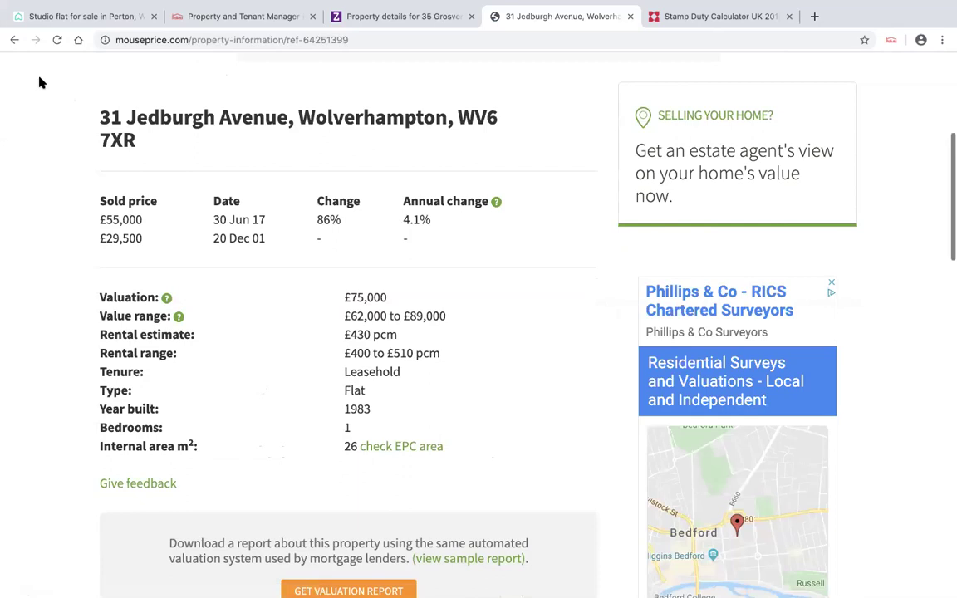
pyautogui.click(14, 40)
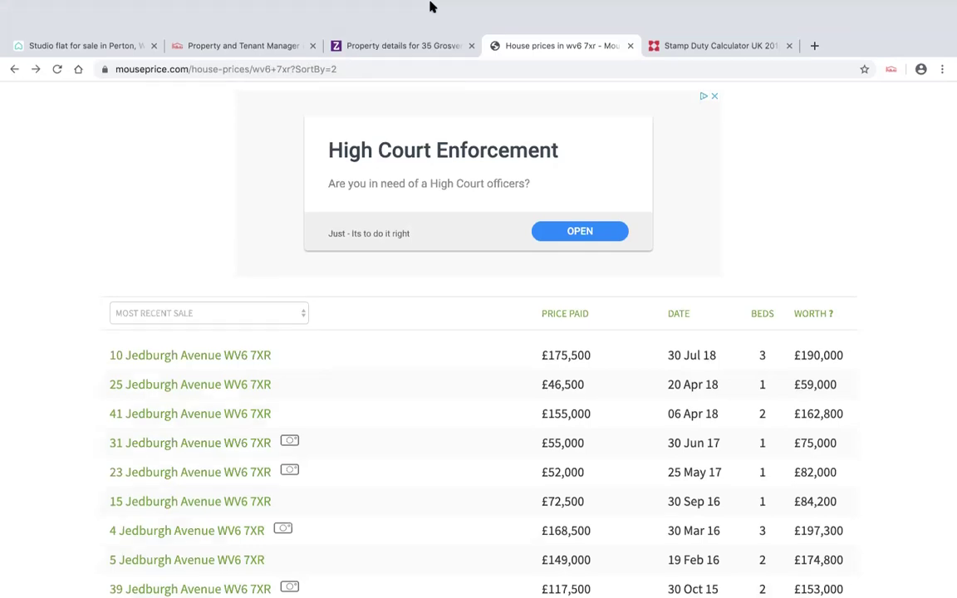
# - Enter initial repair cost 5000, 6 repair months and forecast monthly rent 475
pyautogui.click(270, 53)
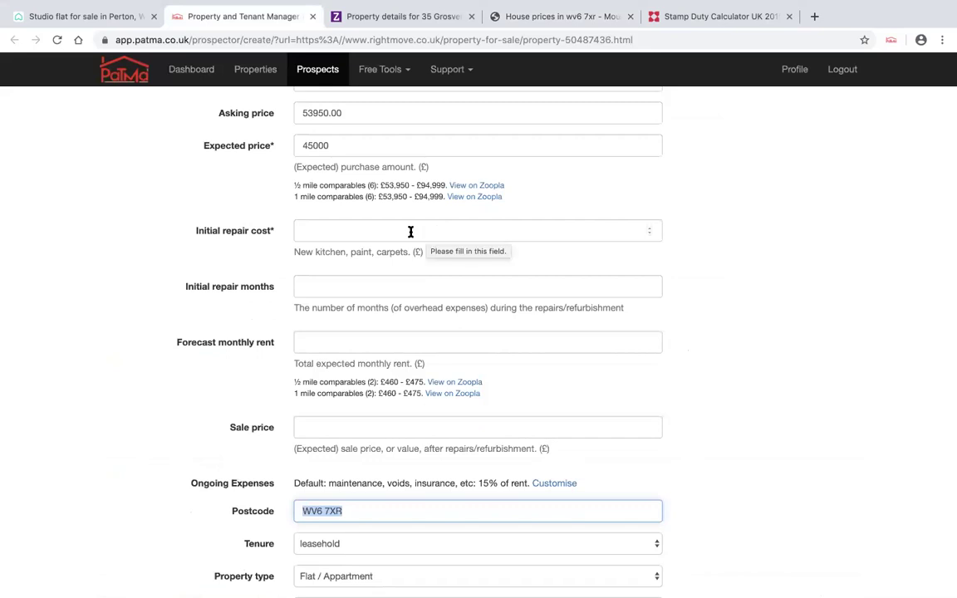
pyautogui.scroll(3, 410, 232)
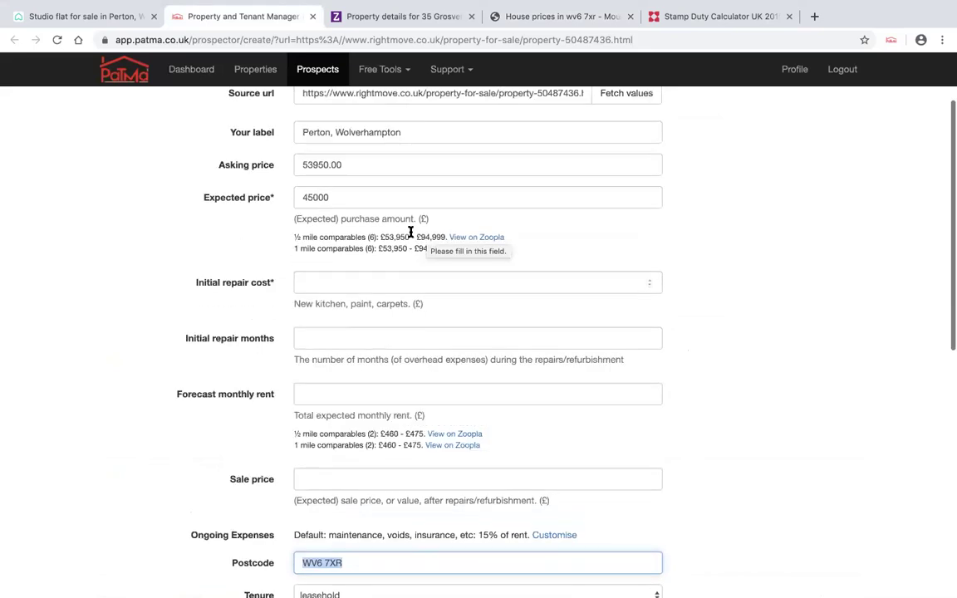
pyautogui.click(365, 293)
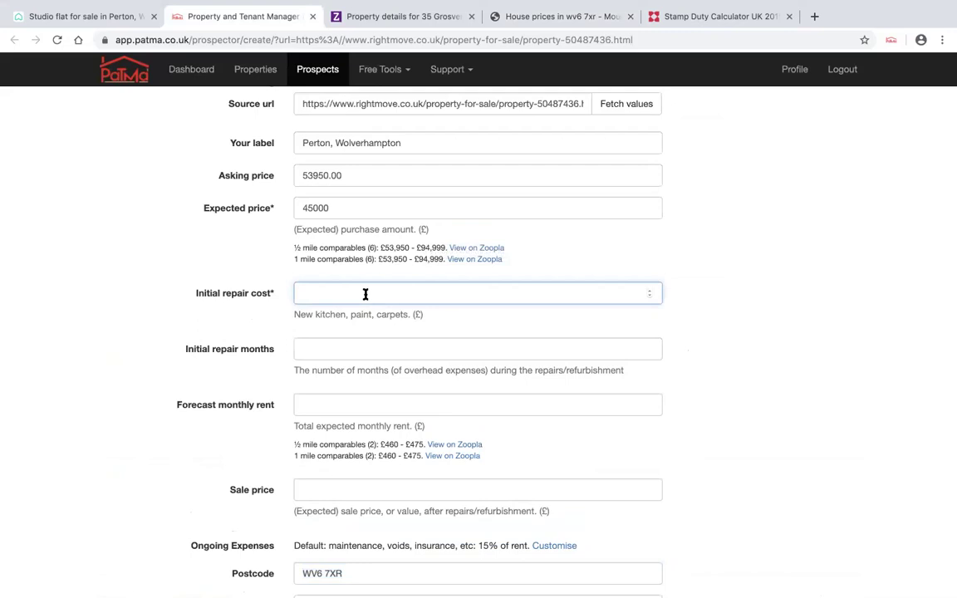
pyautogui.write('5000')
pyautogui.click(321, 350)
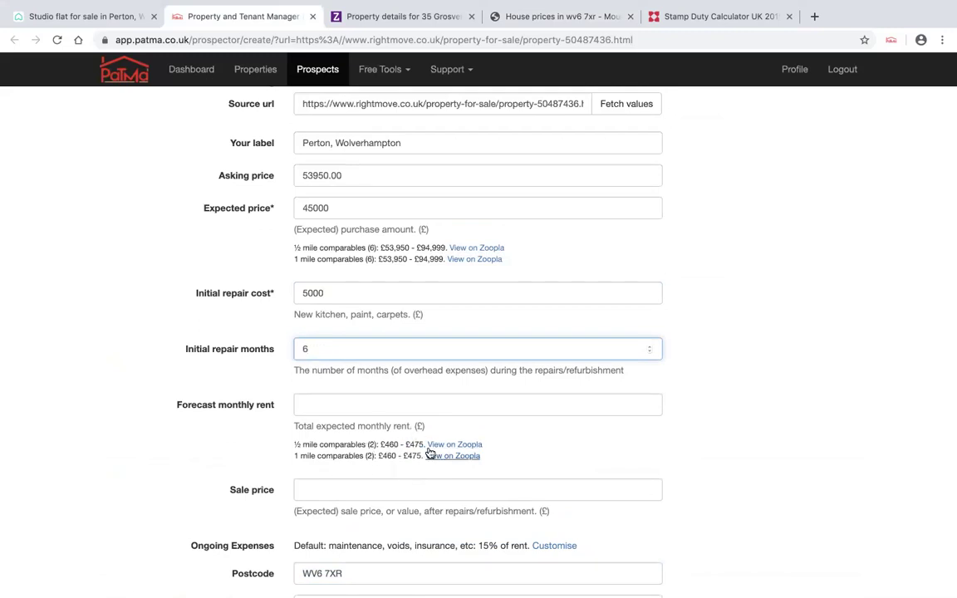
pyautogui.click(348, 405)
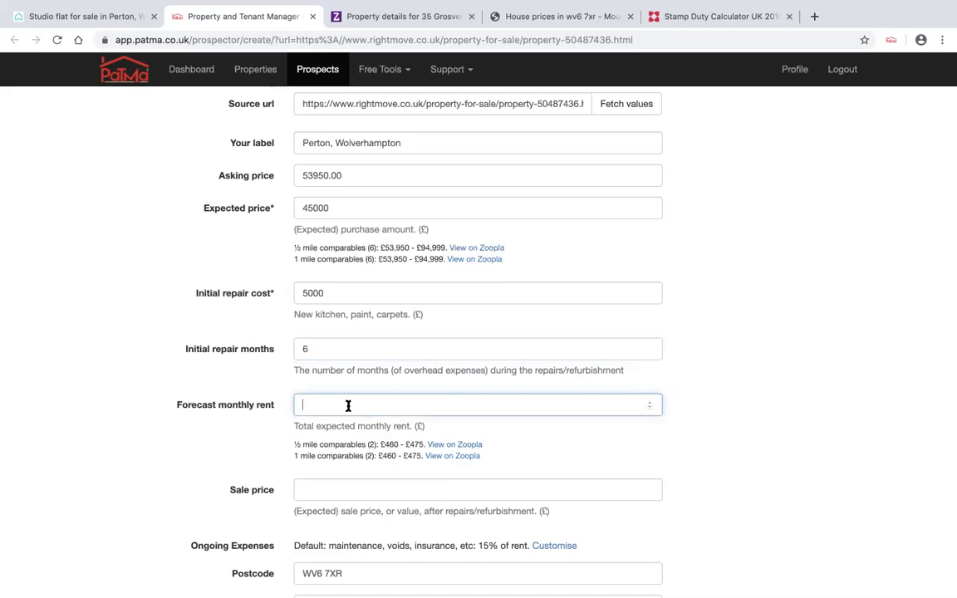
pyautogui.write('4')
# - Set the sale price to 65000 and create the prospect
pyautogui.scroll(-2, 363, 367)
pyautogui.click(318, 429)
pyautogui.write('65000')
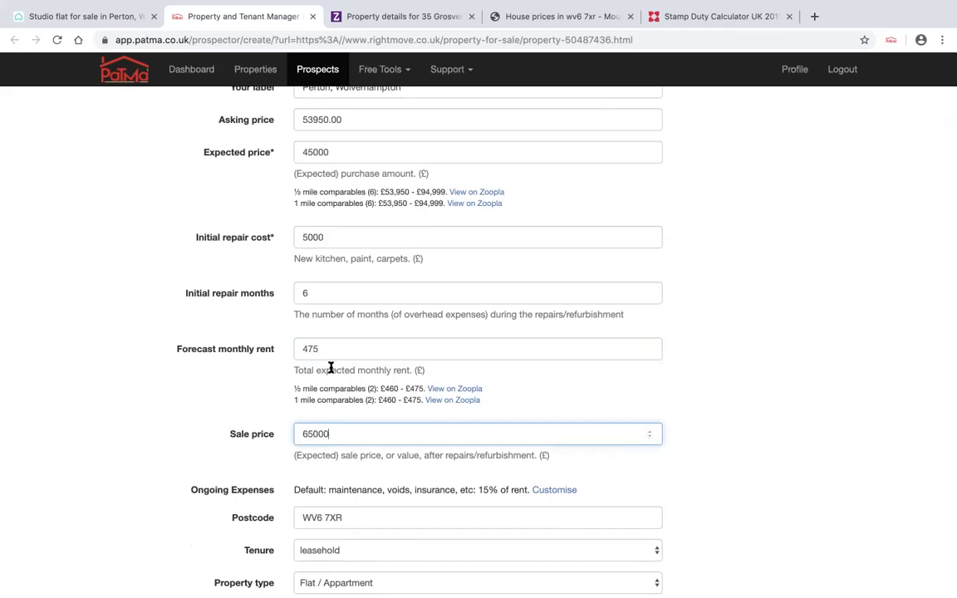
pyautogui.scroll(-2, 331, 366)
pyautogui.scroll(-8, 331, 366)
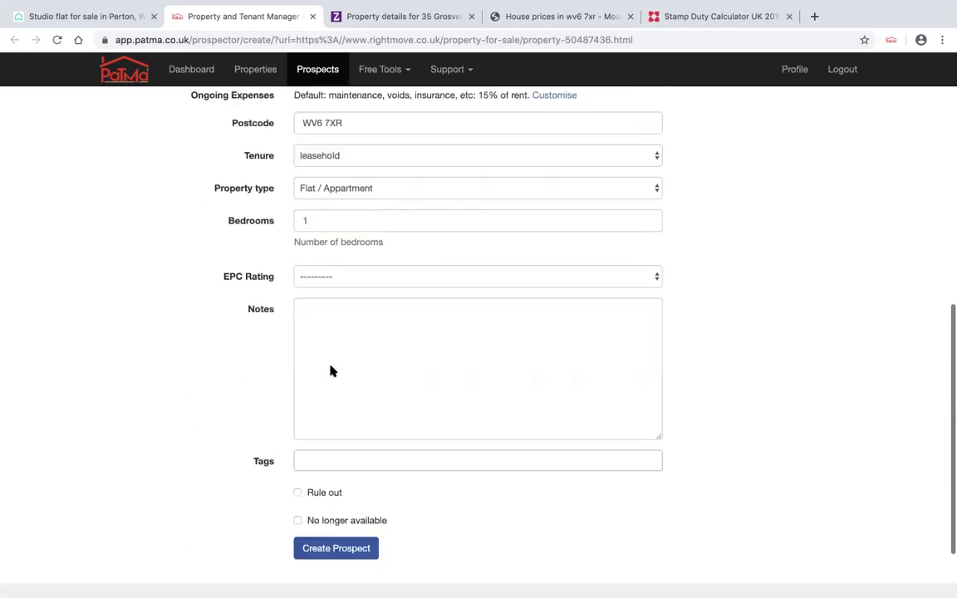
pyautogui.scroll(-2, 330, 370)
pyautogui.click(366, 481)
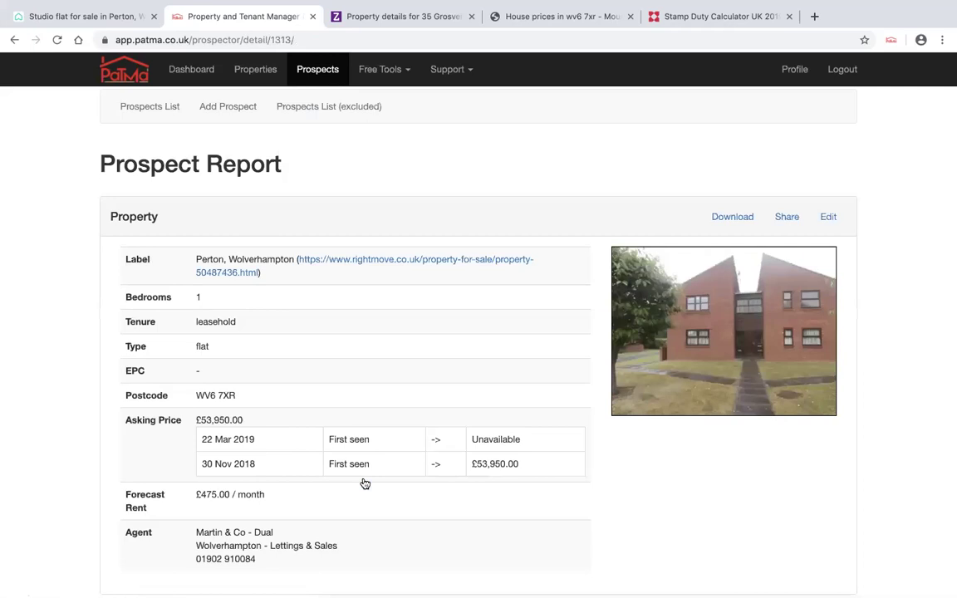
# - Scroll through the Prospect Report's min-cash figures: £21,600 investment, 16.96% ROI, 12.67% yield
pyautogui.scroll(-5, 365, 483)
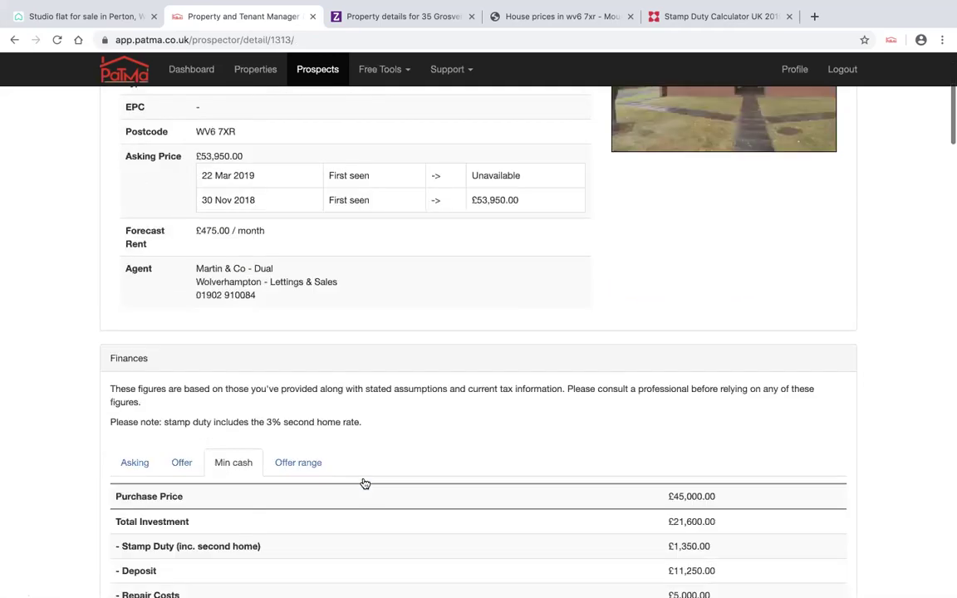
pyautogui.scroll(-3, 365, 483)
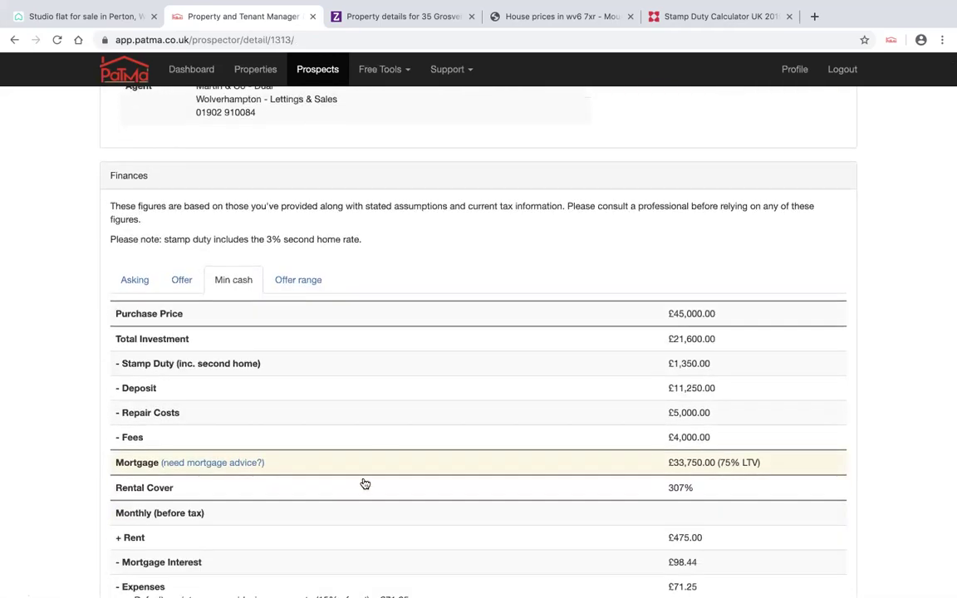
pyautogui.scroll(-2, 364, 483)
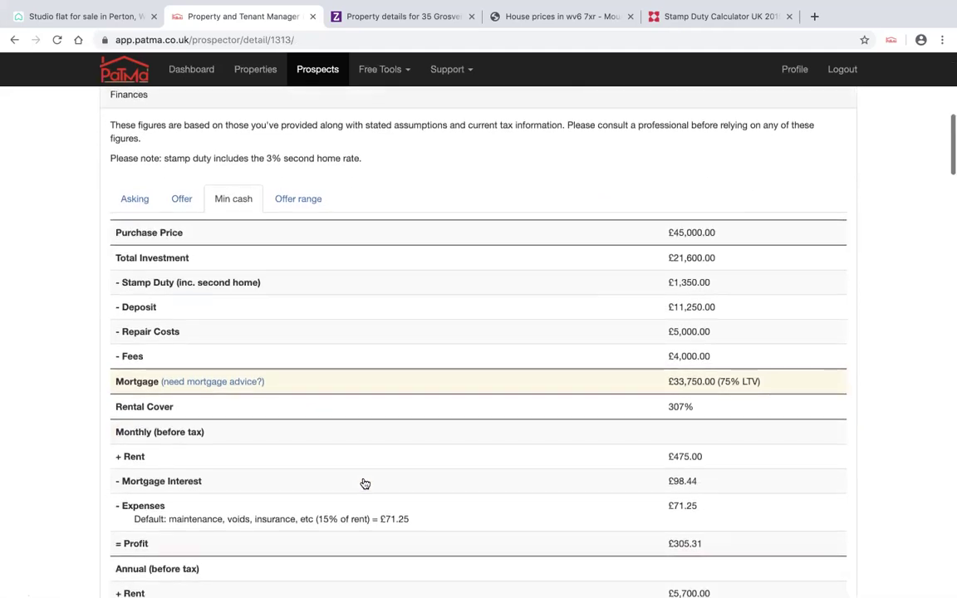
pyautogui.scroll(-1, 364, 483)
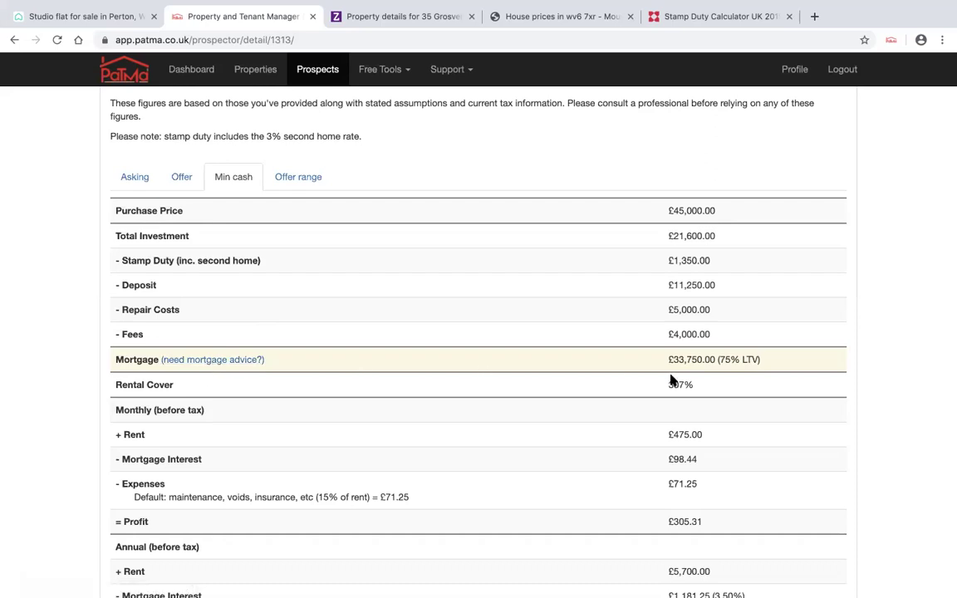
pyautogui.scroll(-1, 673, 379)
pyautogui.scroll(-1, 673, 379)
pyautogui.scroll(-4, 672, 380)
pyautogui.scroll(-3, 673, 379)
pyautogui.scroll(-3, 673, 379)
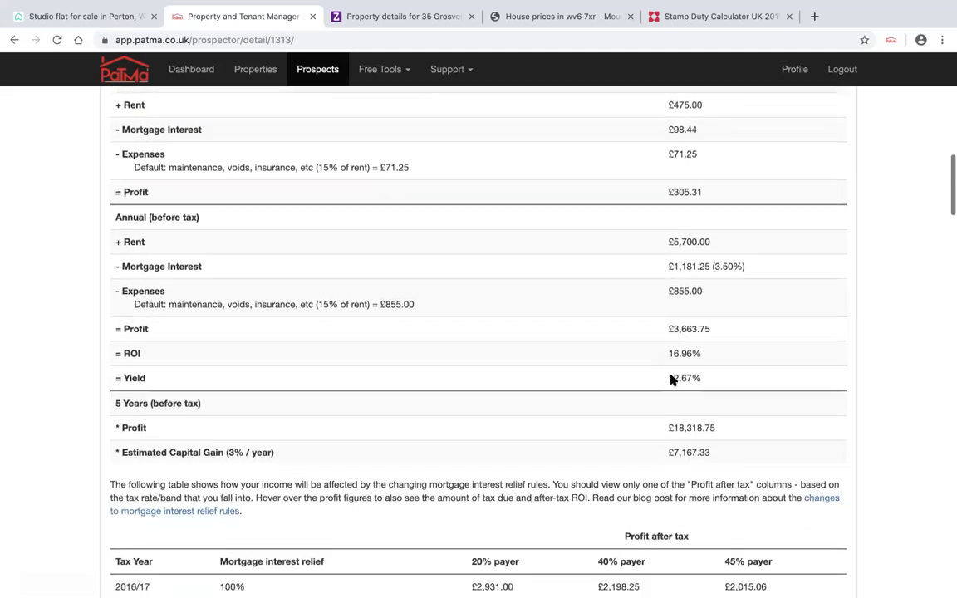
pyautogui.scroll(-2, 672, 379)
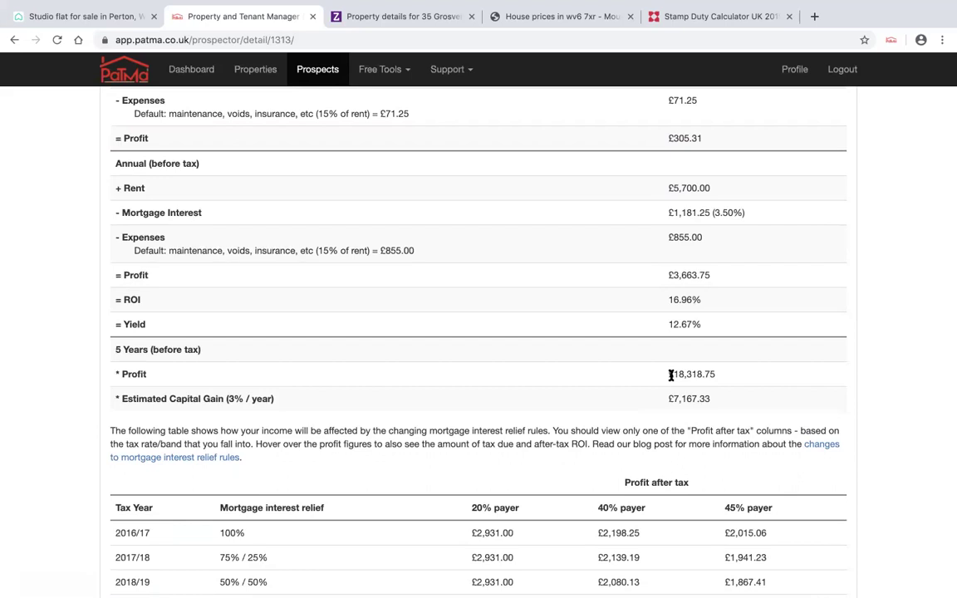
pyautogui.scroll(-5, 671, 376)
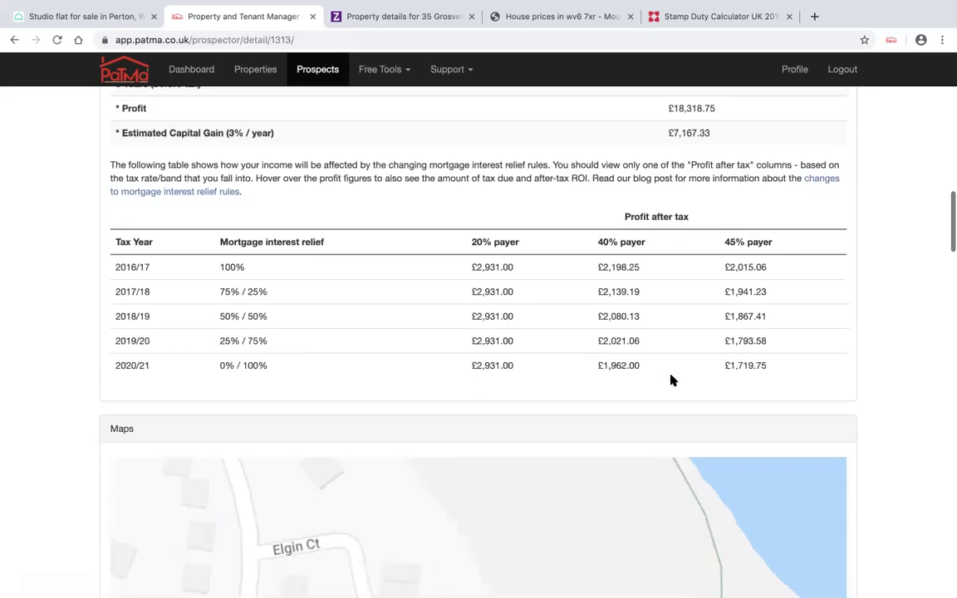
pyautogui.scroll(5, 671, 380)
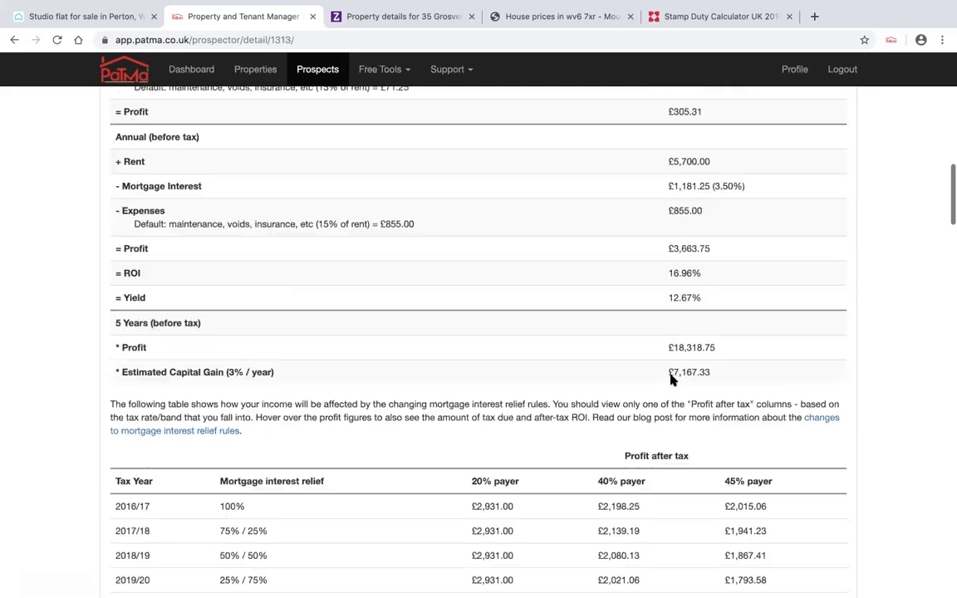
pyautogui.scroll(2, 671, 379)
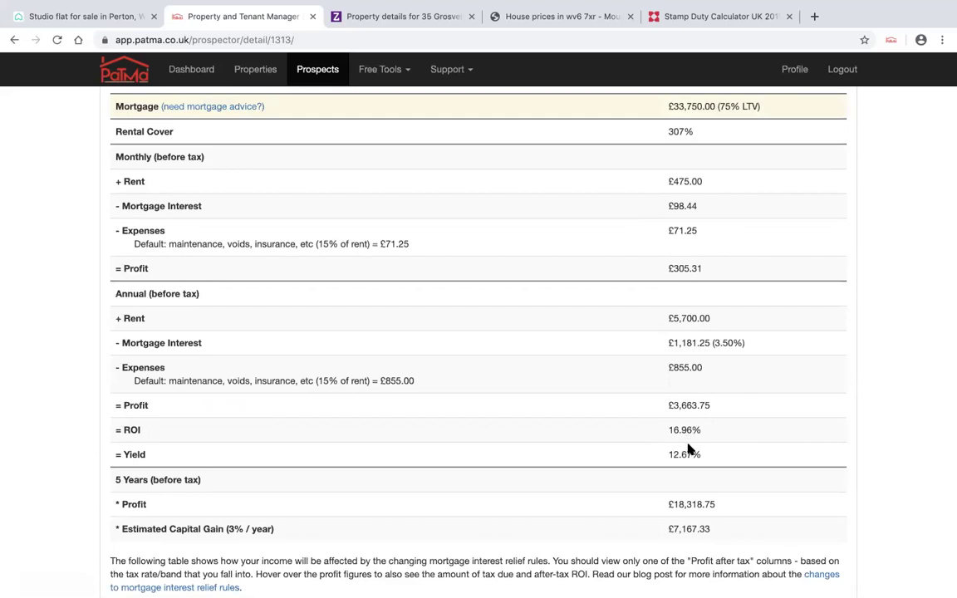
pyautogui.scroll(7, 678, 423)
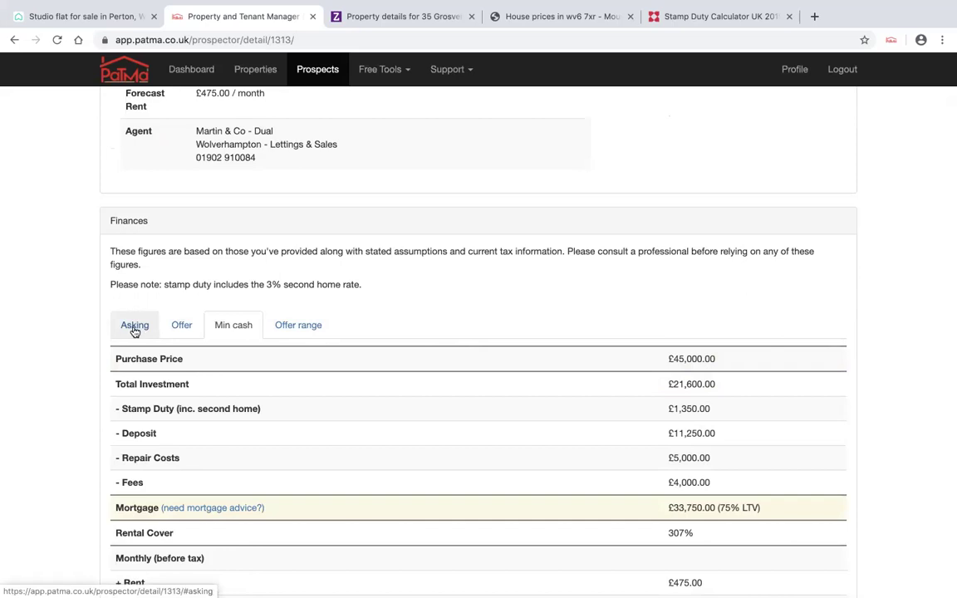
pyautogui.click(135, 327)
pyautogui.scroll(-1, 336, 339)
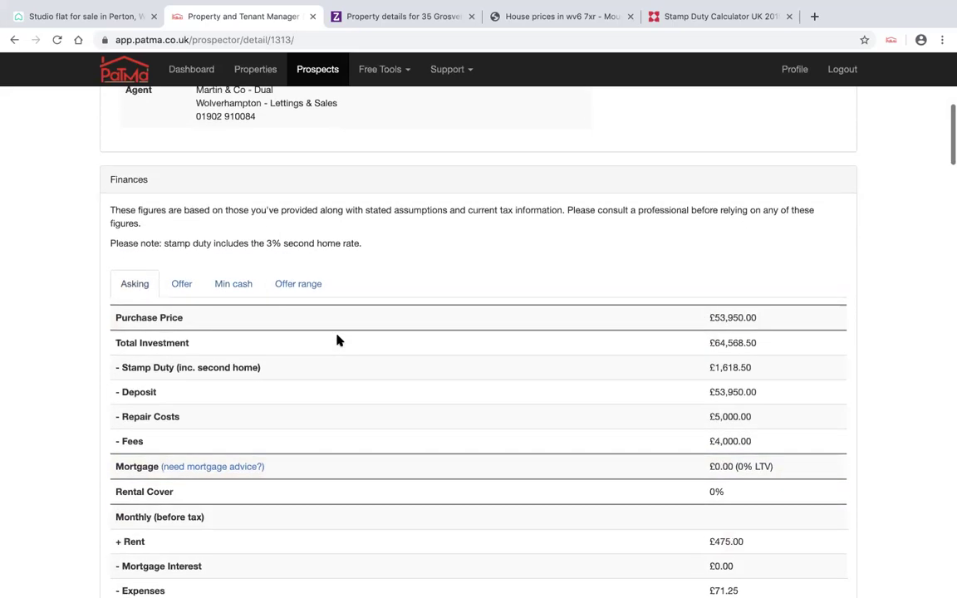
pyautogui.scroll(-2, 488, 333)
pyautogui.scroll(-5, 488, 333)
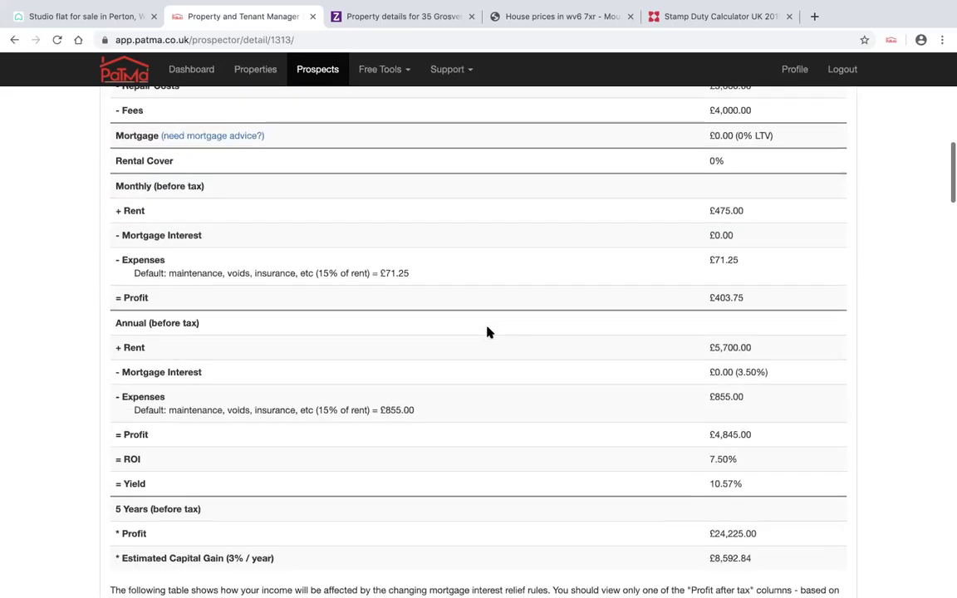
pyautogui.scroll(6, 299, 283)
pyautogui.scroll(-8, 295, 286)
pyautogui.scroll(1, 295, 286)
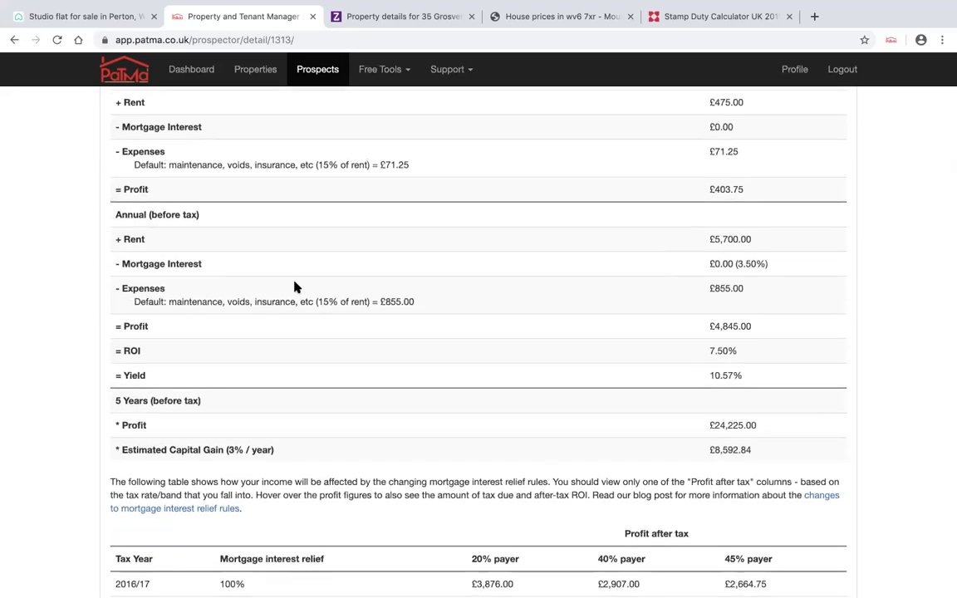
pyautogui.scroll(2, 451, 405)
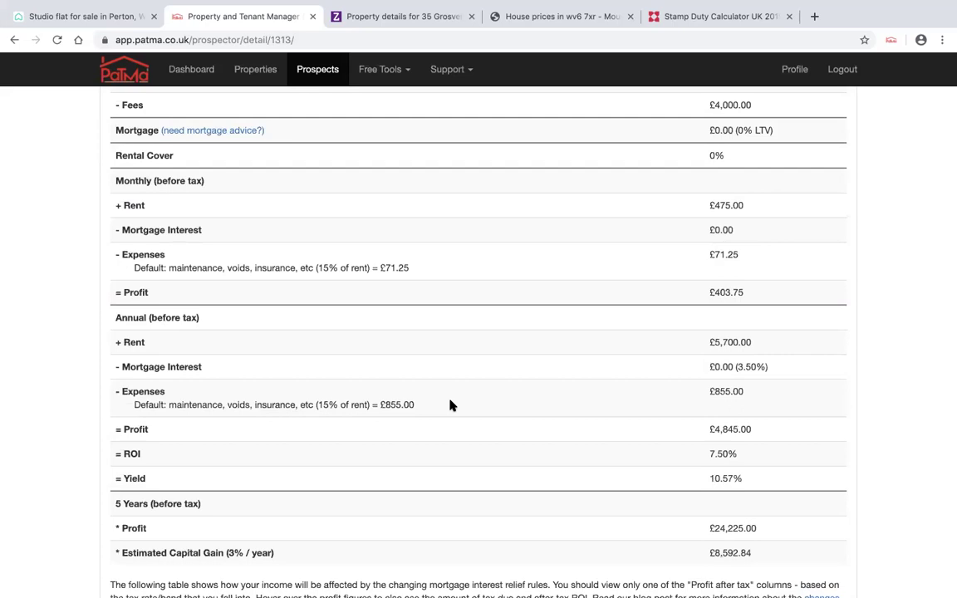
pyautogui.scroll(5, 451, 404)
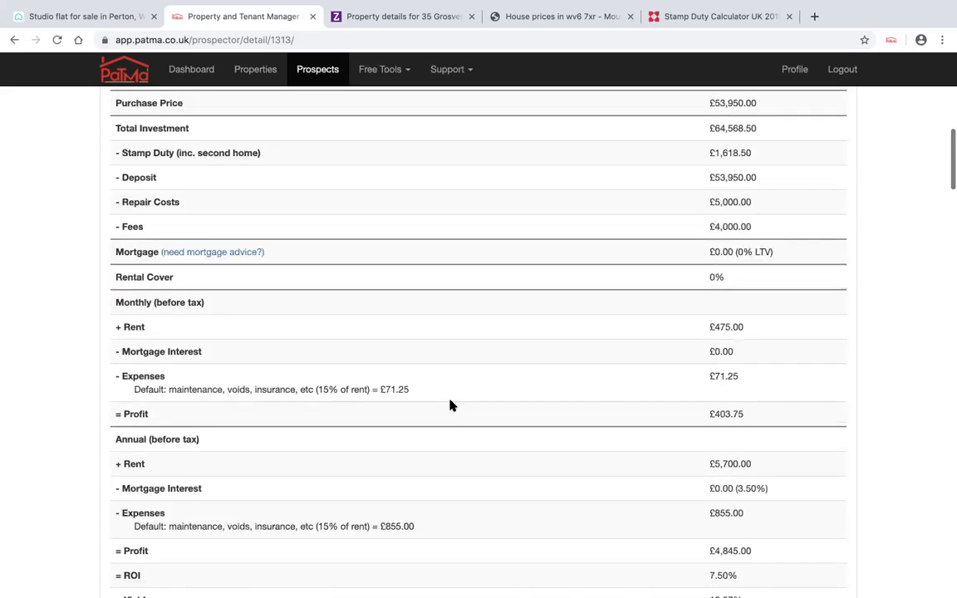
pyautogui.click(186, 242)
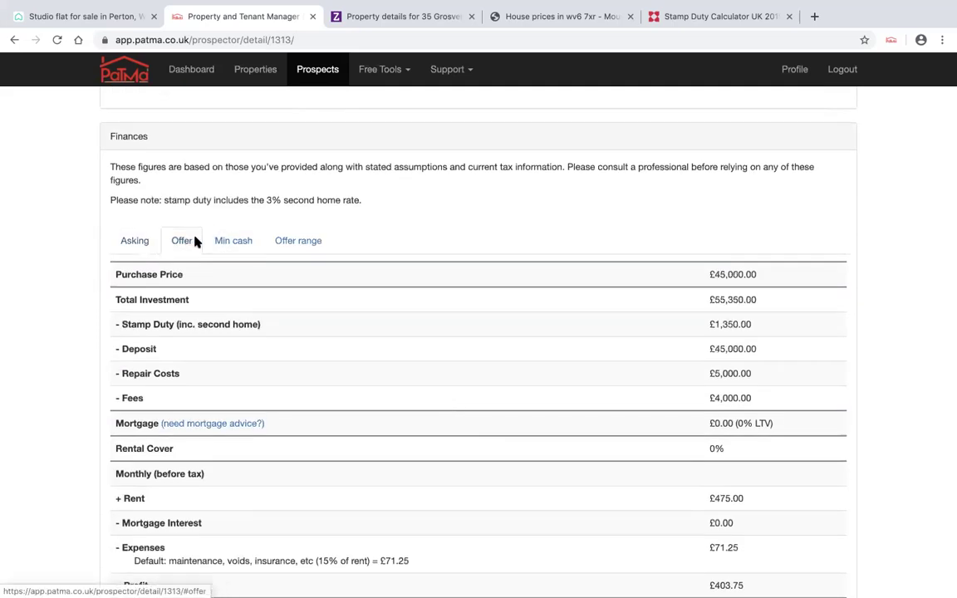
pyautogui.scroll(-3, 480, 322)
pyautogui.scroll(-5, 481, 322)
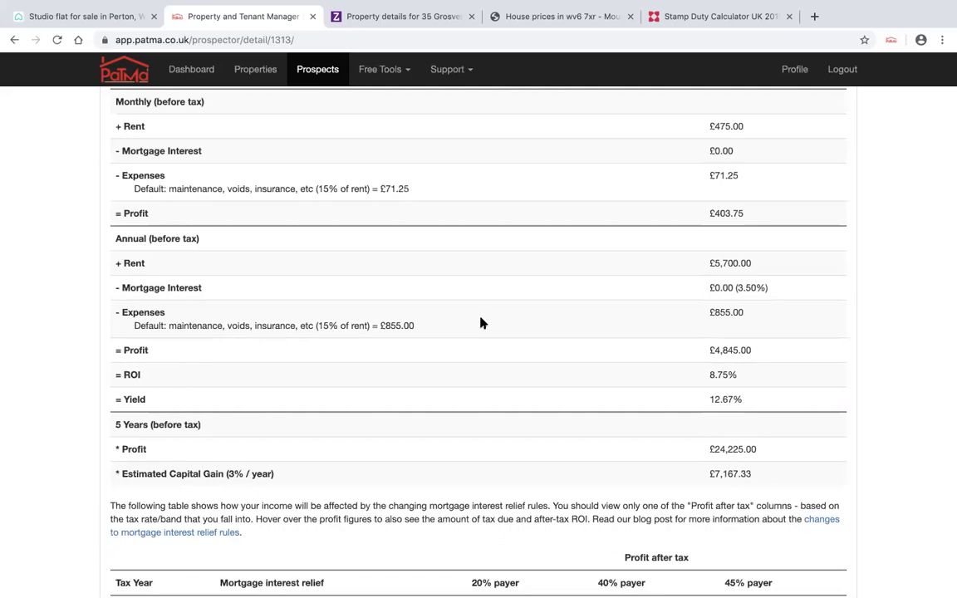
pyautogui.scroll(5, 481, 322)
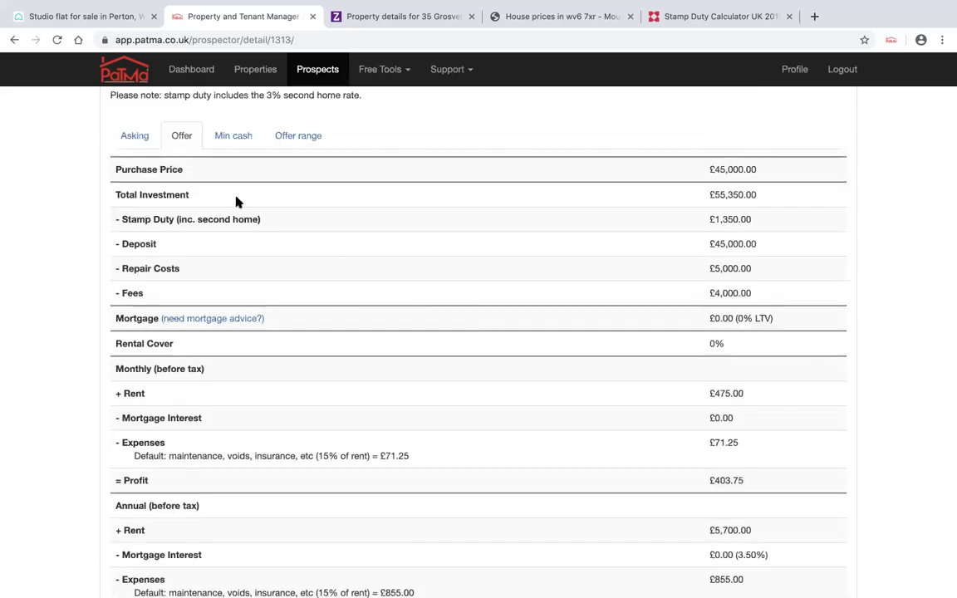
pyautogui.scroll(-4, 269, 264)
pyautogui.scroll(3, 269, 264)
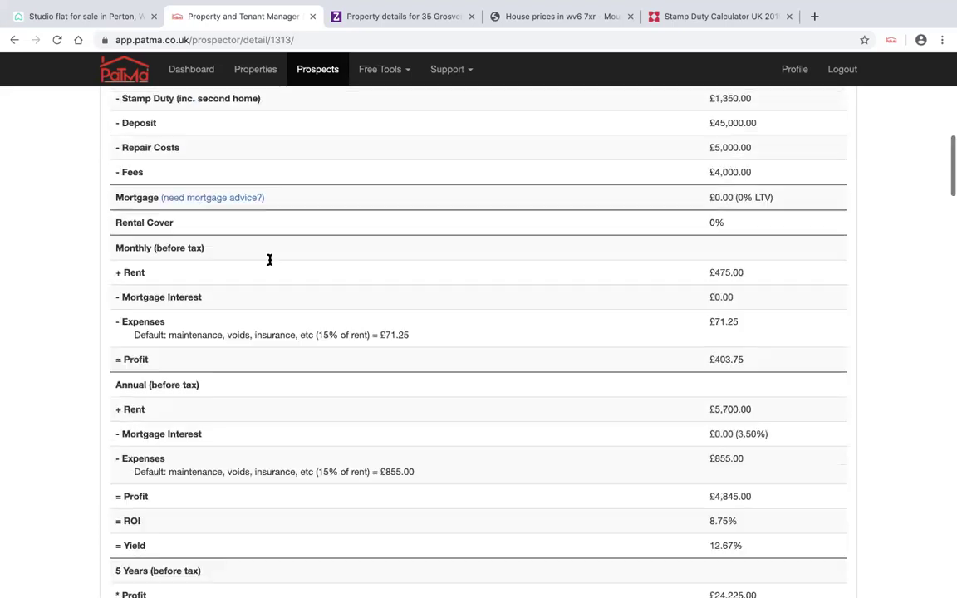
pyautogui.scroll(3, 269, 264)
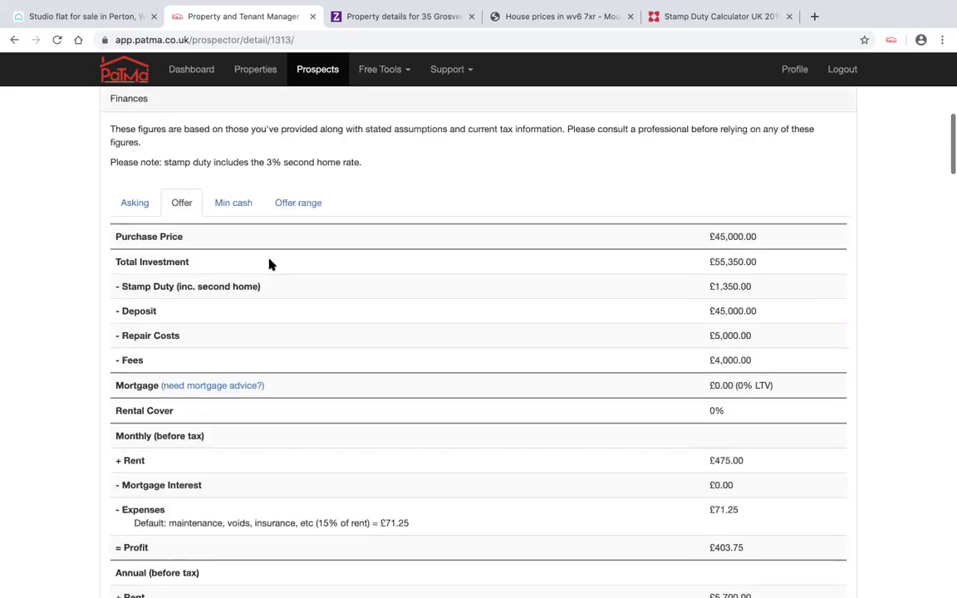
pyautogui.click(236, 204)
pyautogui.scroll(-2, 408, 284)
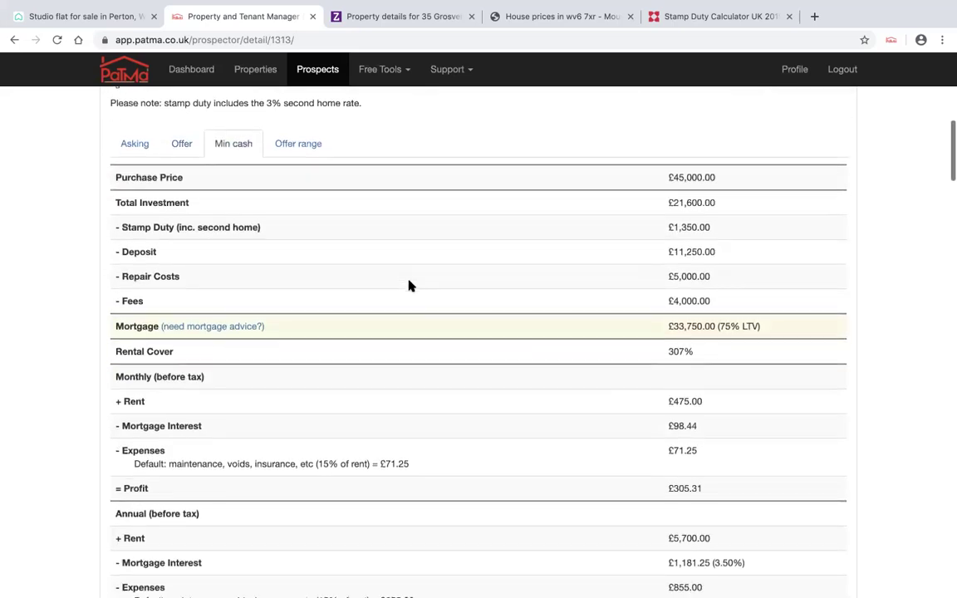
pyautogui.scroll(-5, 408, 284)
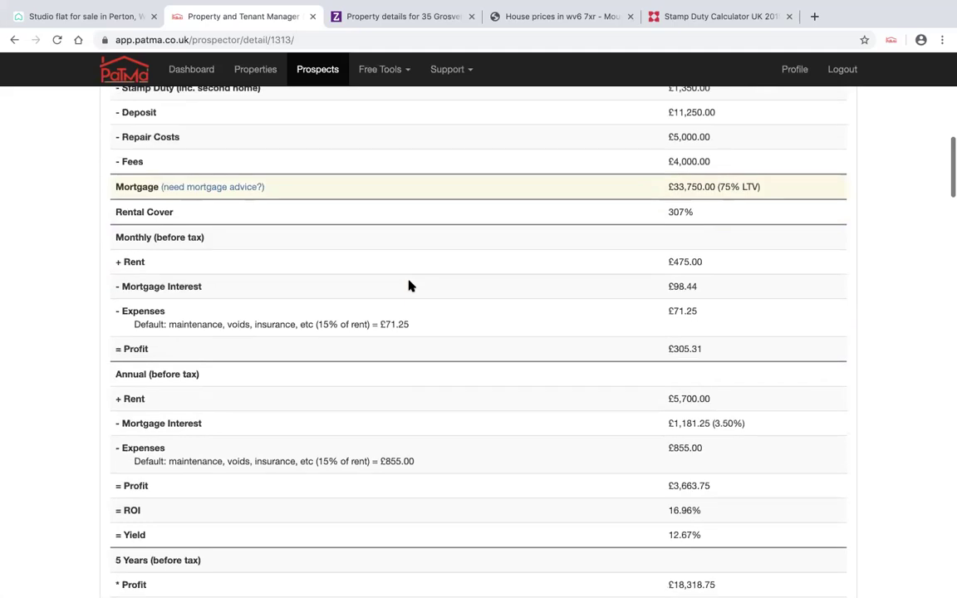
pyautogui.scroll(7, 408, 284)
pyautogui.click(309, 188)
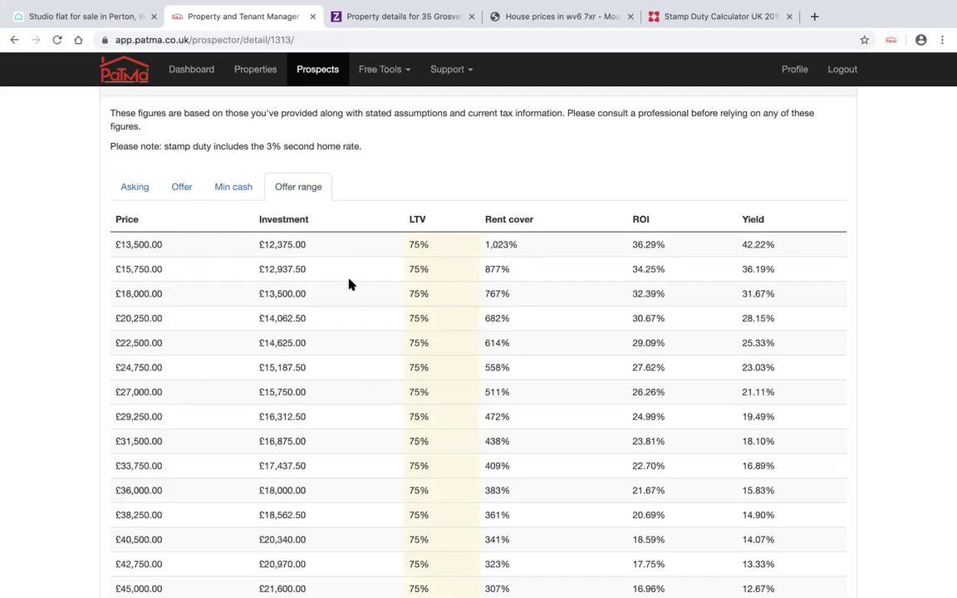
# - Scroll back up the Prospect Report and return to Your Prospects, showing the Perton flat's 16.96% min-cash ROI
pyautogui.scroll(-5, 349, 285)
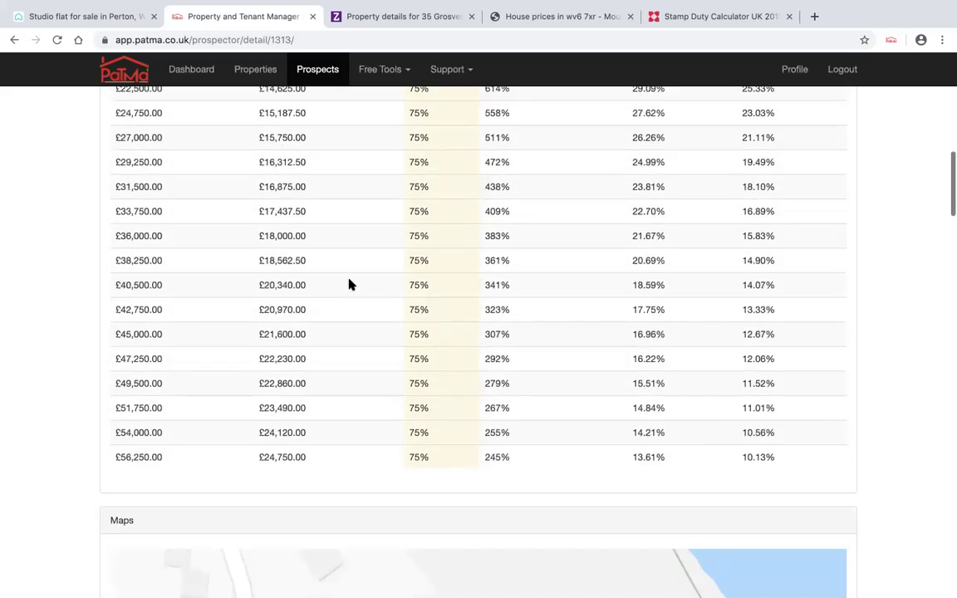
pyautogui.scroll(8, 348, 285)
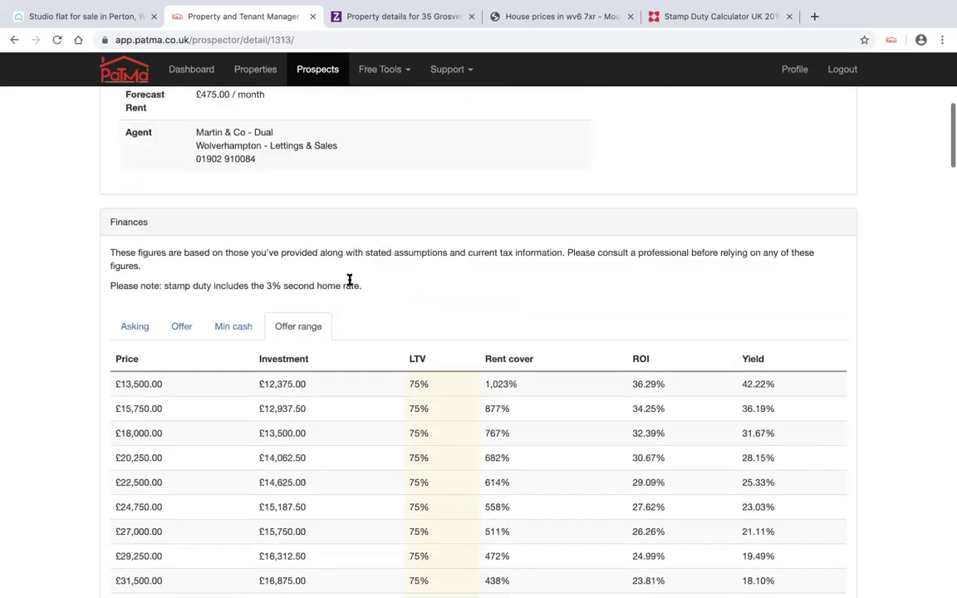
pyautogui.scroll(4, 348, 282)
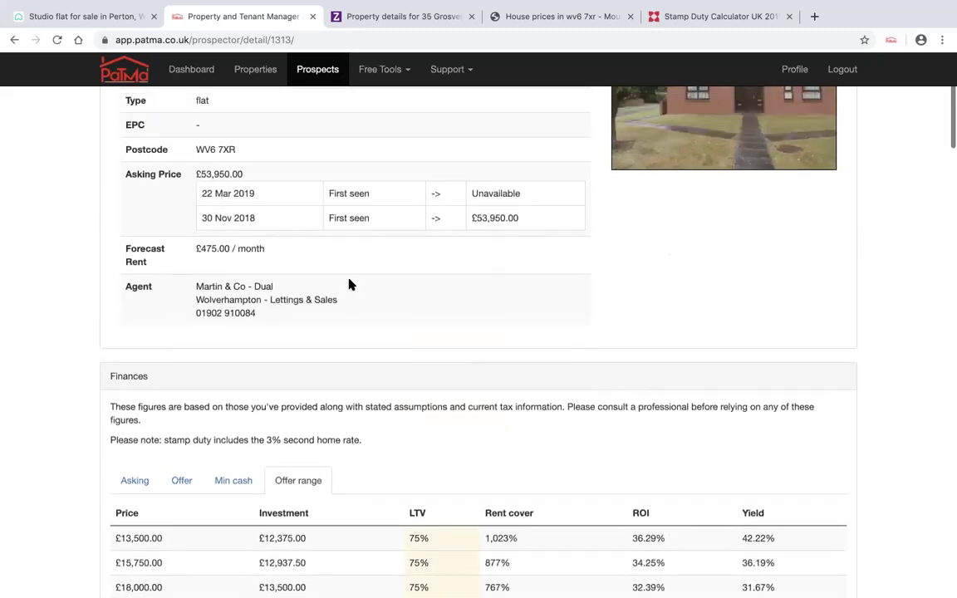
pyautogui.scroll(1, 349, 284)
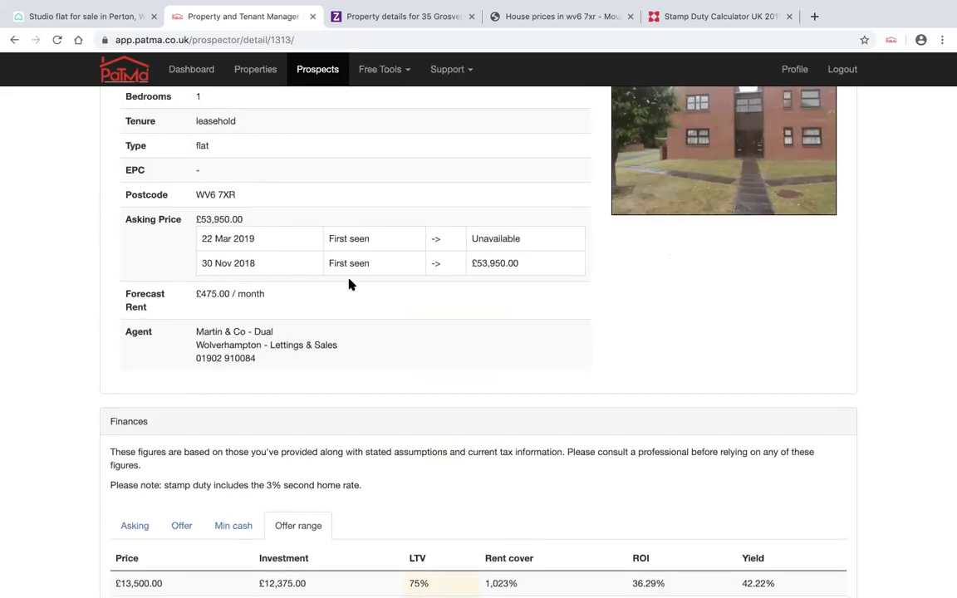
pyautogui.scroll(5, 349, 285)
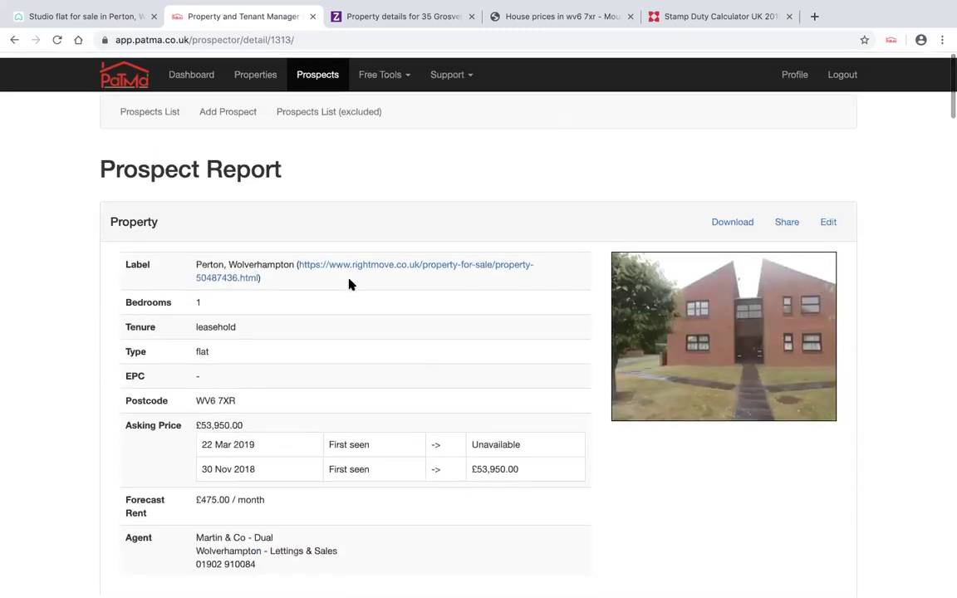
pyautogui.click(168, 110)
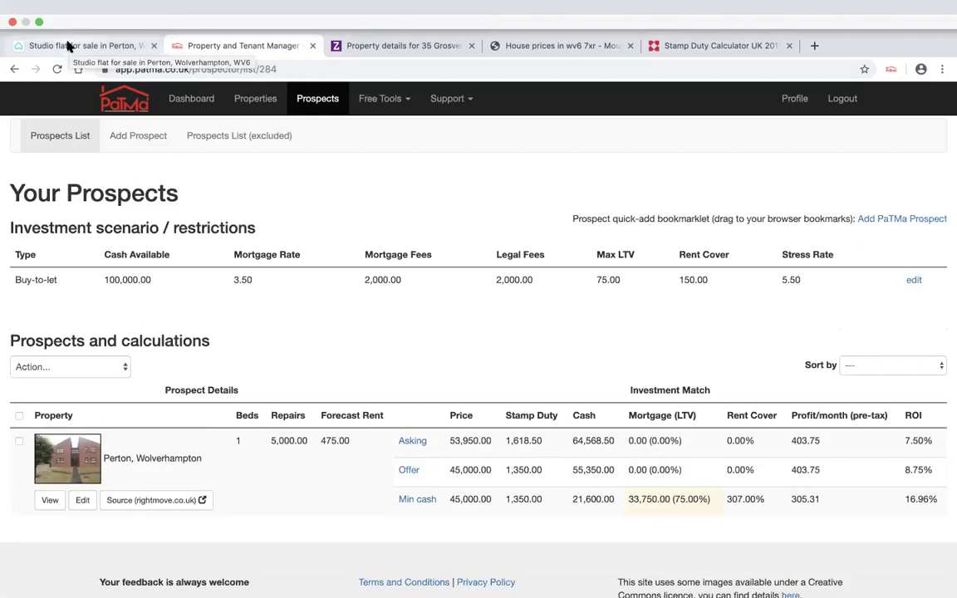
pyautogui.click(69, 45)
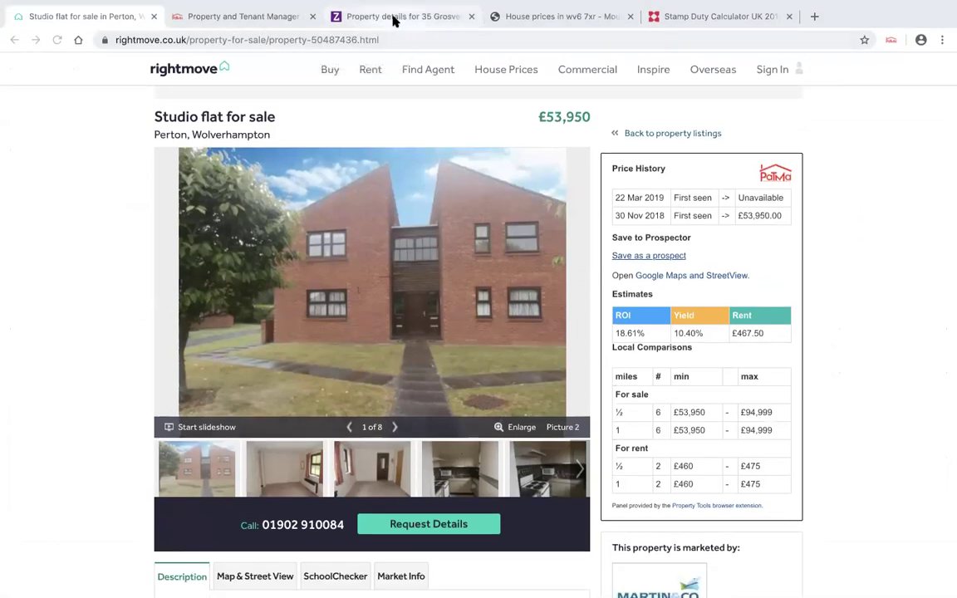
pyautogui.click(395, 46)
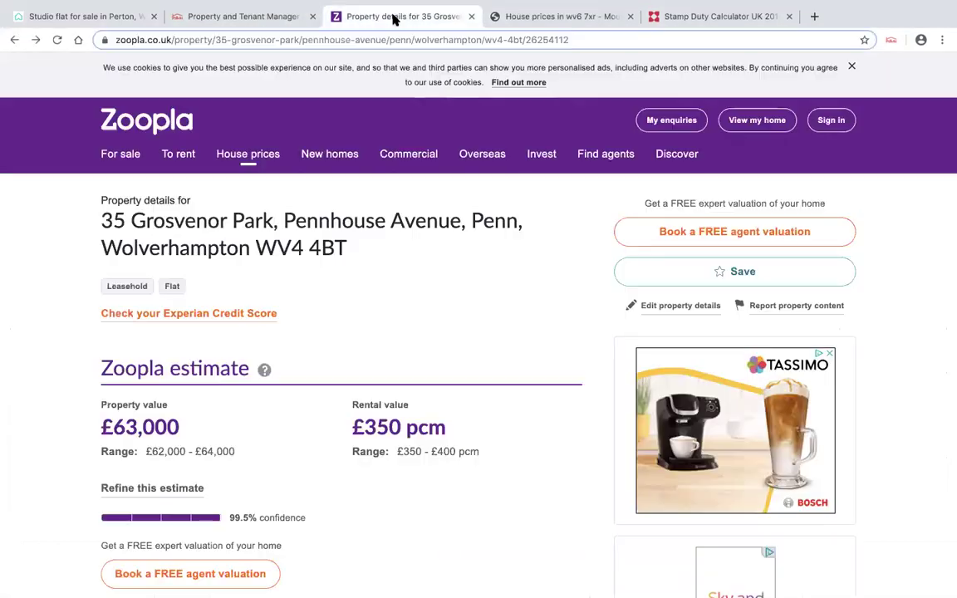
# - Start a for-sale search and change the location from Penn to Wolverhampton, West Midlands
pyautogui.click(125, 156)
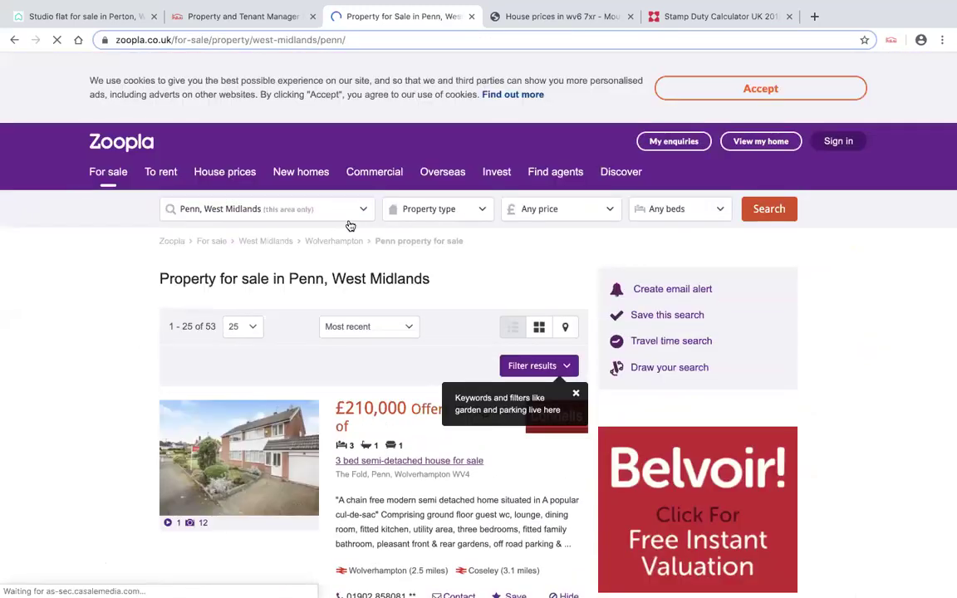
pyautogui.click(326, 209)
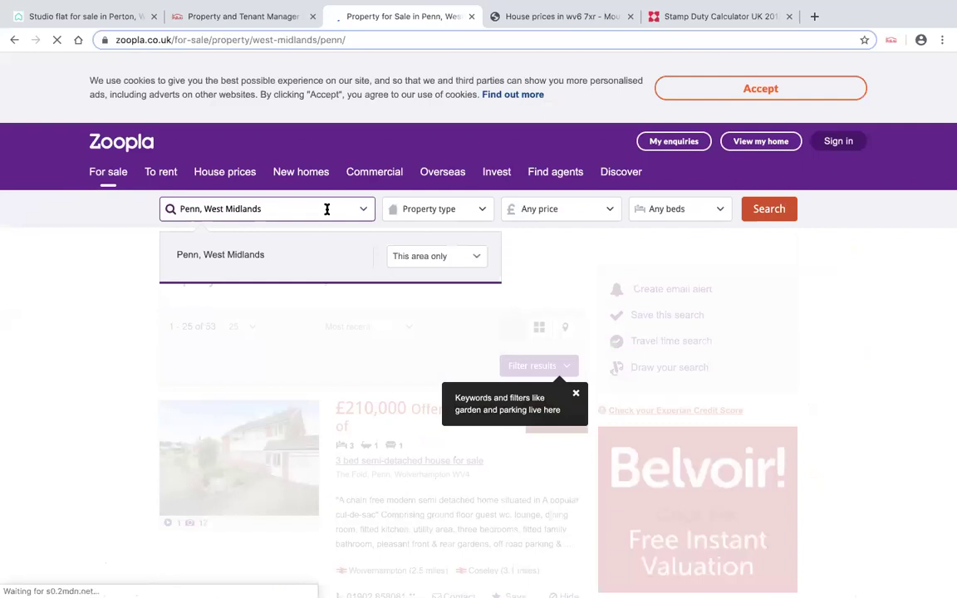
pyautogui.moveTo(264, 209); pyautogui.dragTo(181, 208)
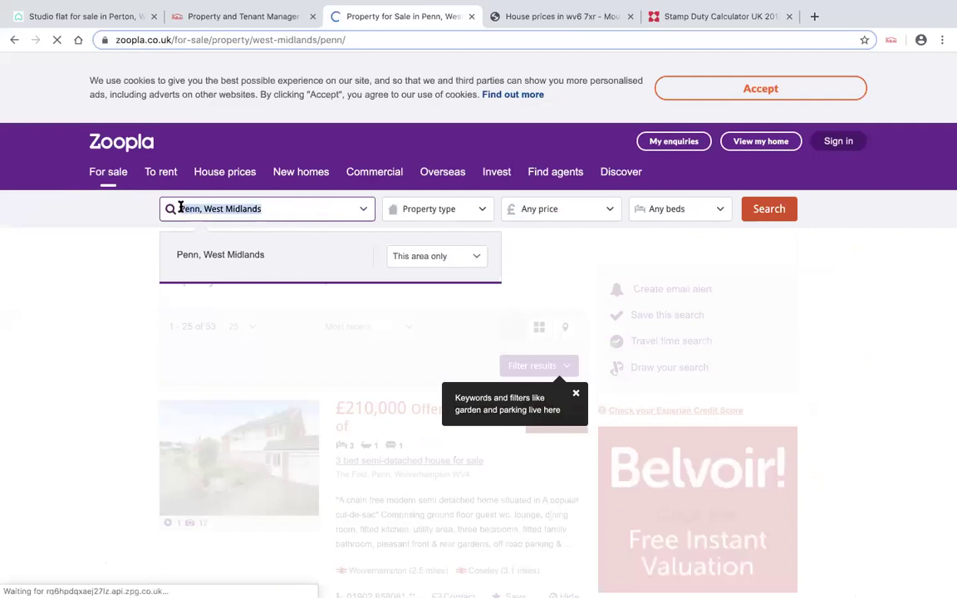
pyautogui.press('BackSpace')
pyautogui.write('Wol')
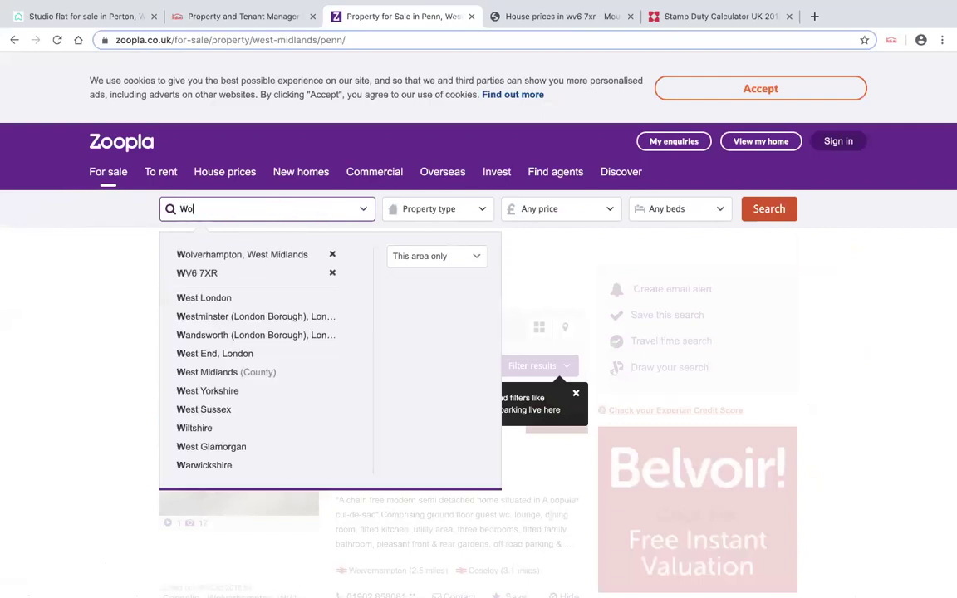
pyautogui.click(228, 257)
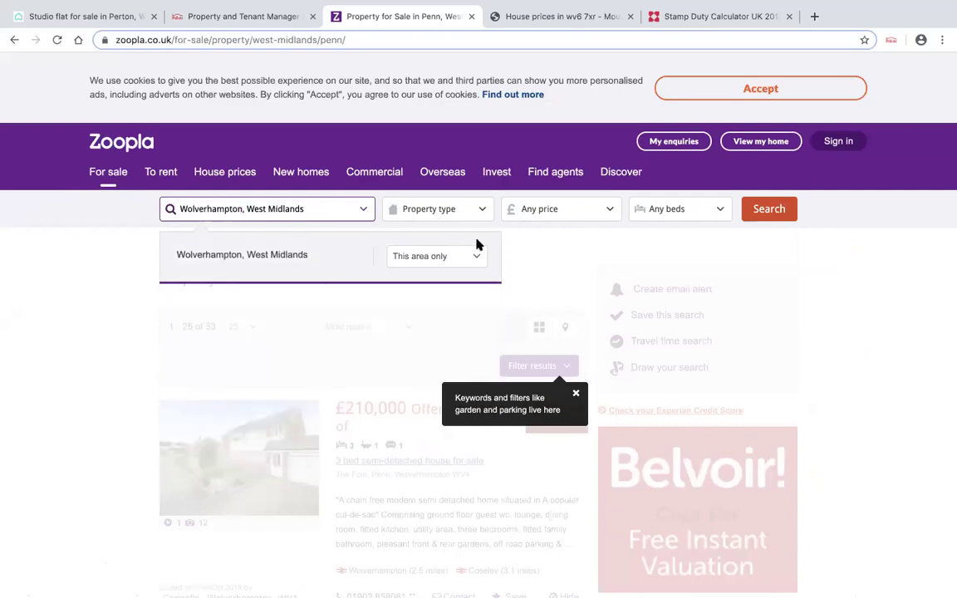
# - Cap the maximum price at £150,000 and run the search
pyautogui.click(611, 210)
pyautogui.click(668, 256)
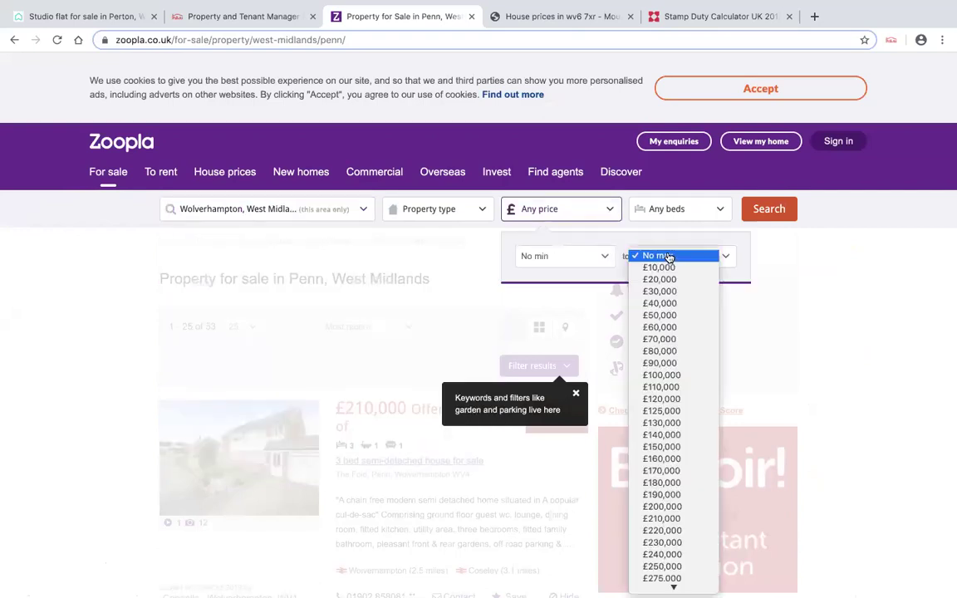
pyautogui.click(683, 448)
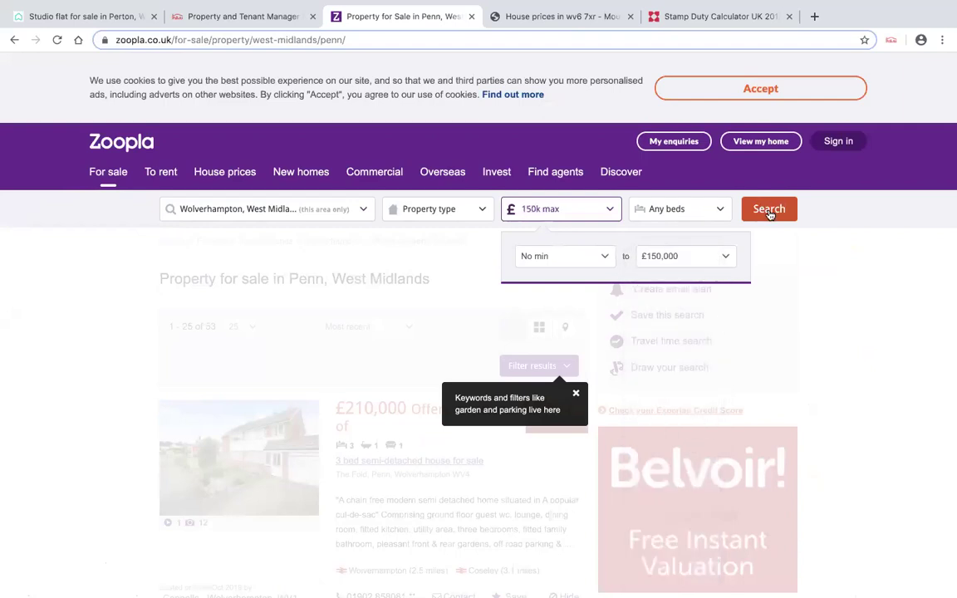
pyautogui.click(769, 212)
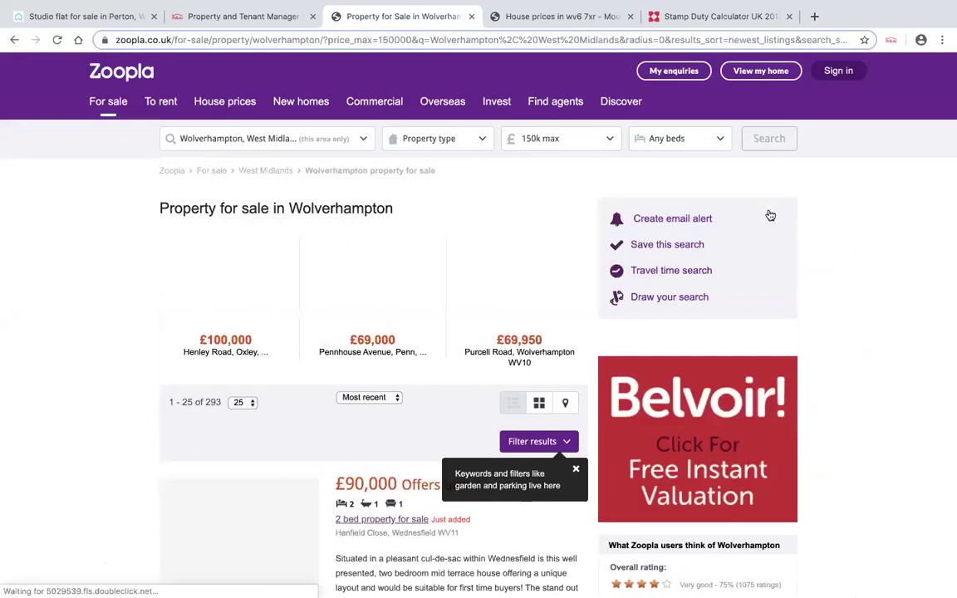
# - Dismiss the filters tip and briefly open and close the extra result filters
pyautogui.scroll(-3, 548, 265)
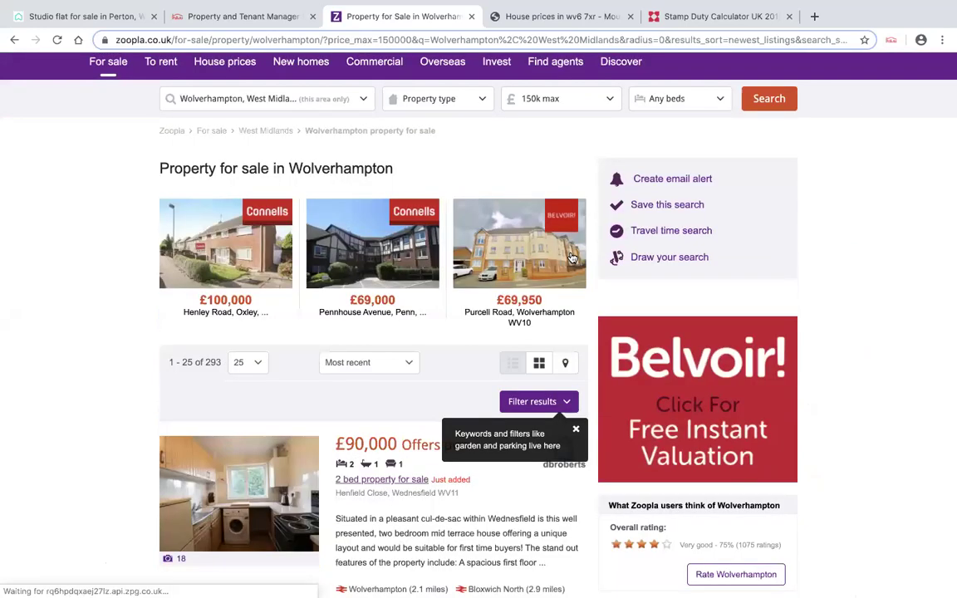
pyautogui.click(576, 432)
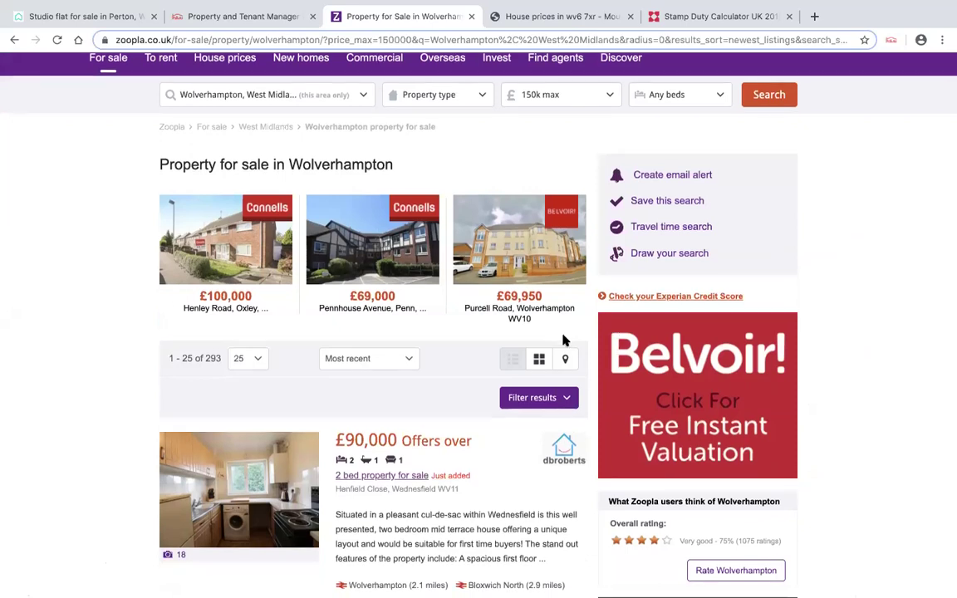
pyautogui.scroll(-1, 564, 340)
pyautogui.click(567, 377)
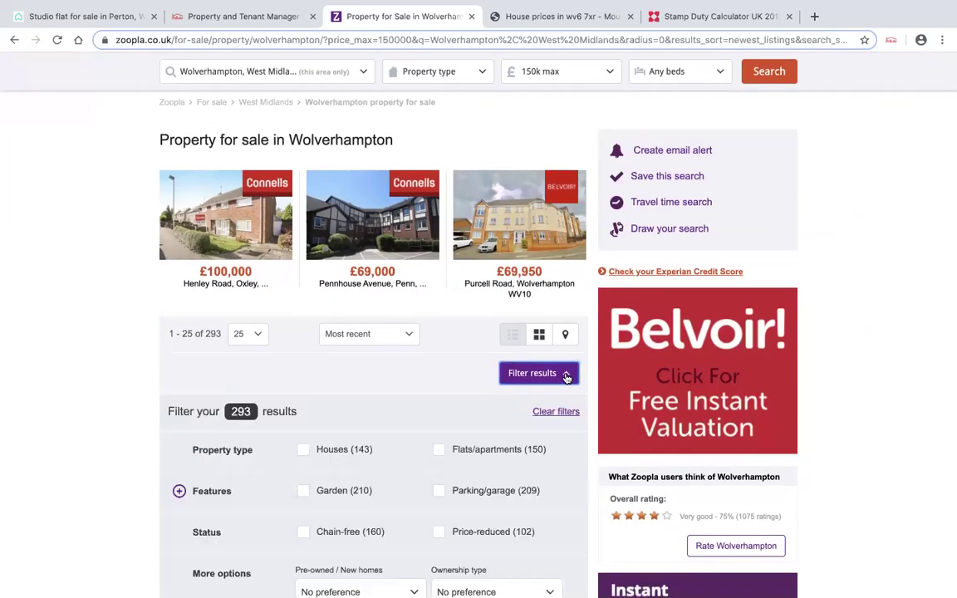
pyautogui.click(566, 376)
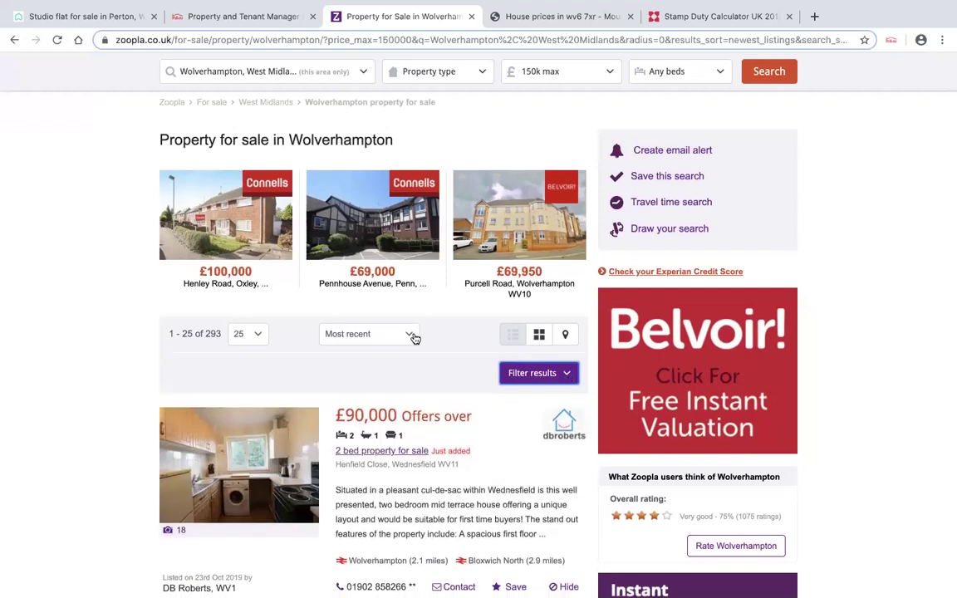
# - Keep the 293 results sorted by most recent and return to the Rightmove Perton studio listing
pyautogui.click(411, 335)
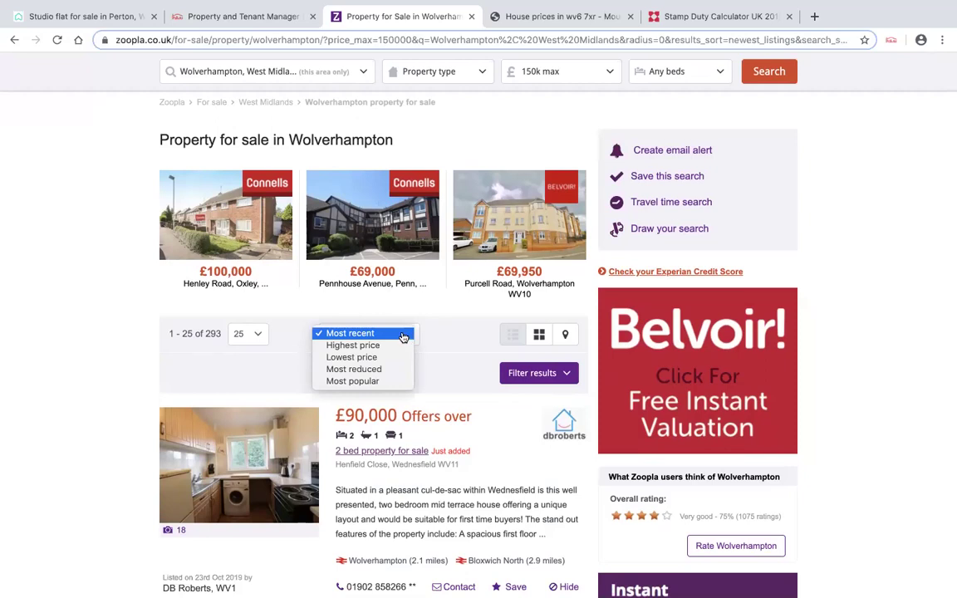
pyautogui.click(403, 336)
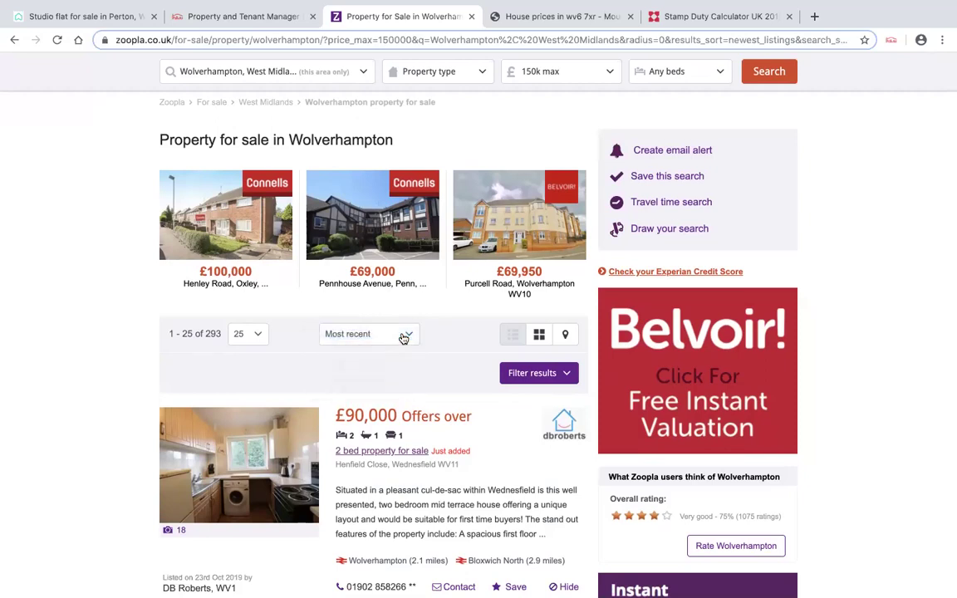
pyautogui.click(102, 16)
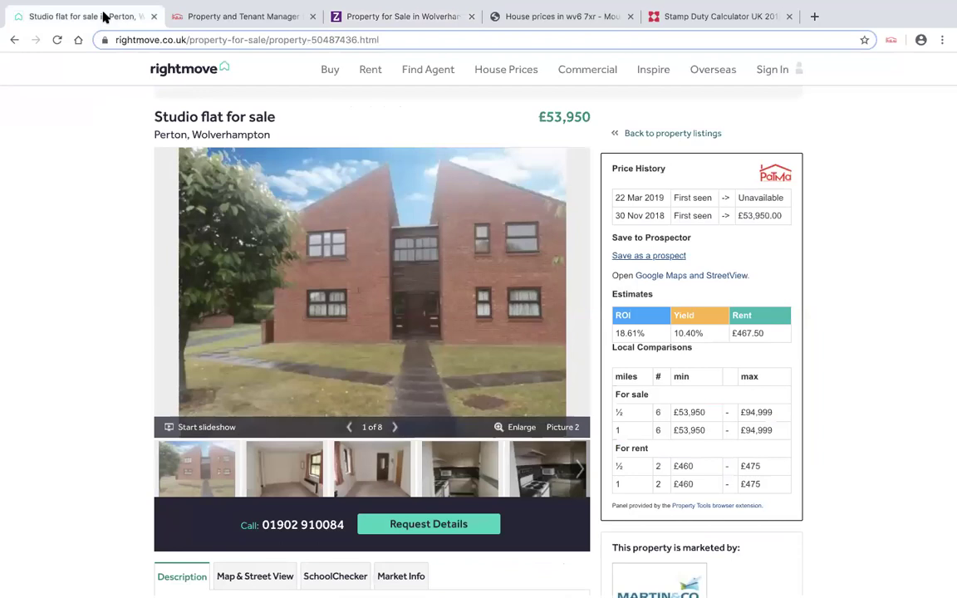
# - Glance at the Rightmove results, then jump Zoopla's Wolverhampton results to the last page, 12
pyautogui.click(14, 39)
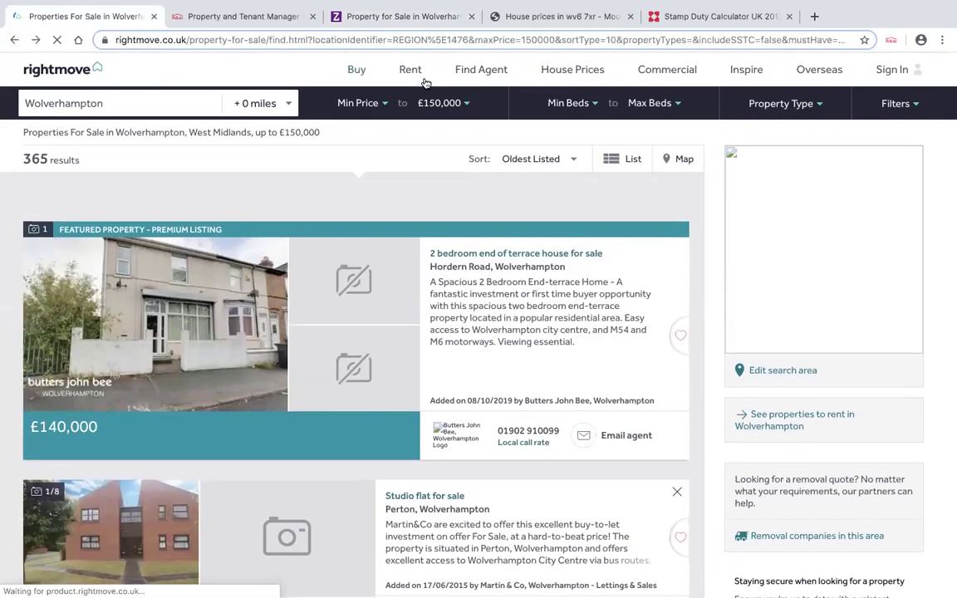
pyautogui.click(375, 18)
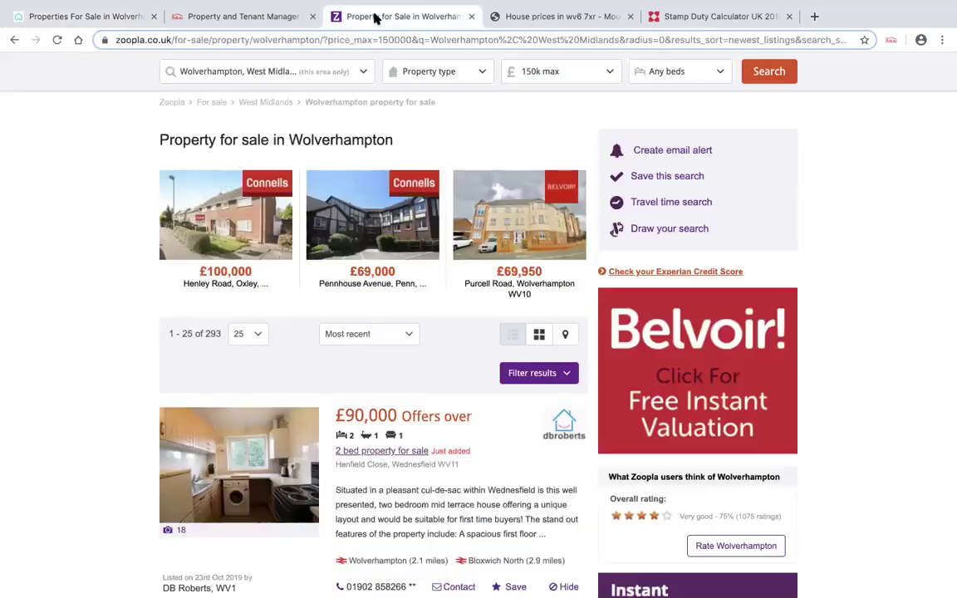
pyautogui.scroll(-6, 437, 332)
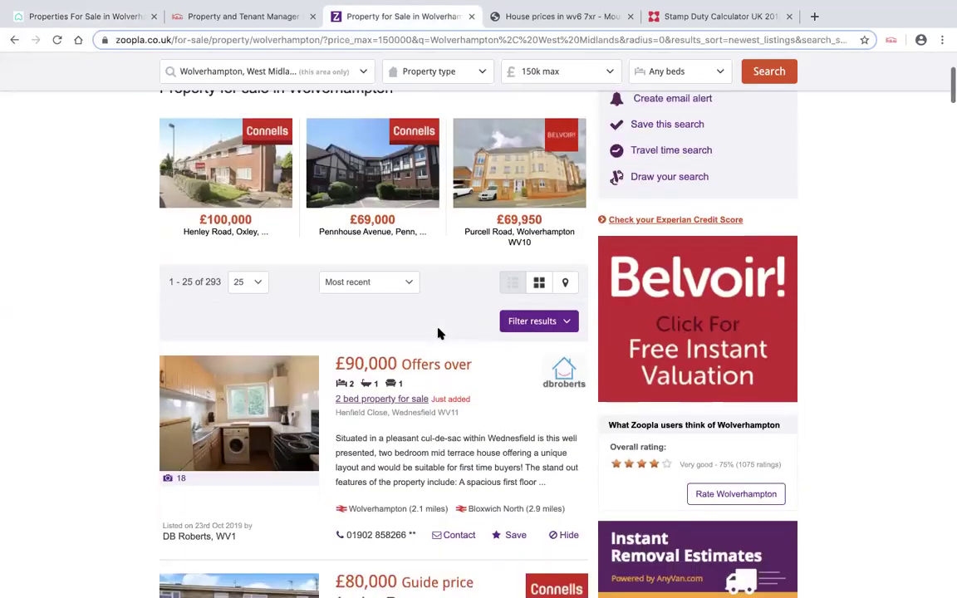
pyautogui.scroll(-13, 437, 336)
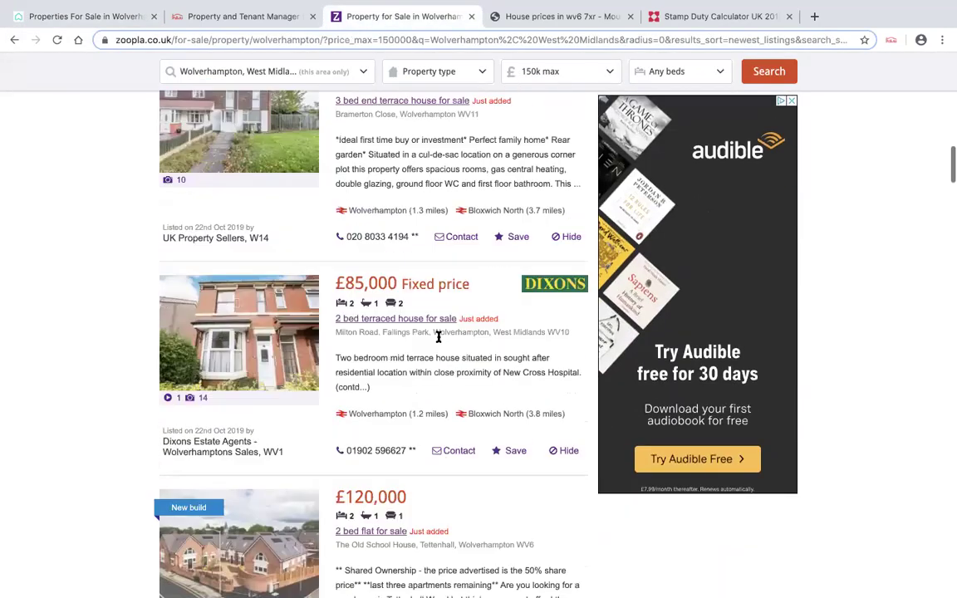
pyautogui.scroll(-11, 439, 339)
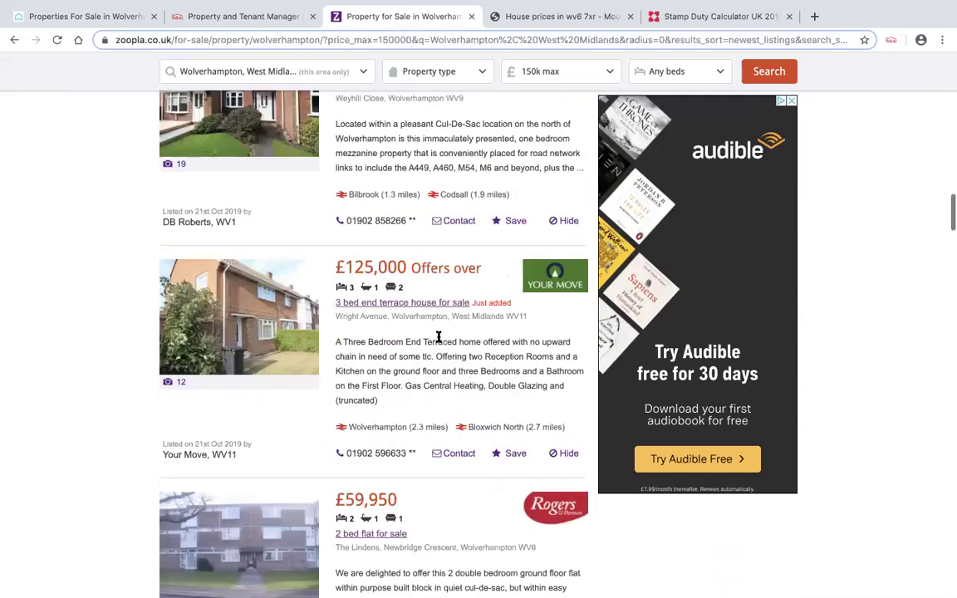
pyautogui.scroll(-11, 439, 336)
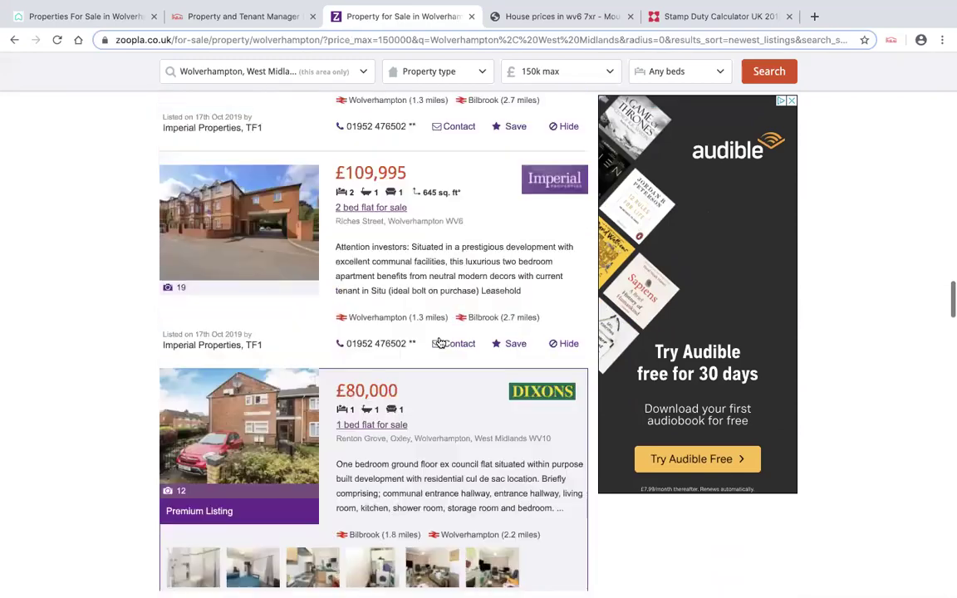
pyautogui.scroll(-16, 438, 341)
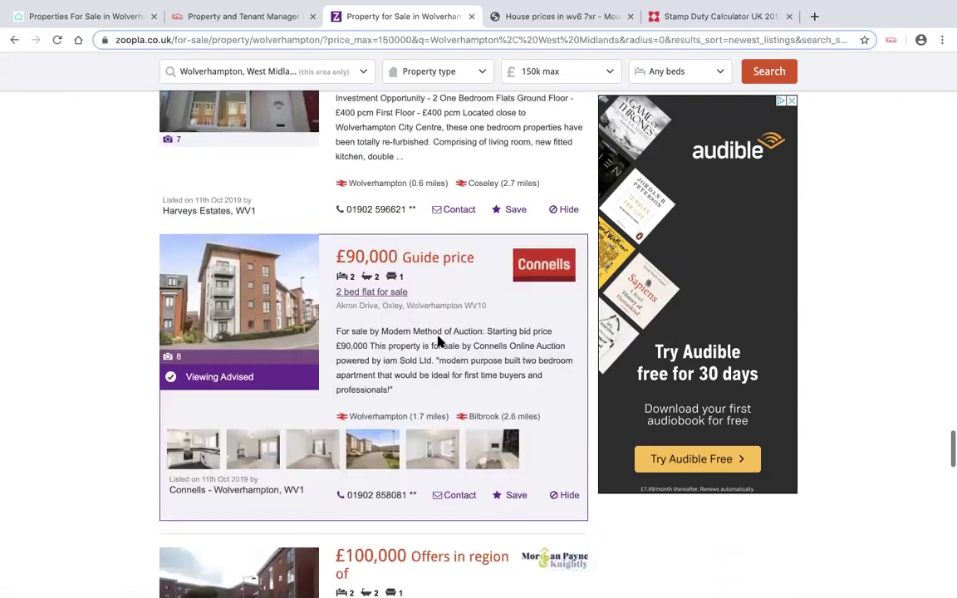
pyautogui.scroll(-6, 439, 338)
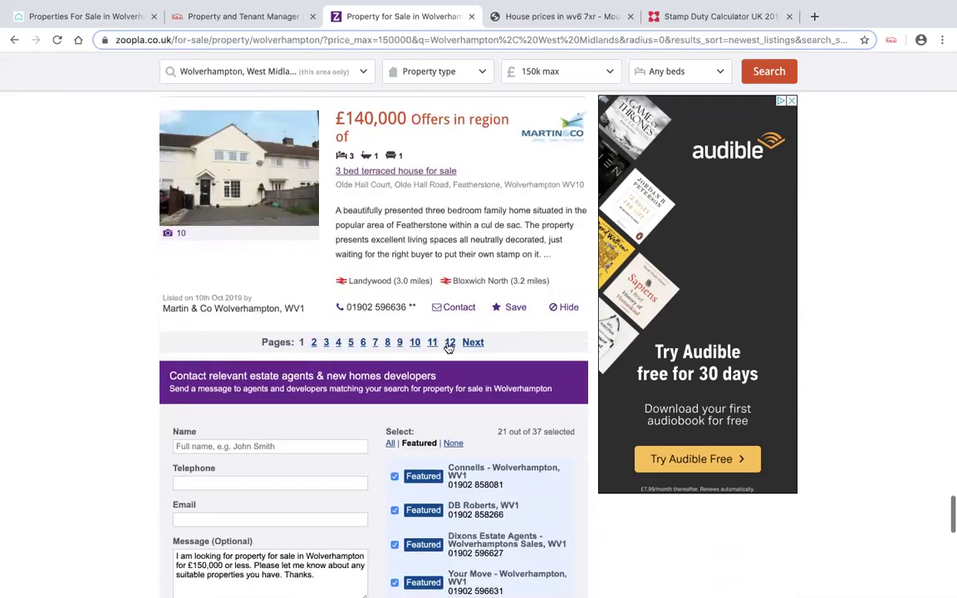
pyautogui.click(450, 343)
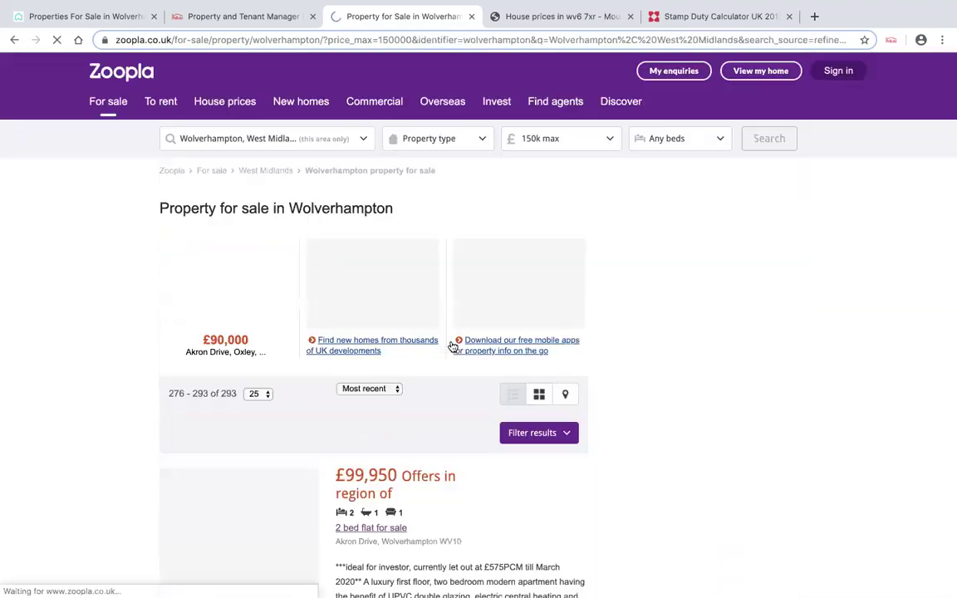
# - Dismiss the email-alert prompt and scroll down to the final £65,000 Needwood Drive flat
pyautogui.scroll(-2, 490, 316)
pyautogui.scroll(-1, 491, 312)
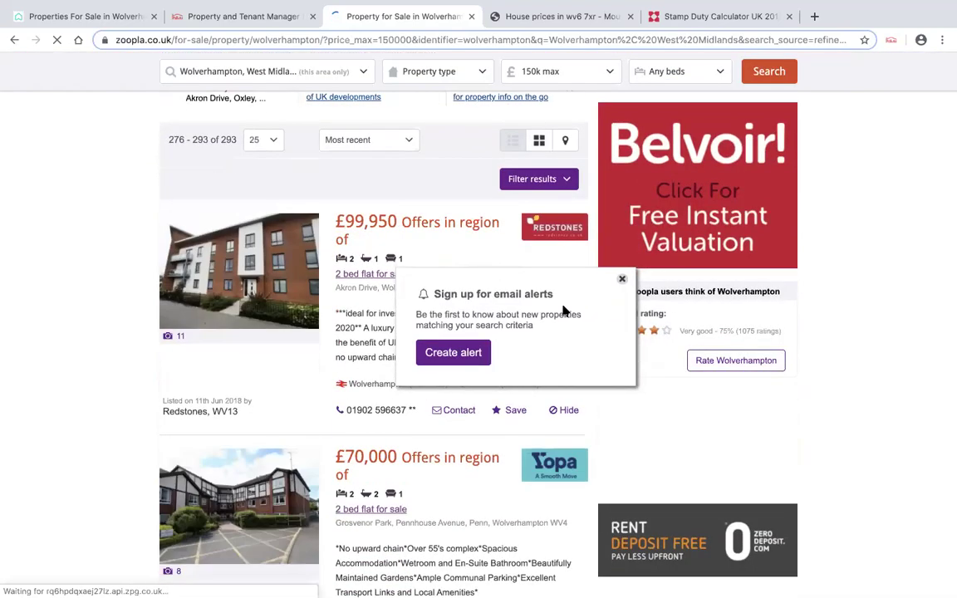
pyautogui.click(622, 280)
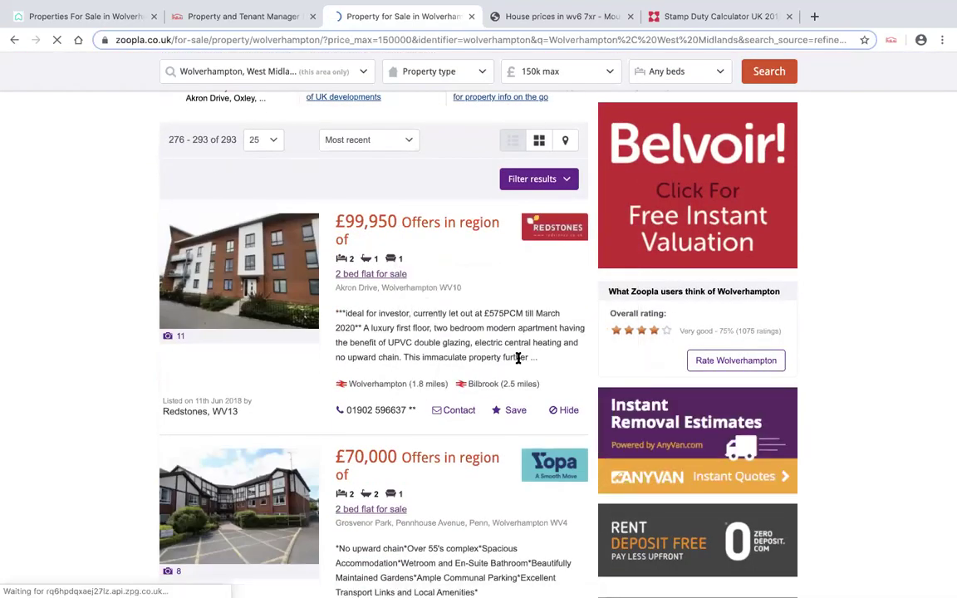
pyautogui.scroll(-7, 518, 359)
pyautogui.scroll(-15, 518, 364)
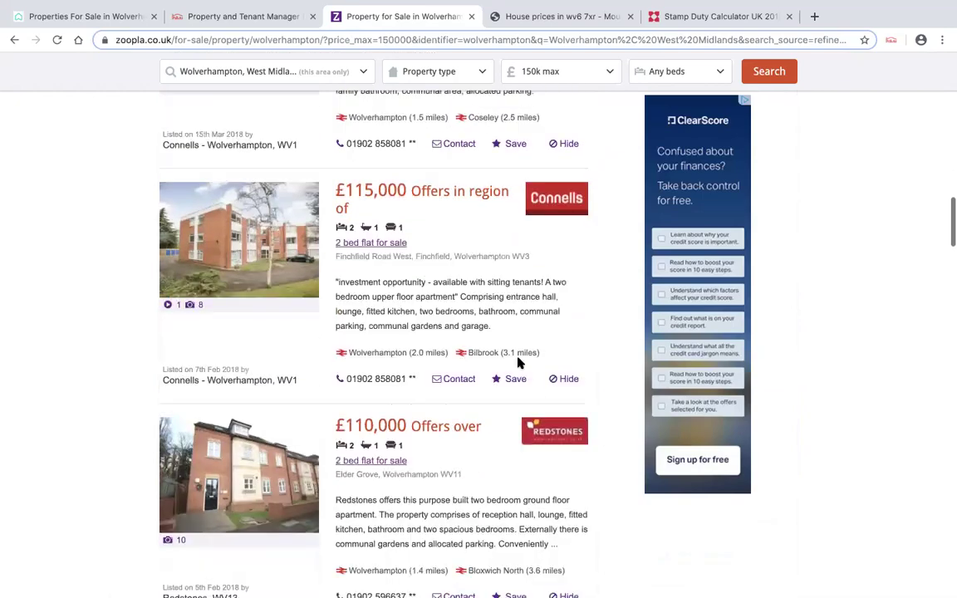
pyautogui.scroll(-10, 519, 359)
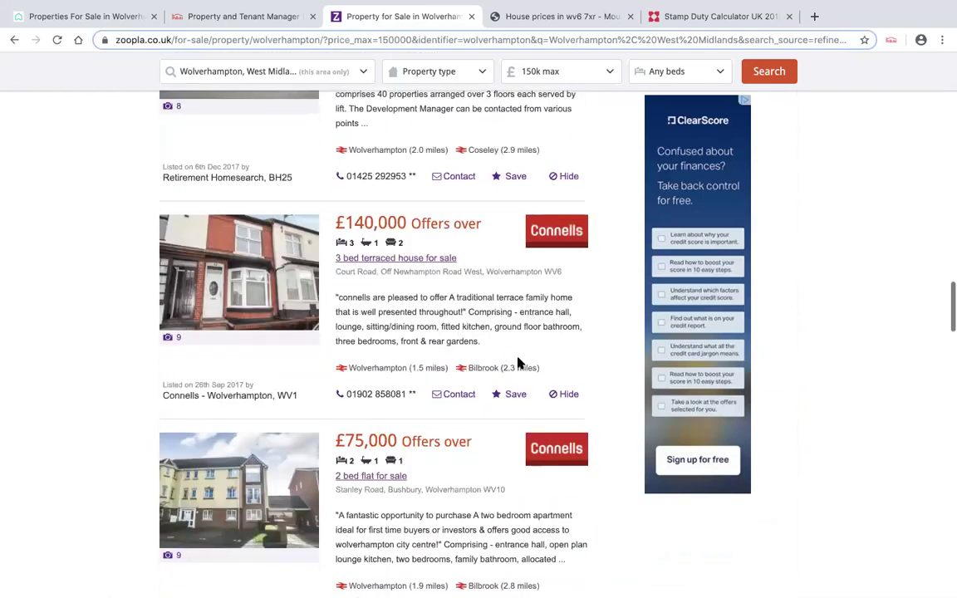
pyautogui.scroll(-15, 518, 362)
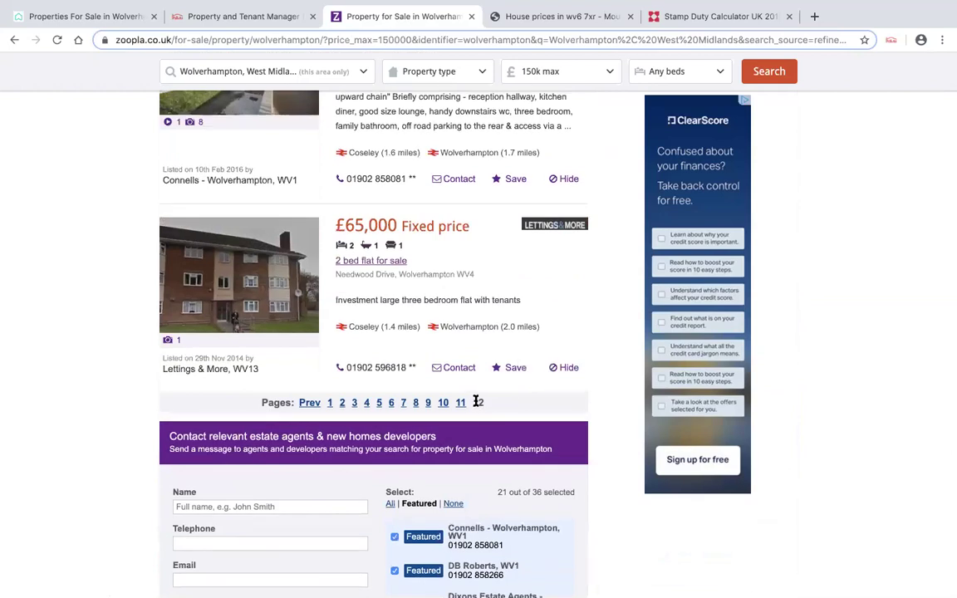
# - Open the £65,000 Needwood Drive flat, check PaTMa's 17.53% ROI and 9.69% yield, then go back
pyautogui.click(403, 235)
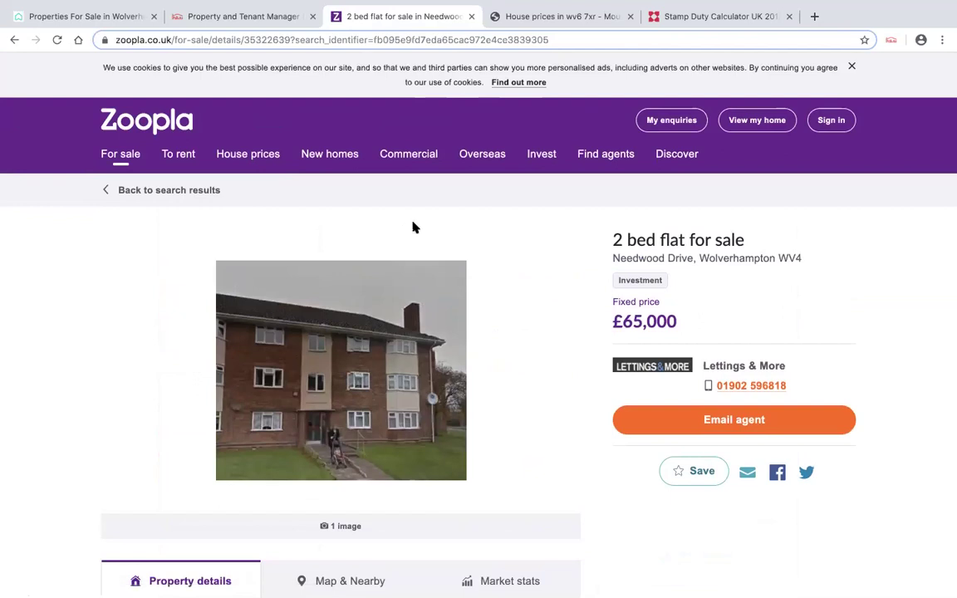
pyautogui.scroll(-2, 864, 213)
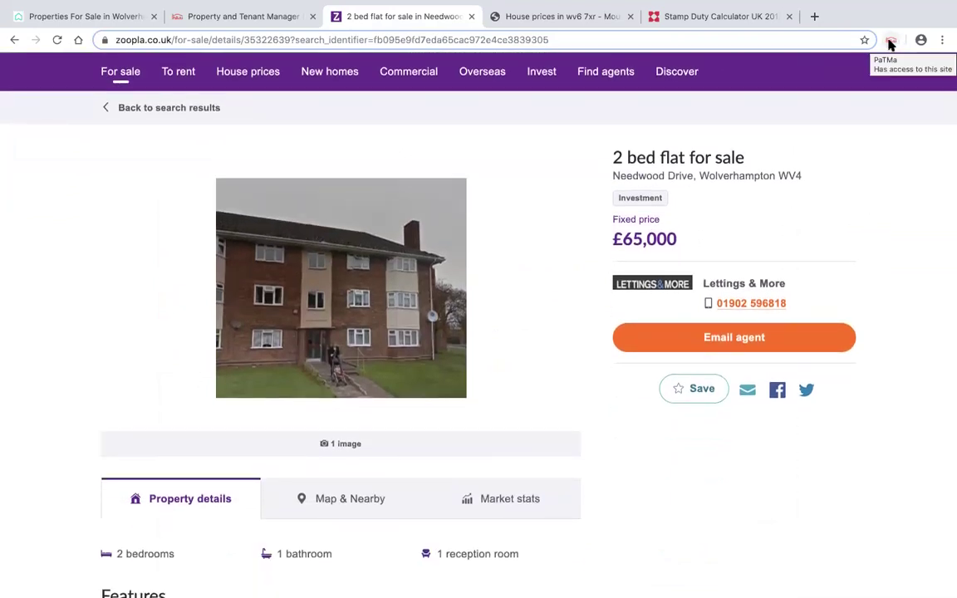
pyautogui.click(890, 39)
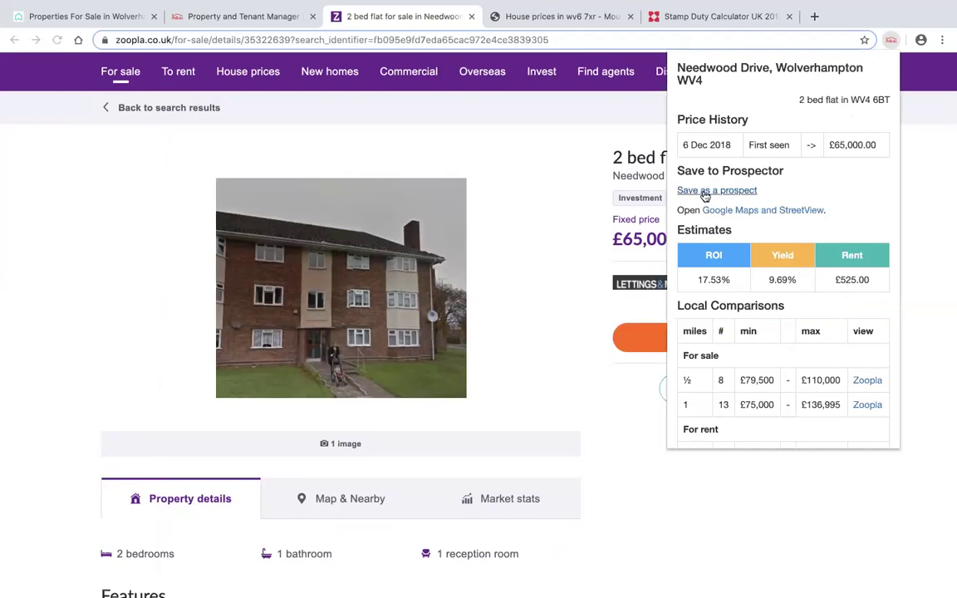
pyautogui.click(563, 190)
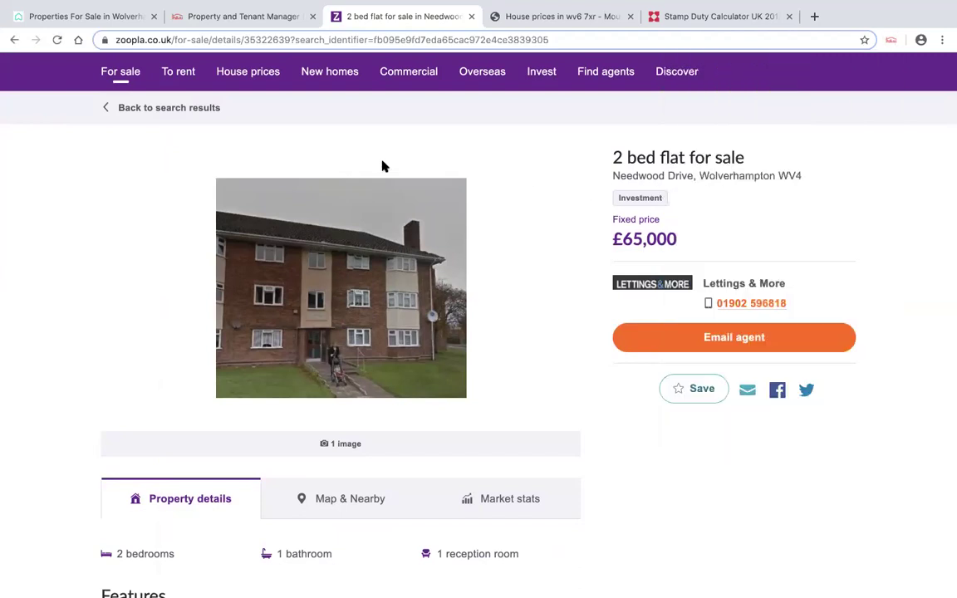
pyautogui.click(14, 39)
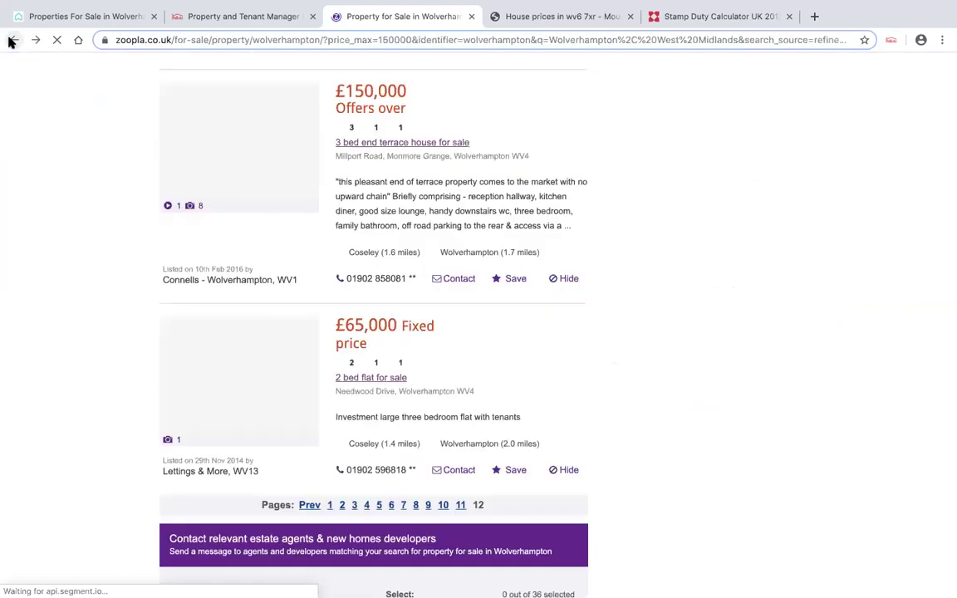
# - Re-sort the Wolverhampton results by Most reduced
pyautogui.scroll(14, 324, 221)
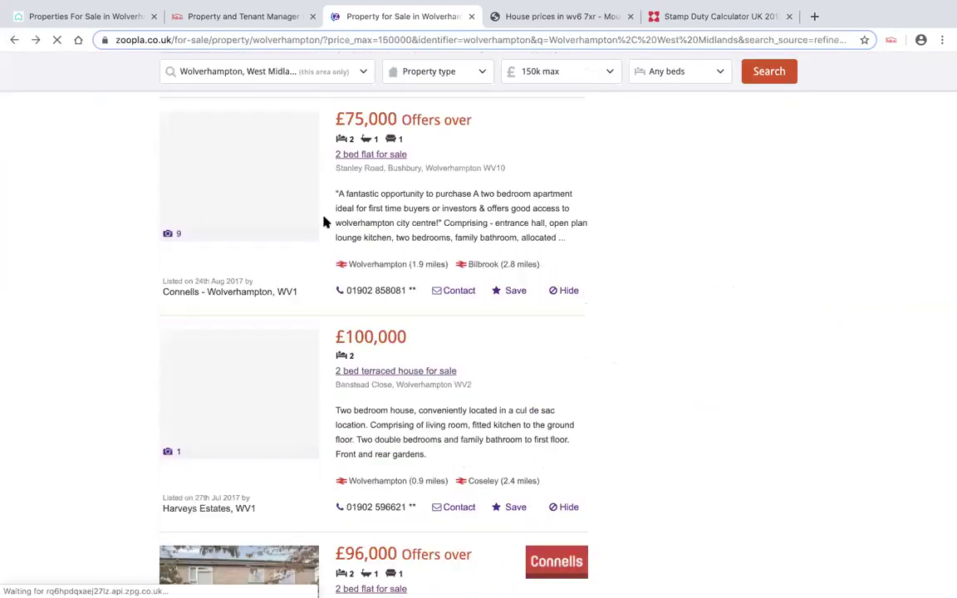
pyautogui.scroll(15, 324, 222)
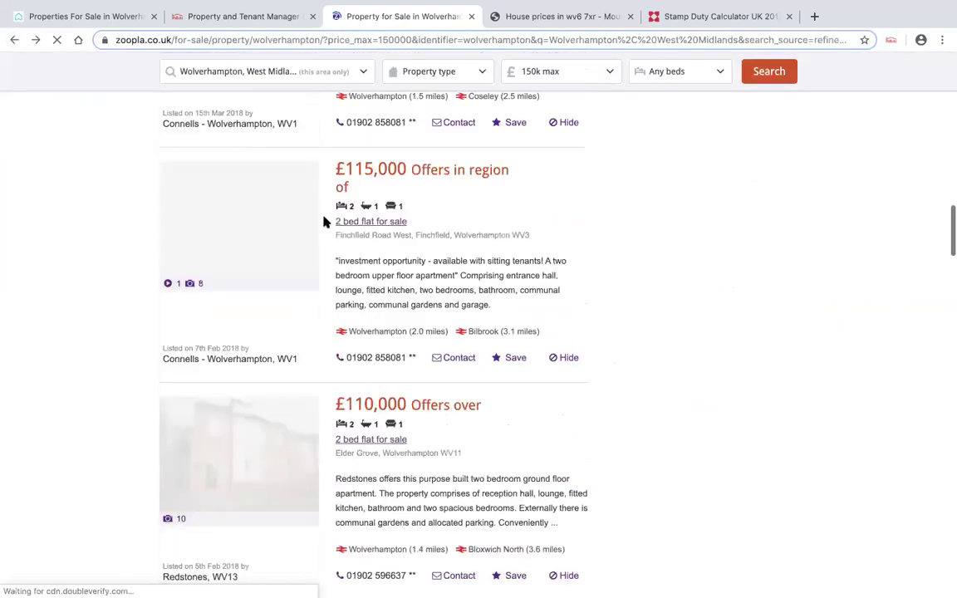
pyautogui.scroll(12, 323, 222)
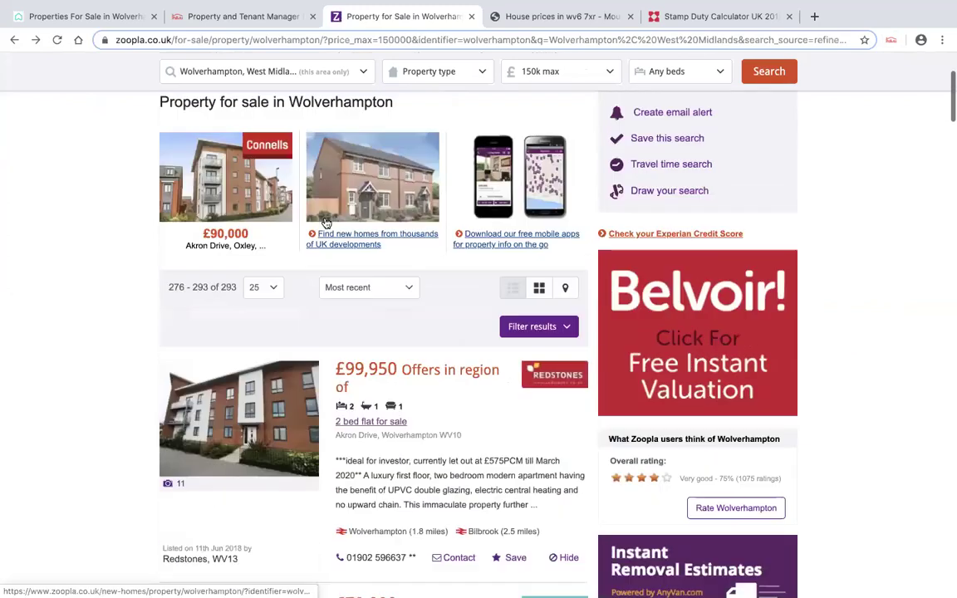
pyautogui.click(408, 319)
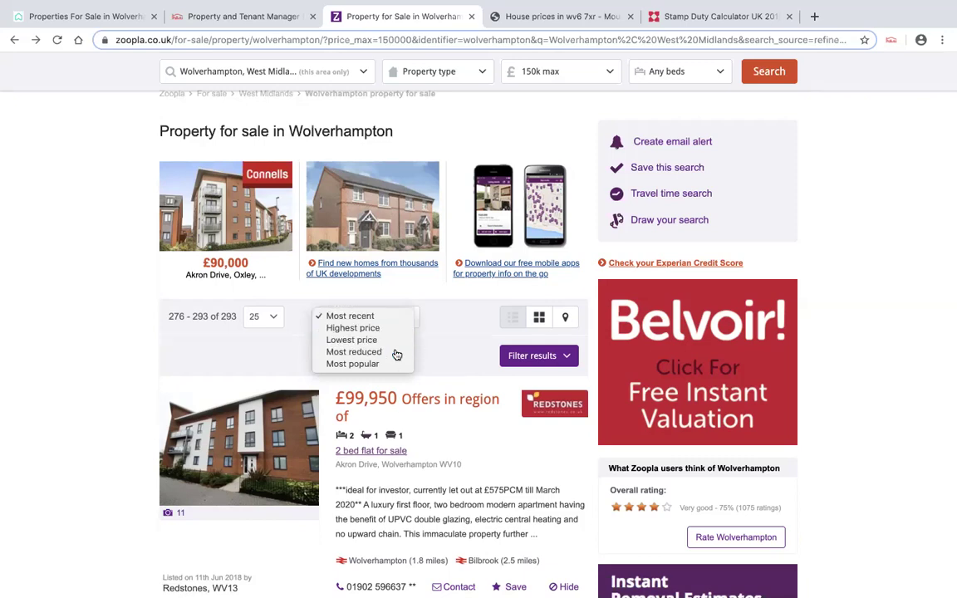
pyautogui.click(396, 352)
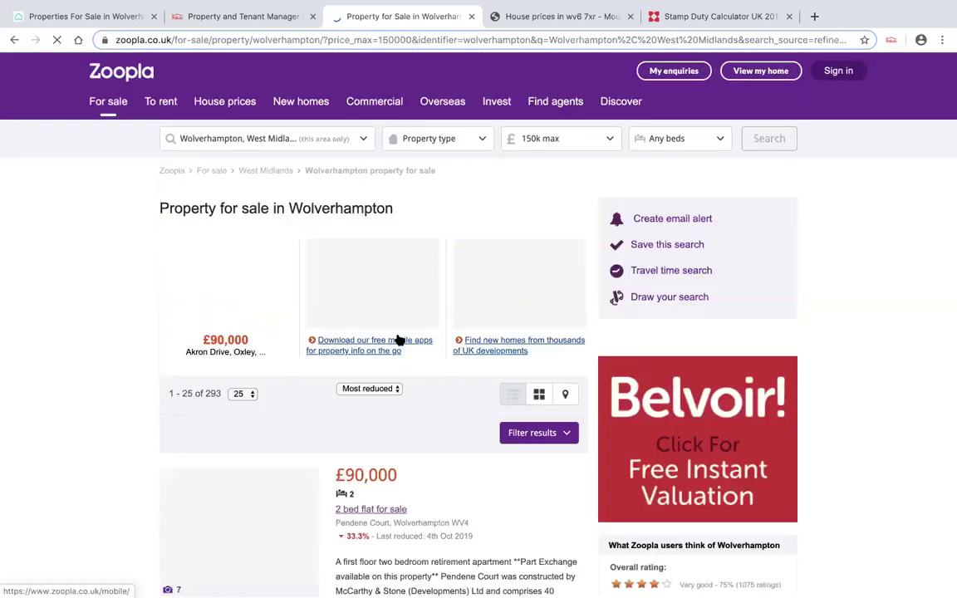
# - Open the £54,000 one-bed Grosvenor Park, Penn listing, reduced 31.6%
pyautogui.scroll(-3, 401, 335)
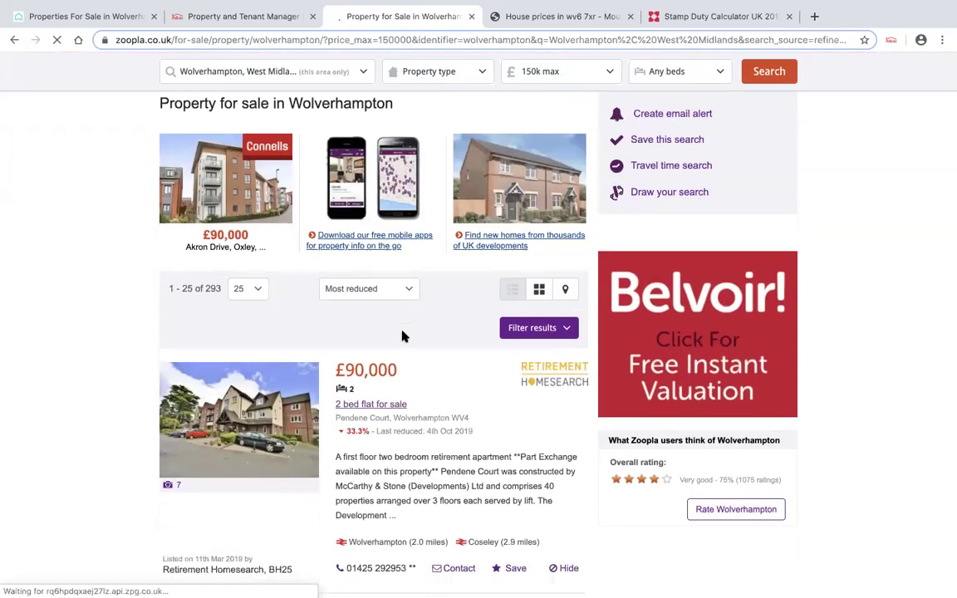
pyautogui.scroll(-3, 402, 333)
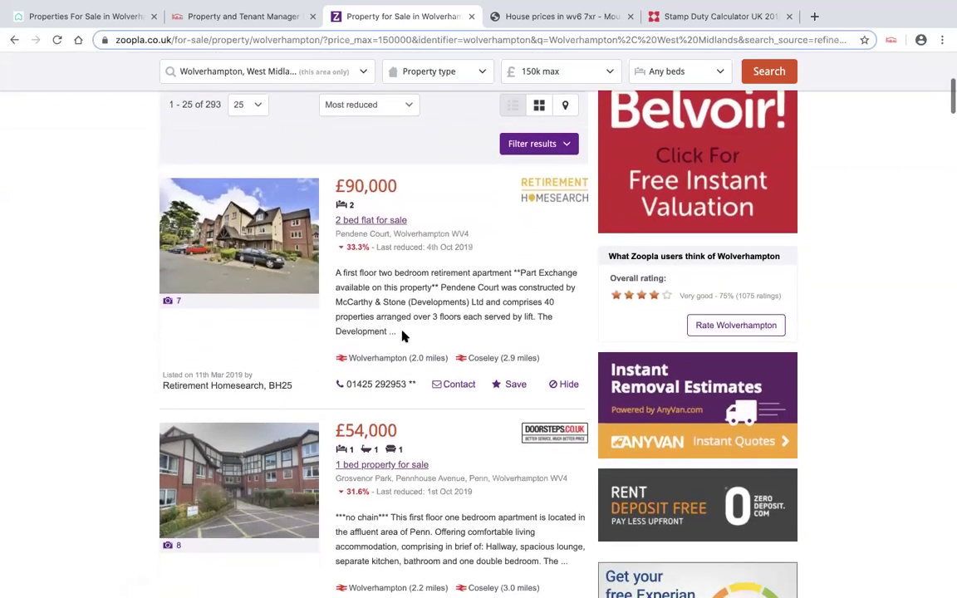
pyautogui.scroll(-1, 401, 335)
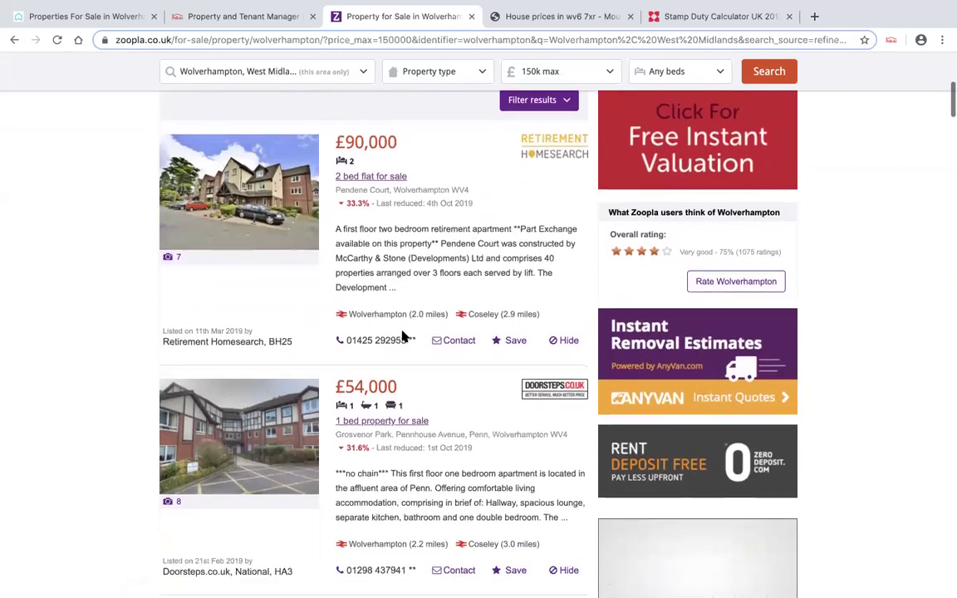
pyautogui.scroll(-1, 402, 336)
pyautogui.scroll(-1, 401, 336)
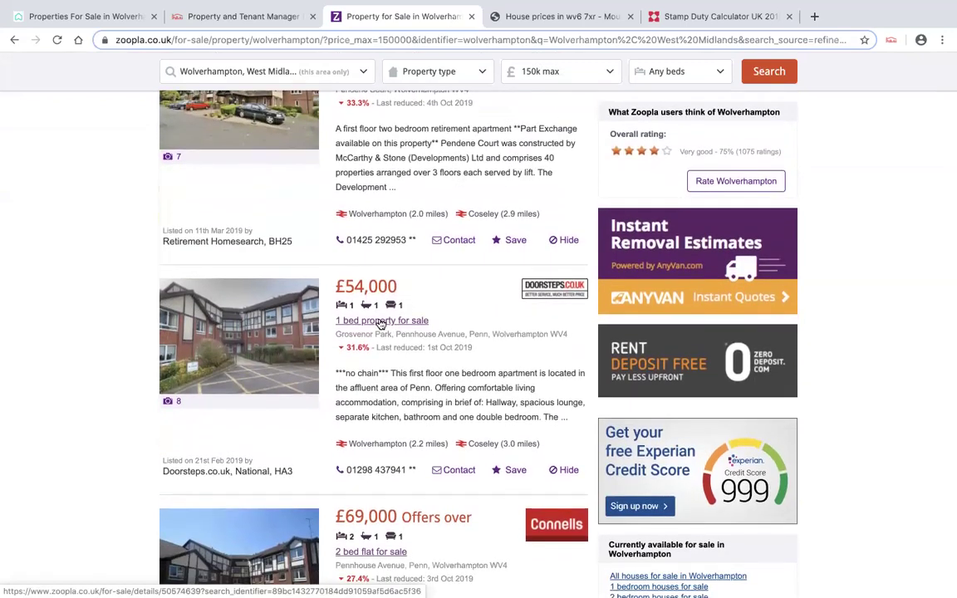
pyautogui.click(380, 322)
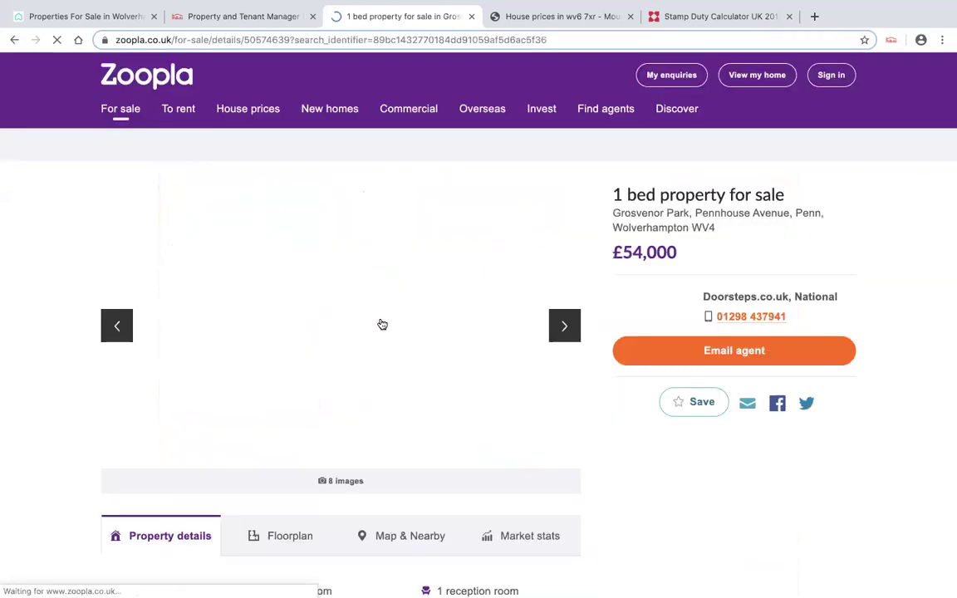
# - Review PaTMa's price history (£79,000 down to £54,000), then open Grosvenor Park sold house prices
pyautogui.click(890, 40)
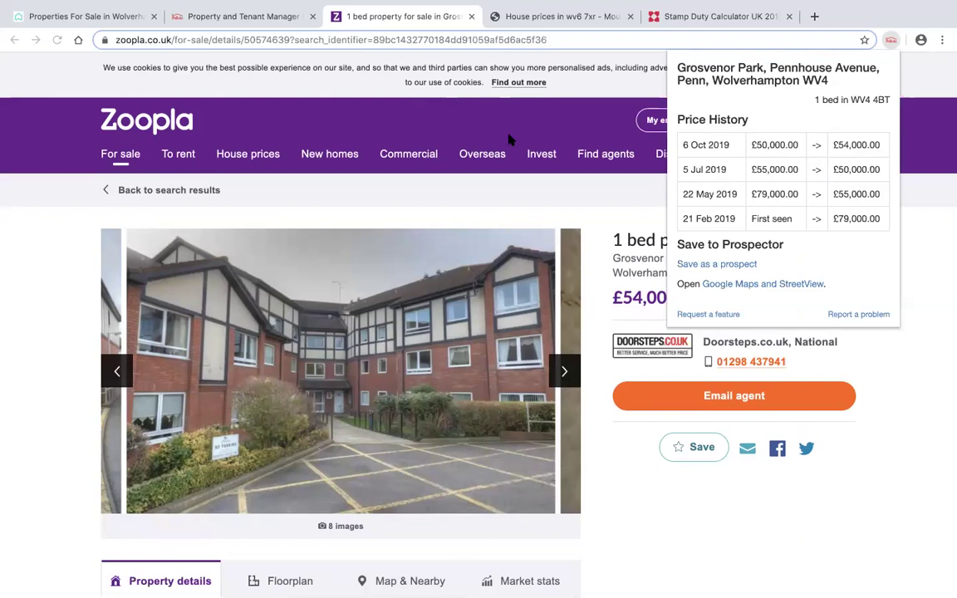
pyautogui.press('Escape')
pyautogui.click(260, 161)
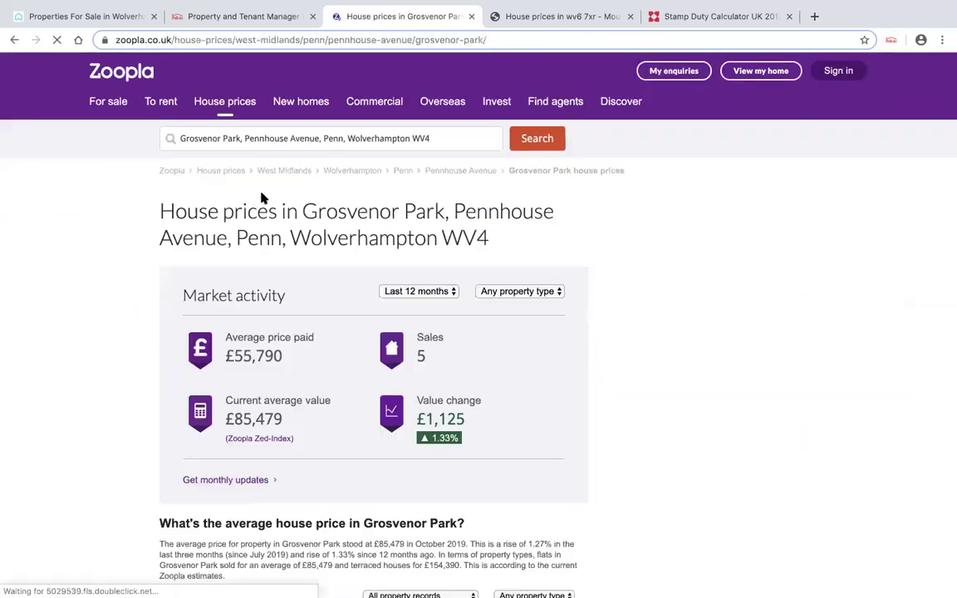
pyautogui.scroll(-1, 313, 230)
pyautogui.scroll(-3, 313, 230)
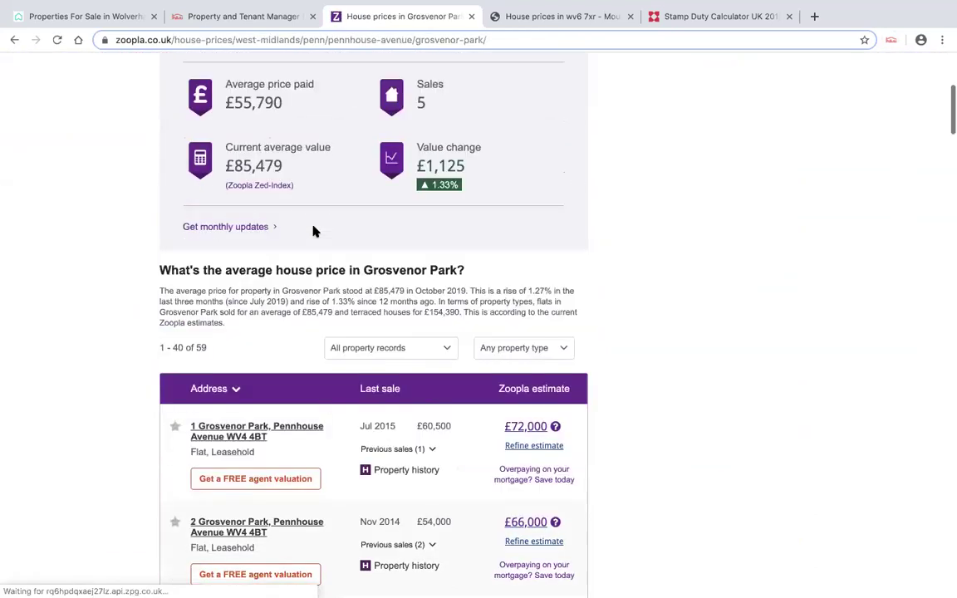
pyautogui.scroll(-1, 314, 231)
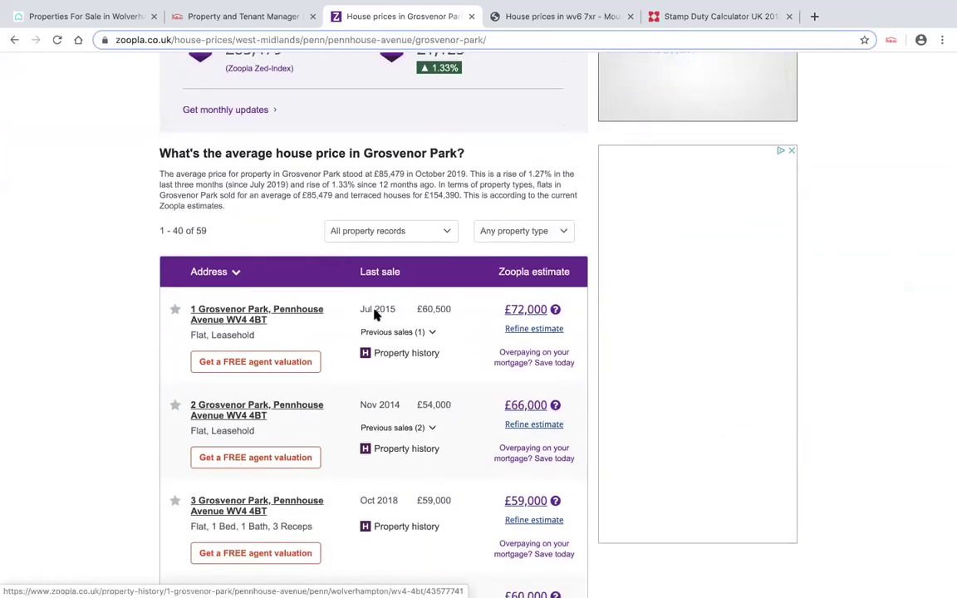
pyautogui.click(382, 275)
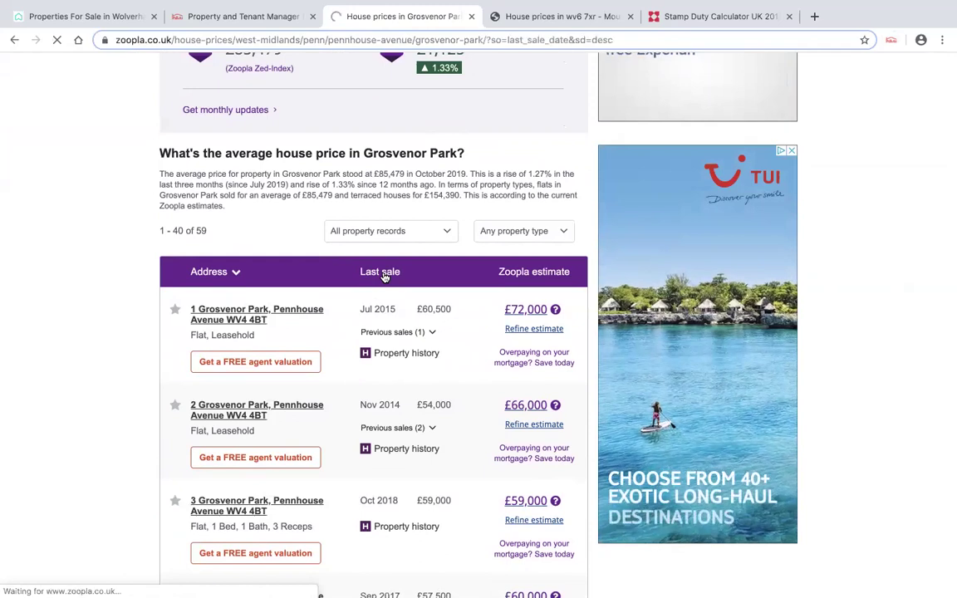
pyautogui.scroll(-5, 423, 357)
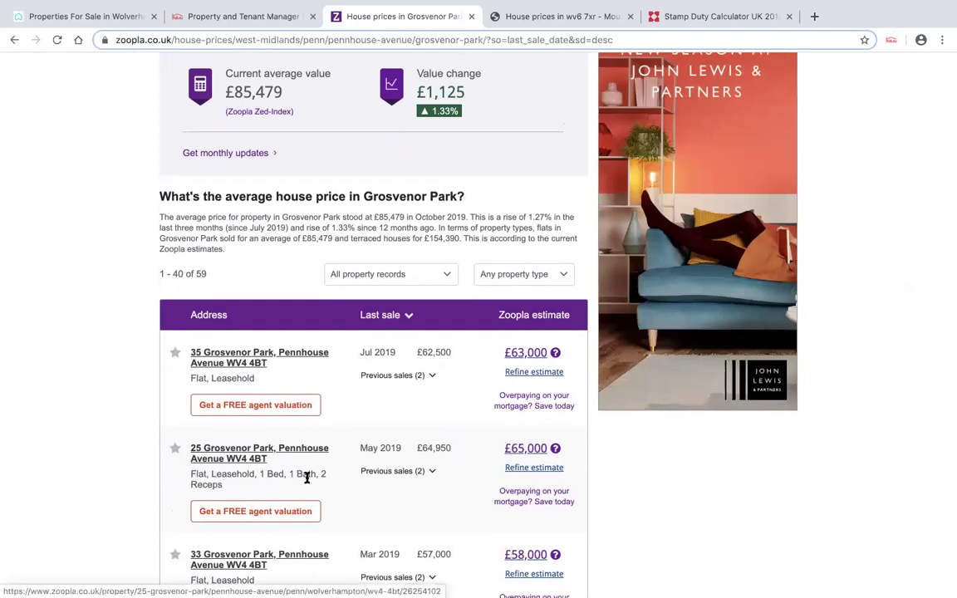
pyautogui.scroll(-1, 307, 455)
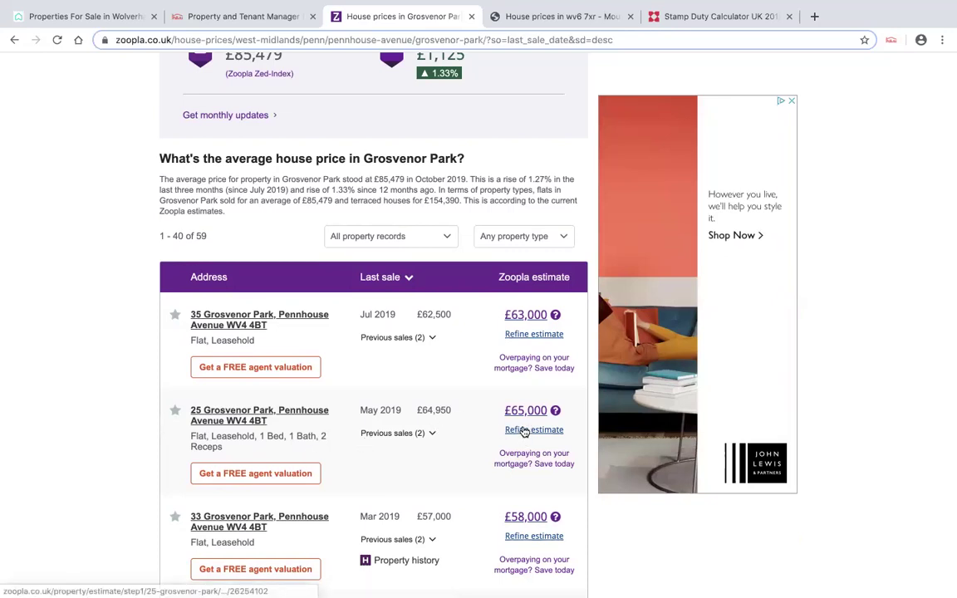
pyautogui.click(261, 322)
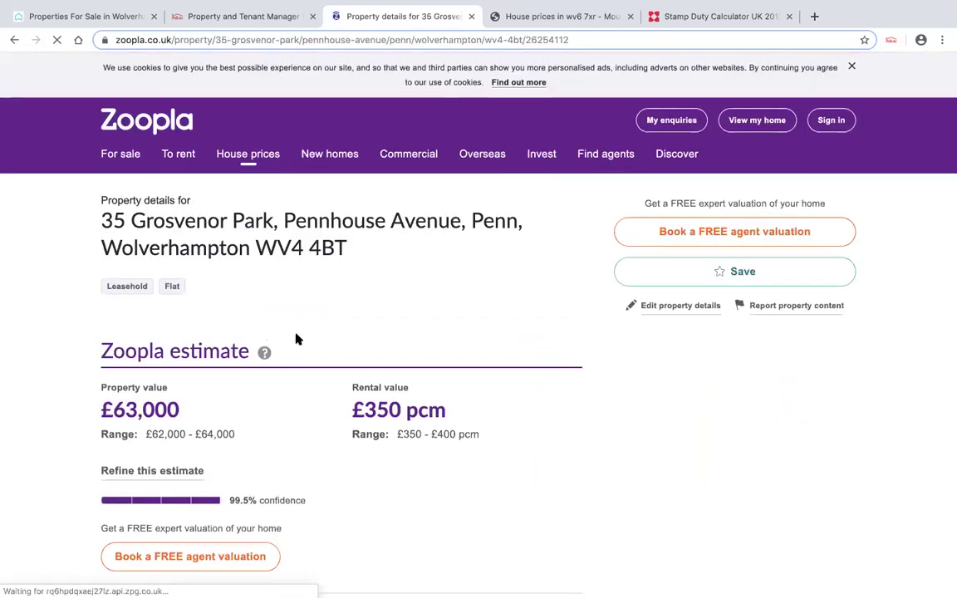
pyautogui.scroll(-4, 297, 339)
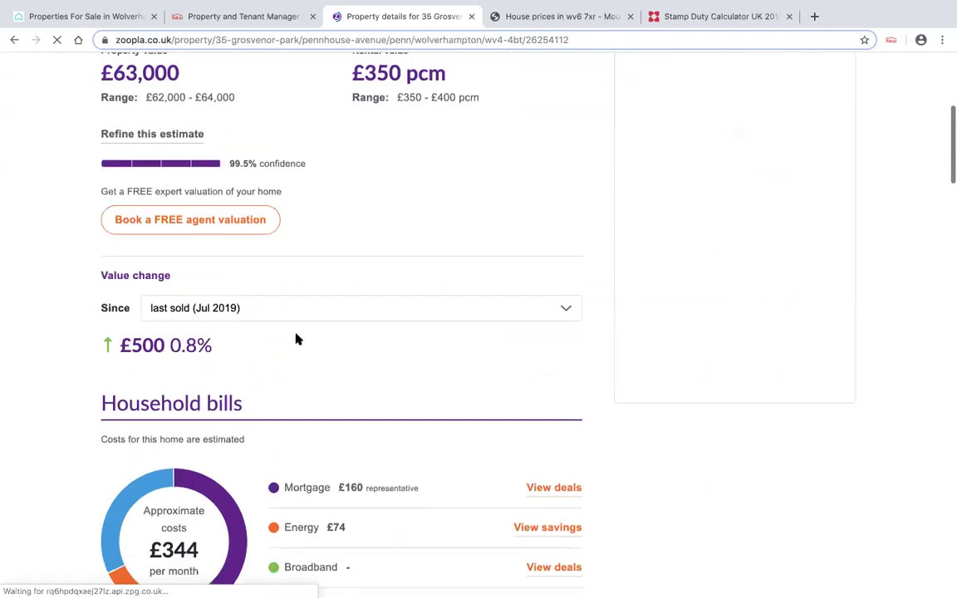
pyautogui.scroll(2, 298, 338)
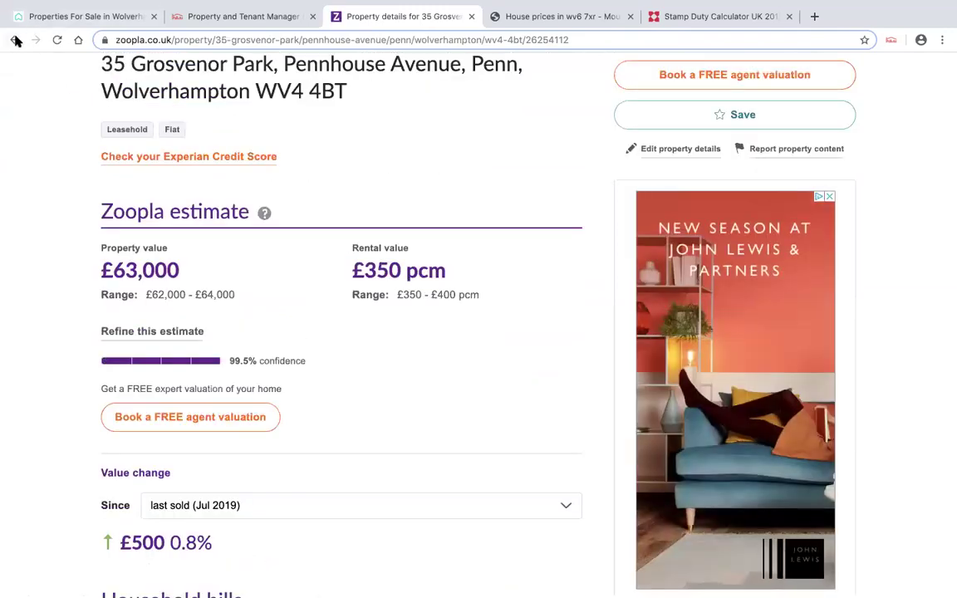
pyautogui.click(16, 41)
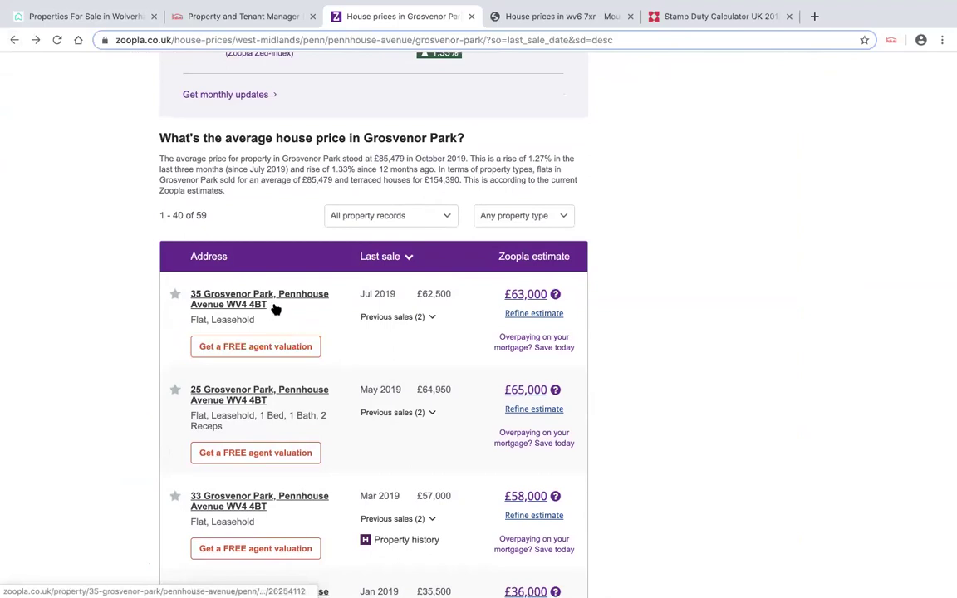
pyautogui.scroll(2, 273, 309)
pyautogui.scroll(8, 273, 309)
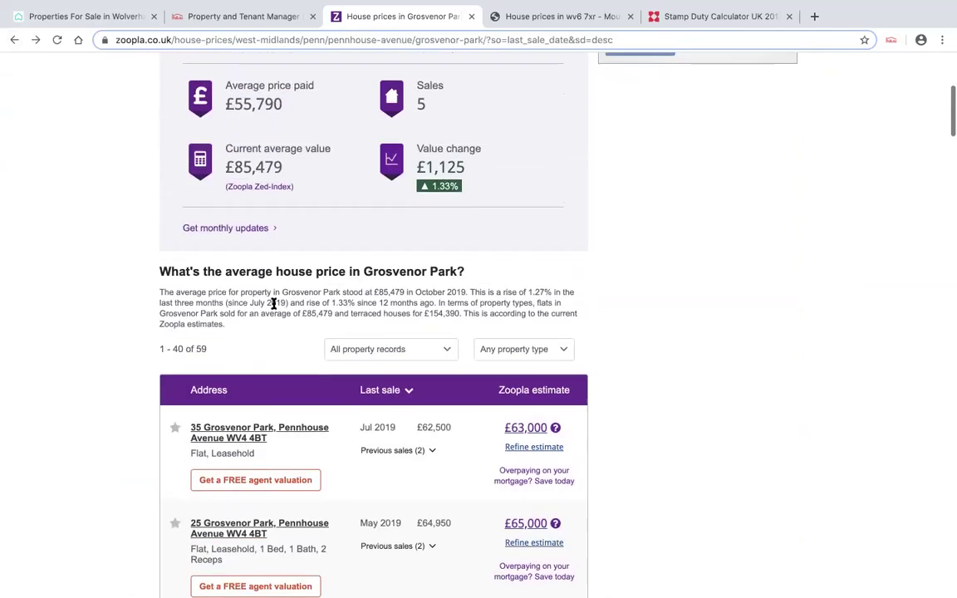
pyautogui.scroll(-6, 273, 304)
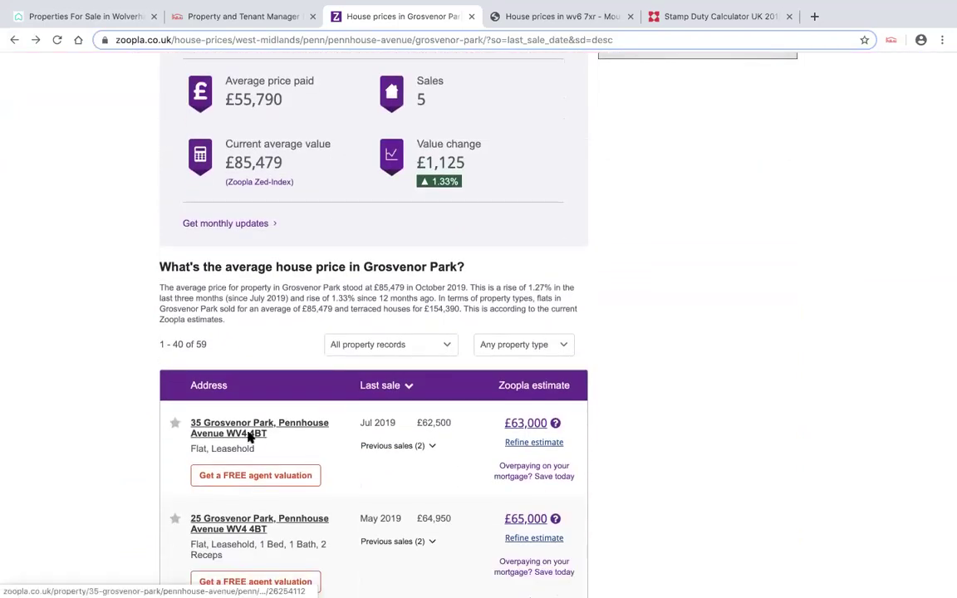
pyautogui.click(270, 433)
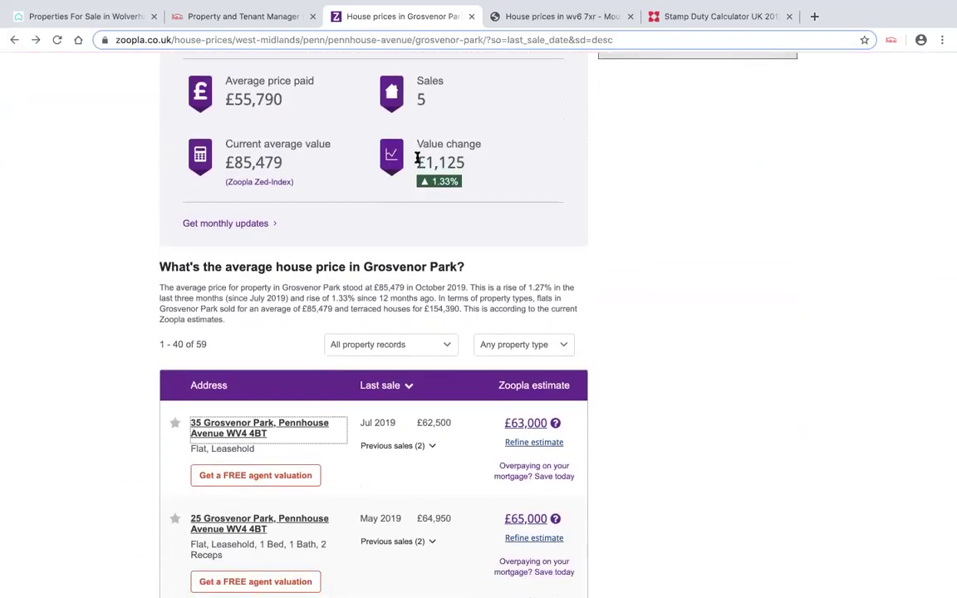
pyautogui.click(538, 19)
pyautogui.scroll(3, 449, 168)
pyautogui.click(286, 119)
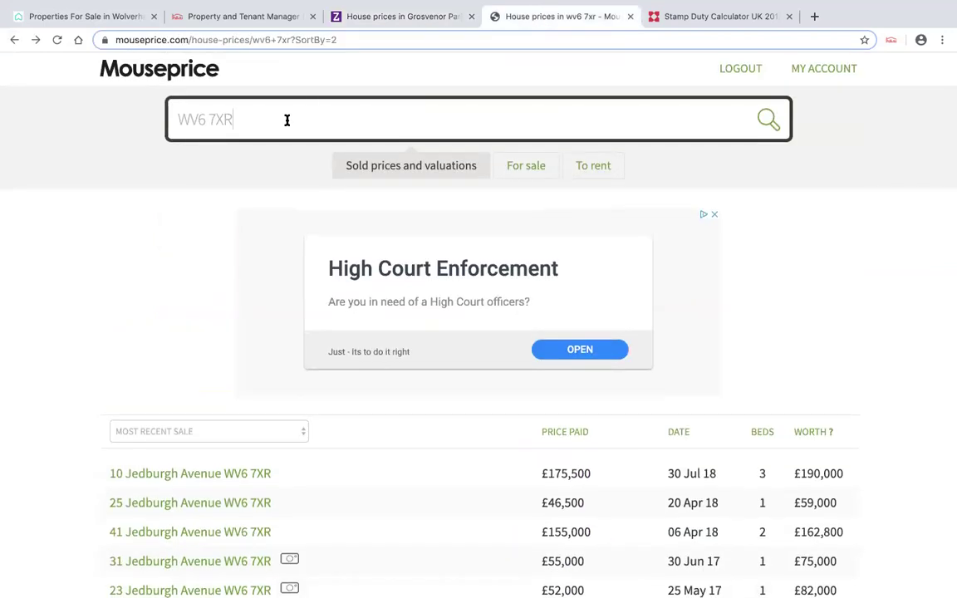
pyautogui.write('4 4b')
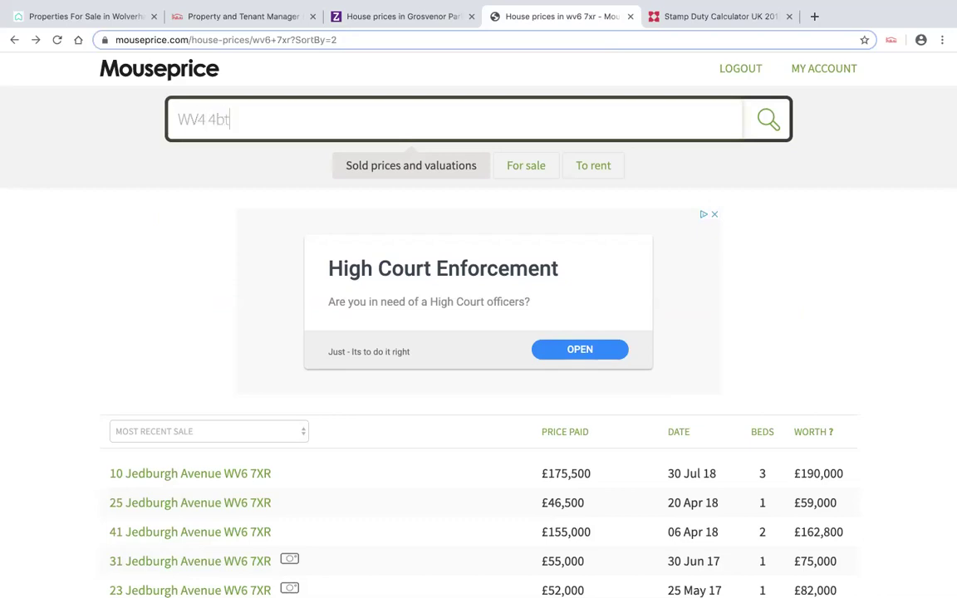
pyautogui.write('t')
pyautogui.click(781, 124)
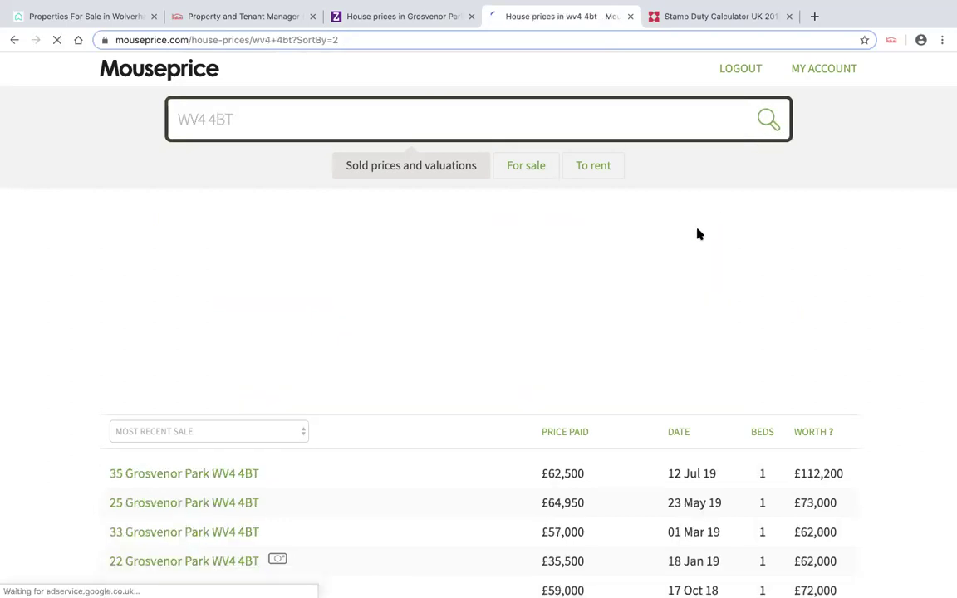
pyautogui.scroll(-1, 697, 232)
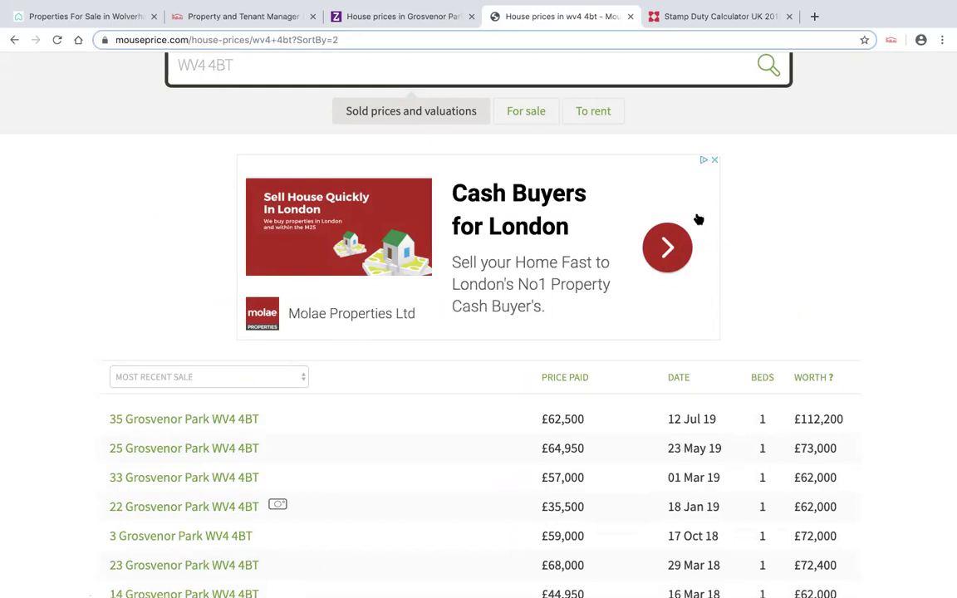
pyautogui.scroll(-1, 698, 219)
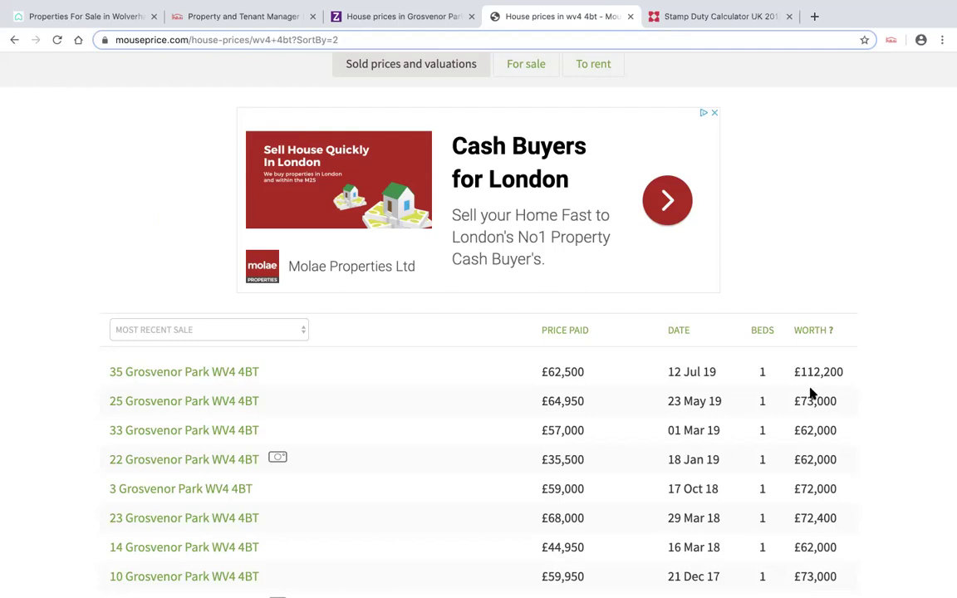
pyautogui.click(353, 18)
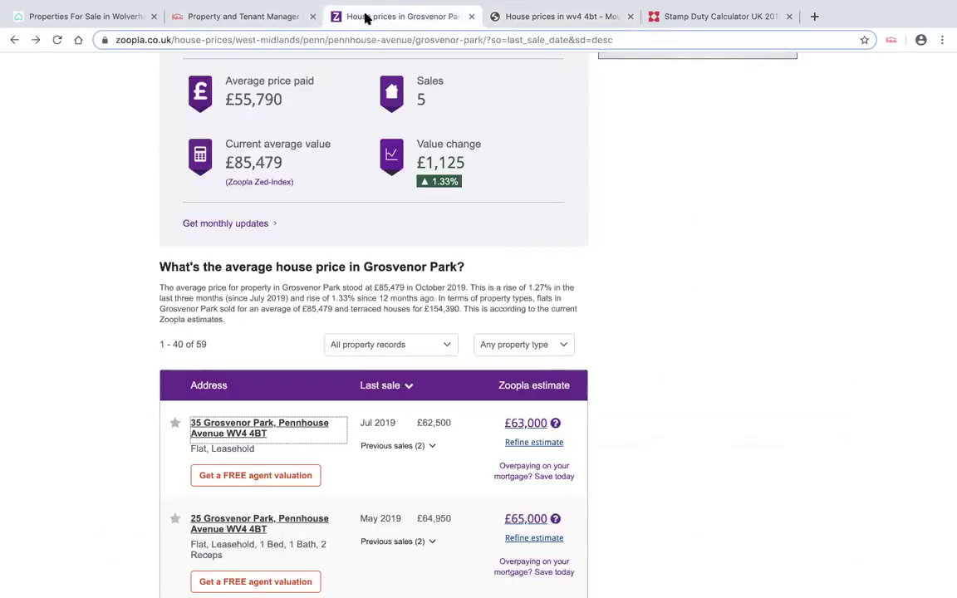
# - Go back to the £54,000 Grosvenor Park flat listing and save it as a PaTMa prospect, expected price 44000
pyautogui.scroll(5, 420, 253)
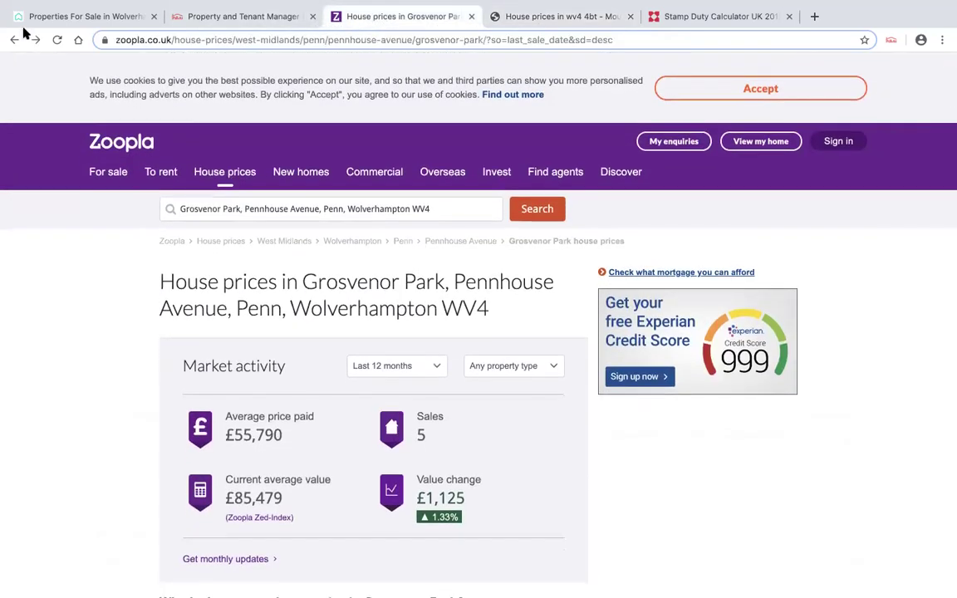
pyautogui.click(14, 39)
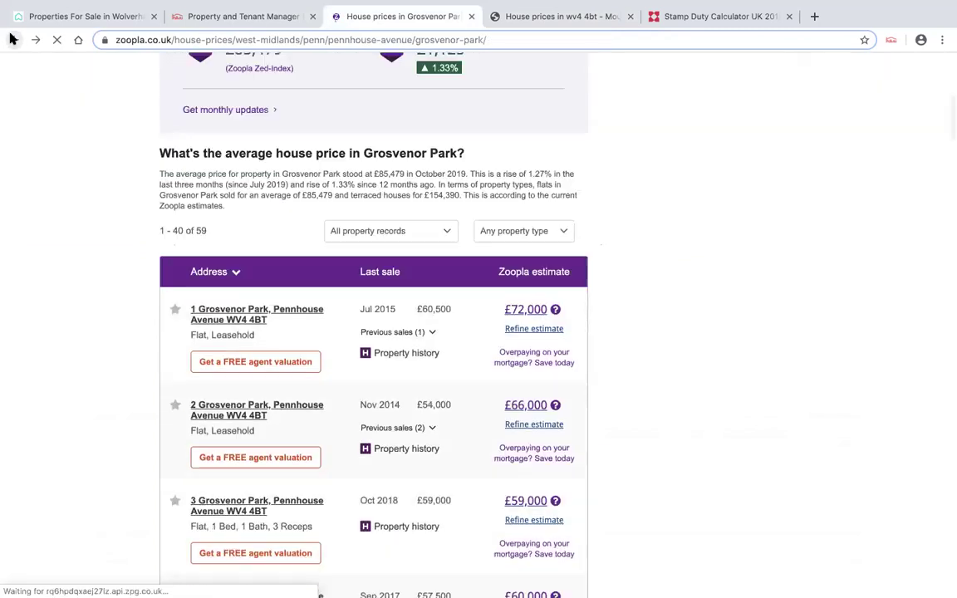
pyautogui.click(13, 39)
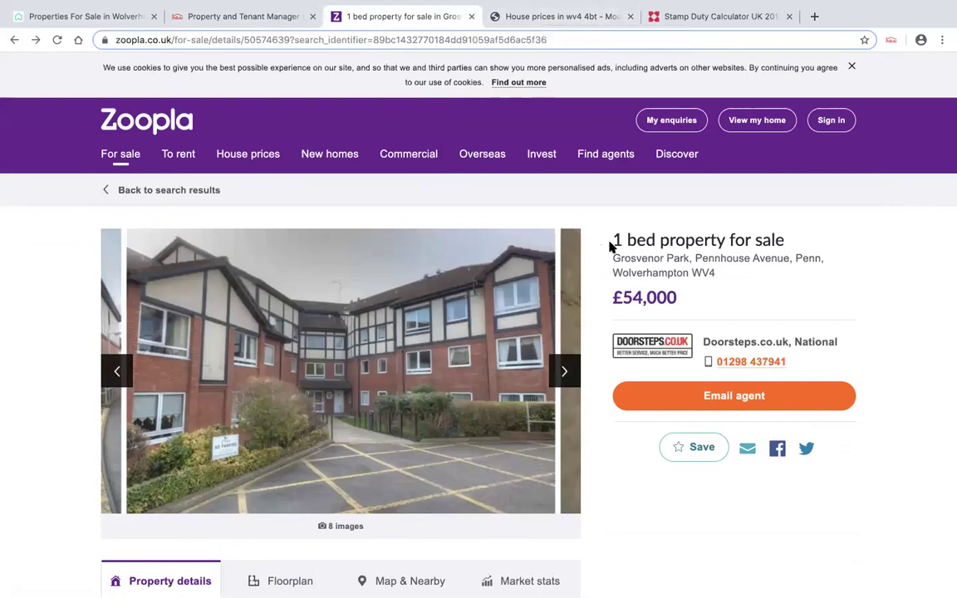
pyautogui.click(890, 40)
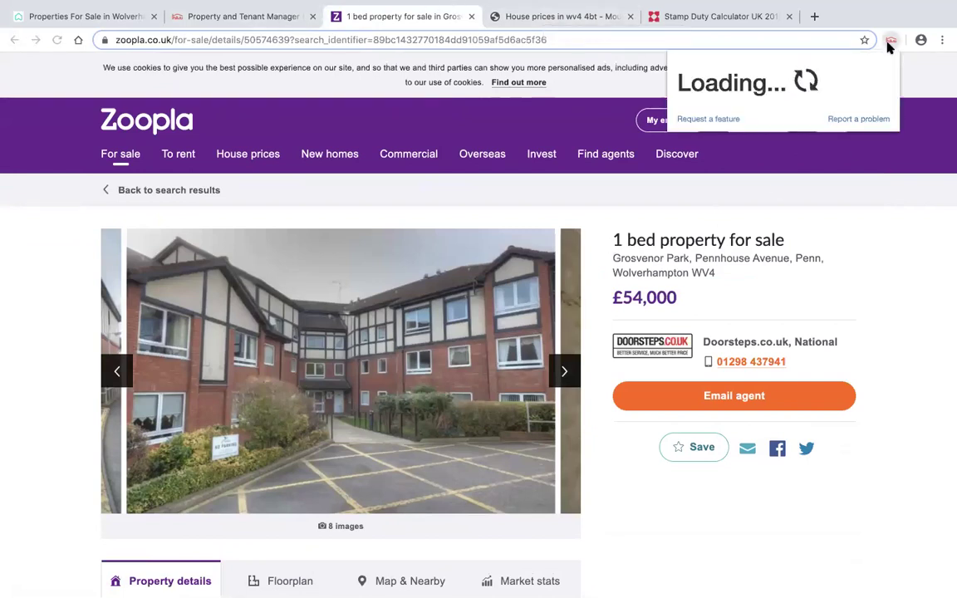
pyautogui.click(739, 264)
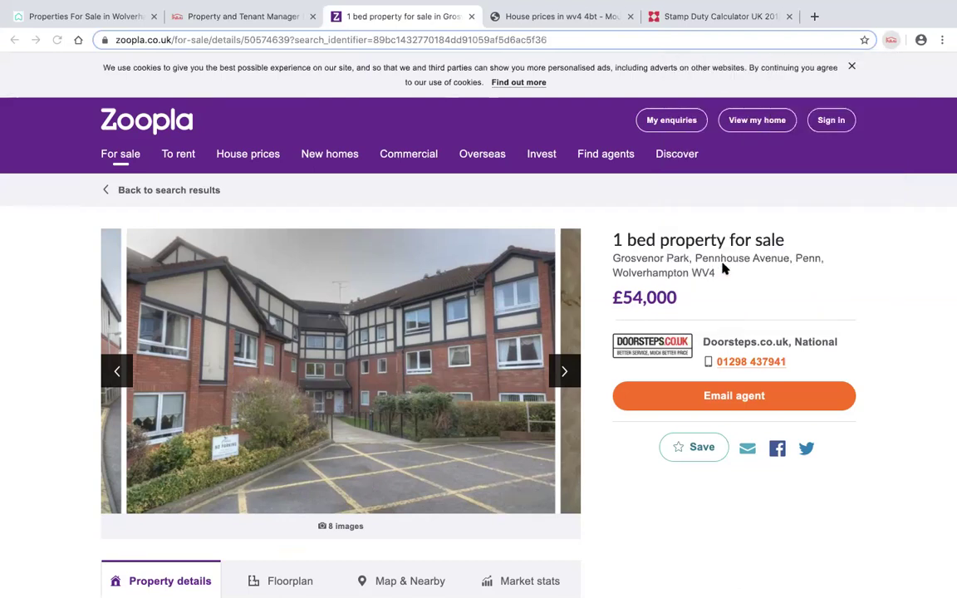
pyautogui.click(344, 301)
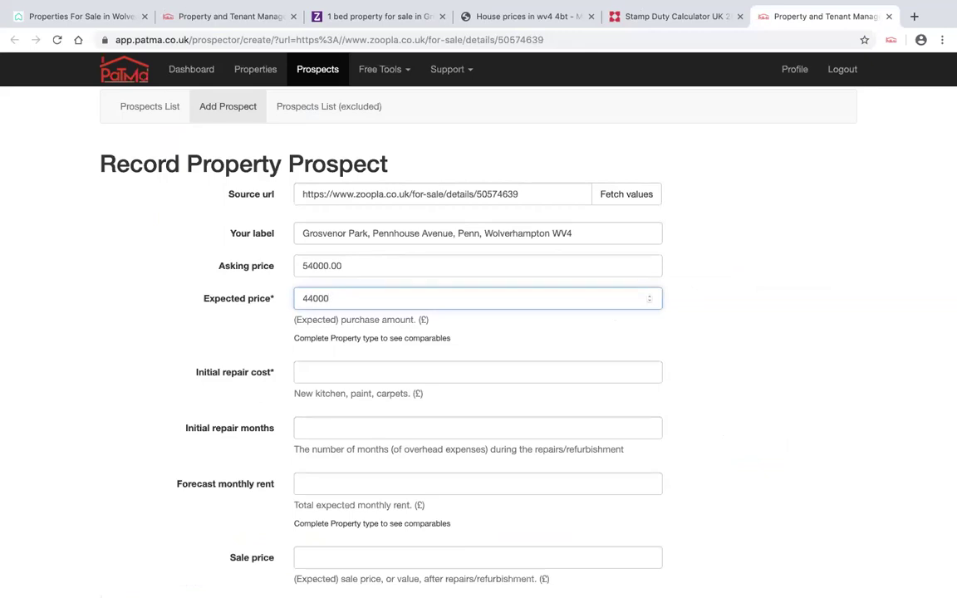
# - Enter a 5000 initial repair cost over 6 months and a 475 forecast monthly rent
pyautogui.click(312, 370)
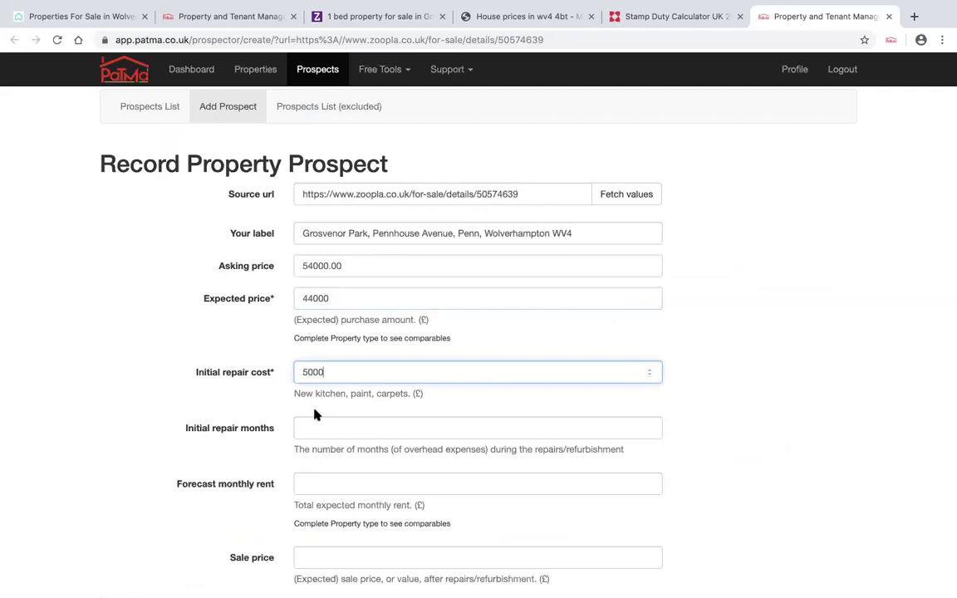
pyautogui.click(316, 428)
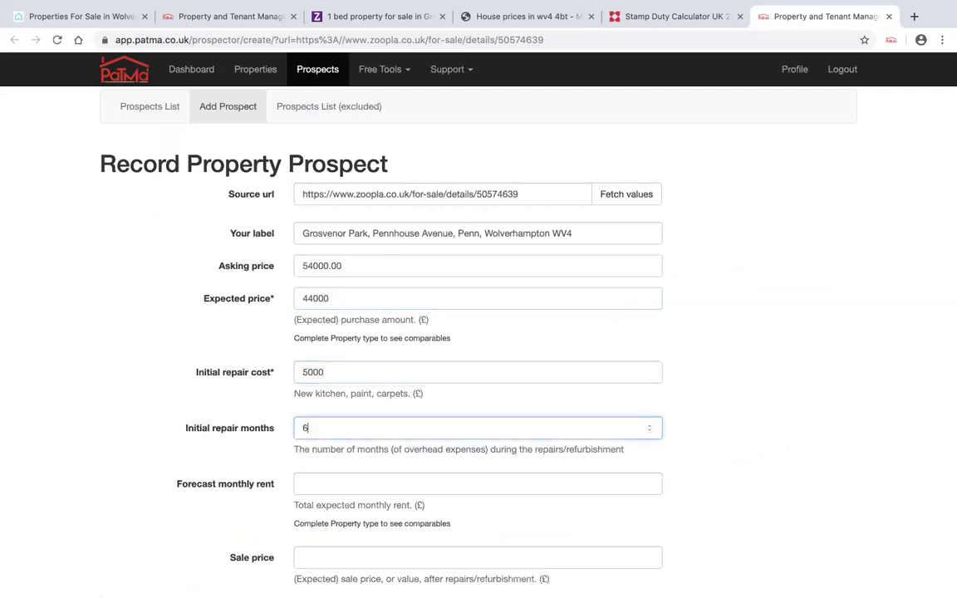
pyautogui.scroll(-1, 338, 462)
pyautogui.click(329, 439)
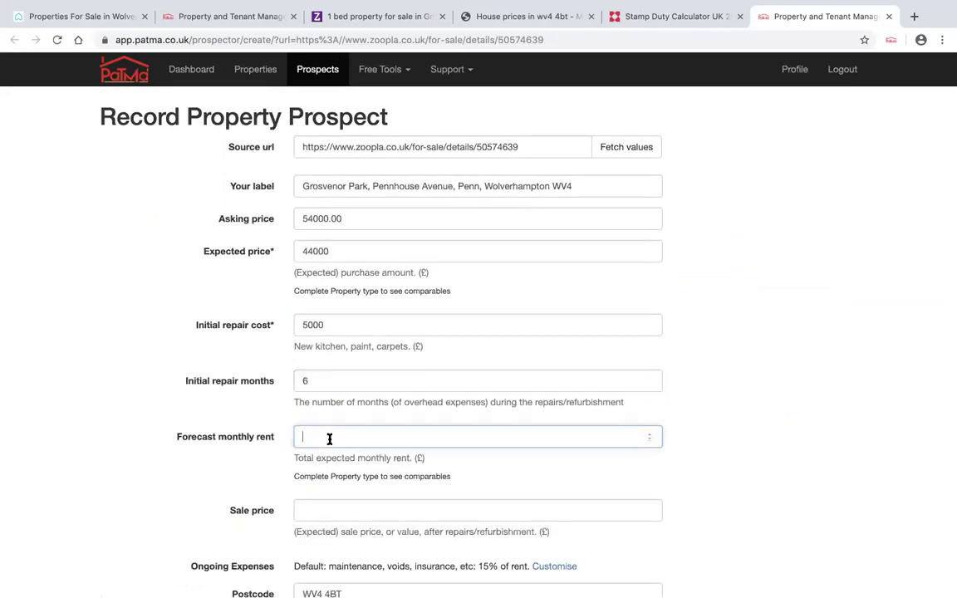
pyautogui.write('475')
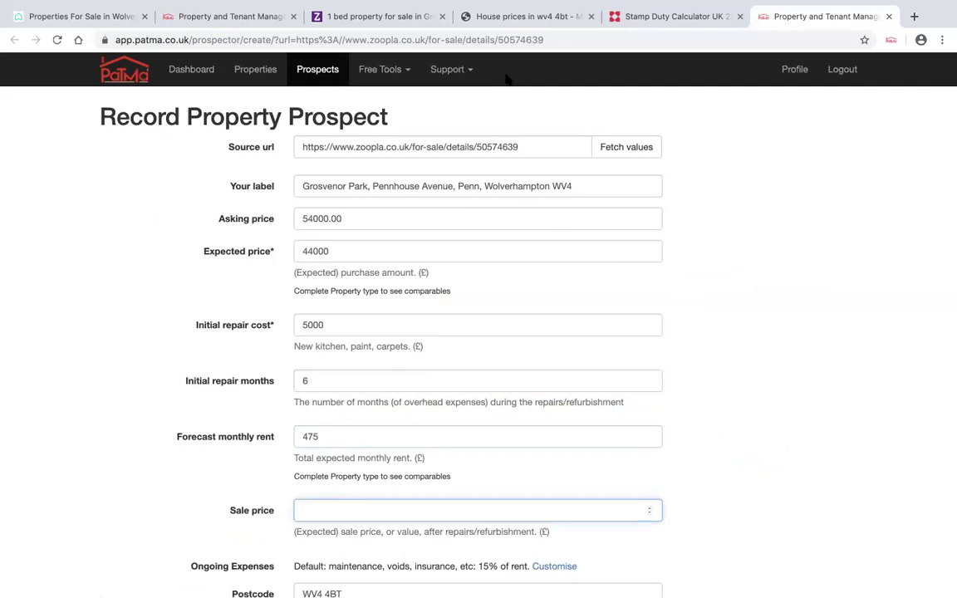
# - Recheck Mouseprice sold prices for WV4 4BT, bookmark the PaTMa prospects page, then return to the form
pyautogui.click(503, 21)
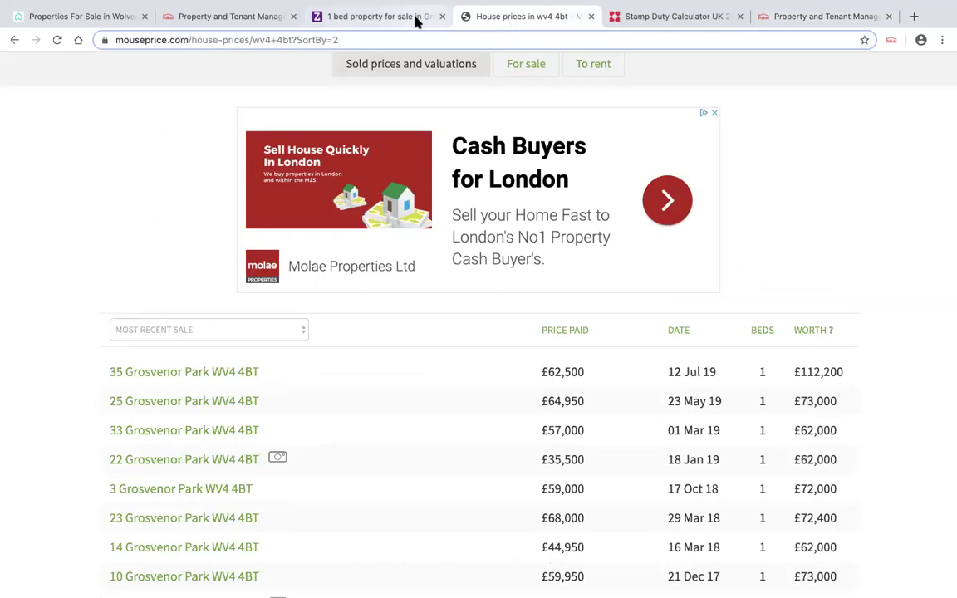
pyautogui.moveTo(263, 6)
pyautogui.click(252, 46)
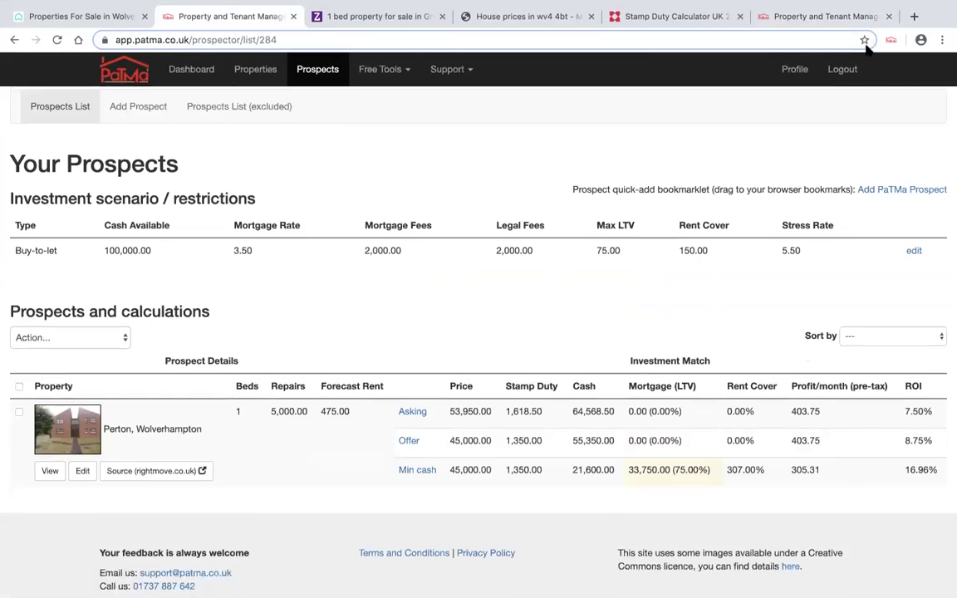
pyautogui.click(863, 40)
pyautogui.click(293, 16)
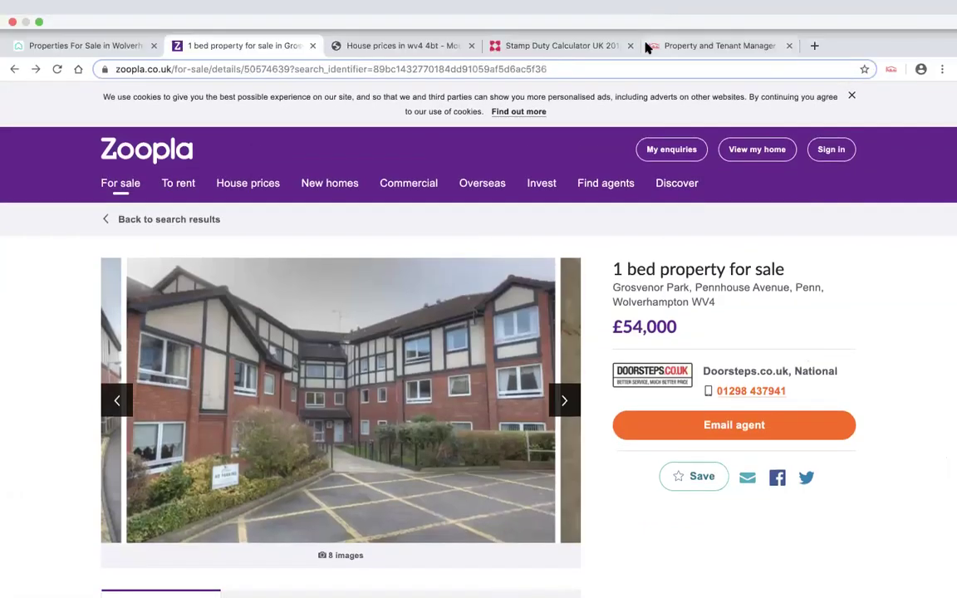
pyautogui.click(647, 46)
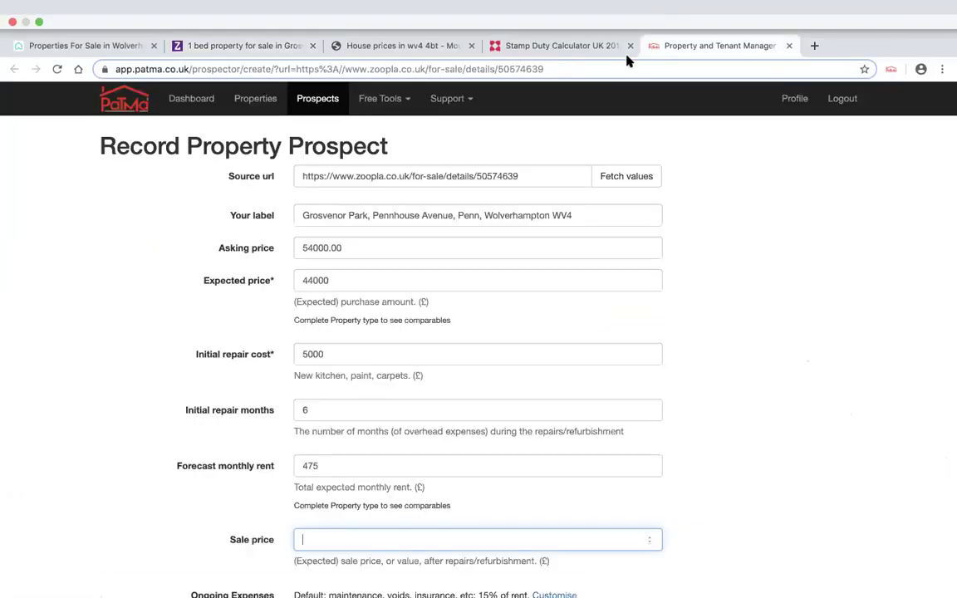
# - Enter an 85000 sale price and scroll down to Create Prospect
pyautogui.scroll(-3, 334, 514)
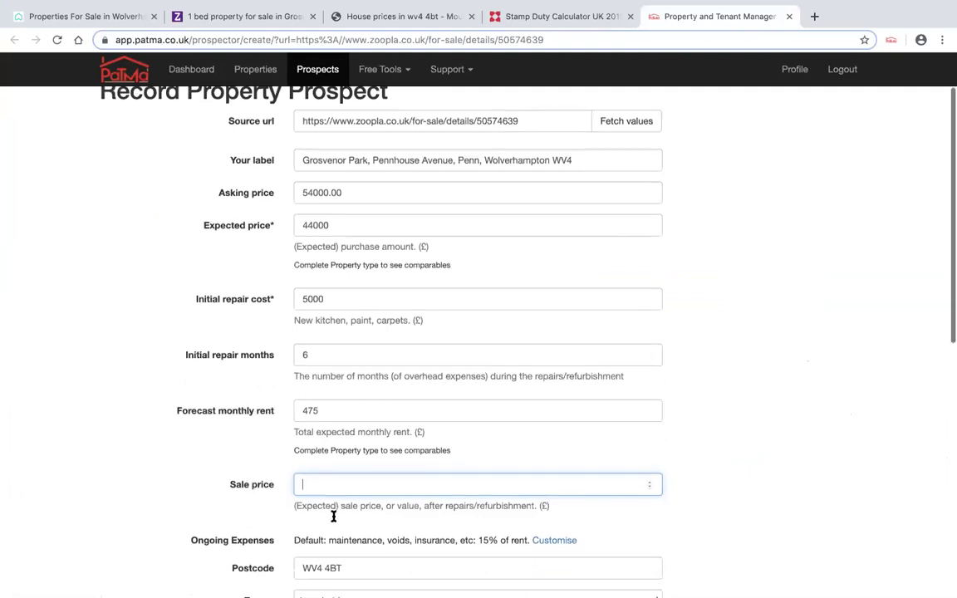
pyautogui.write('85')
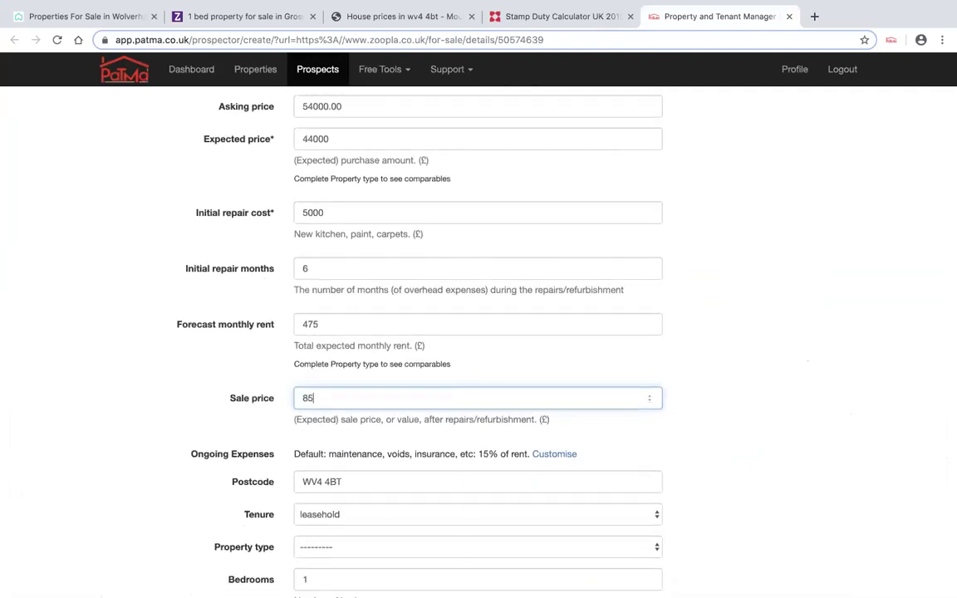
pyautogui.scroll(-5, 401, 475)
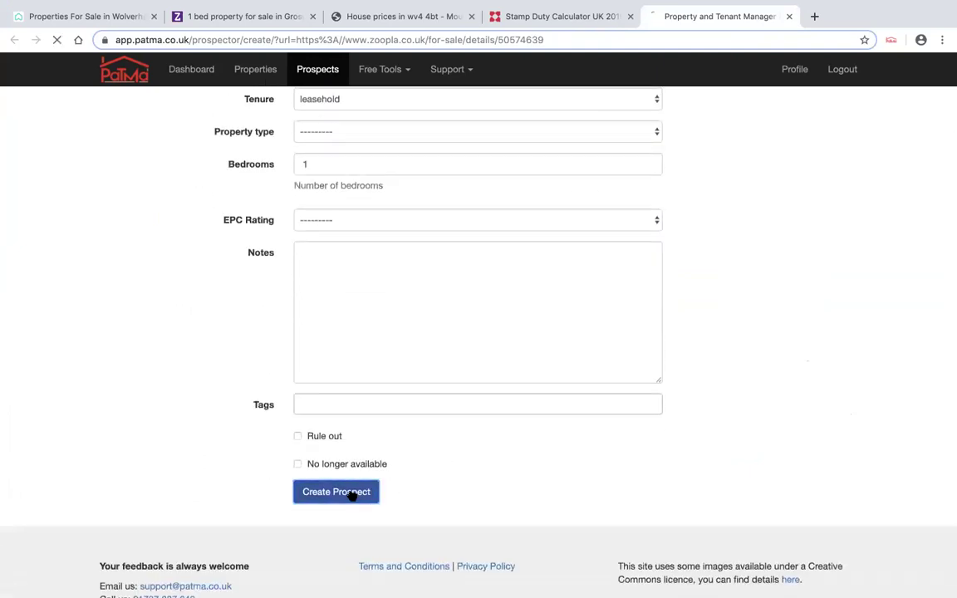
# - Create the prospect and review its Prospect Report calculations, including the 17.31% min-cash ROI
pyautogui.click(352, 493)
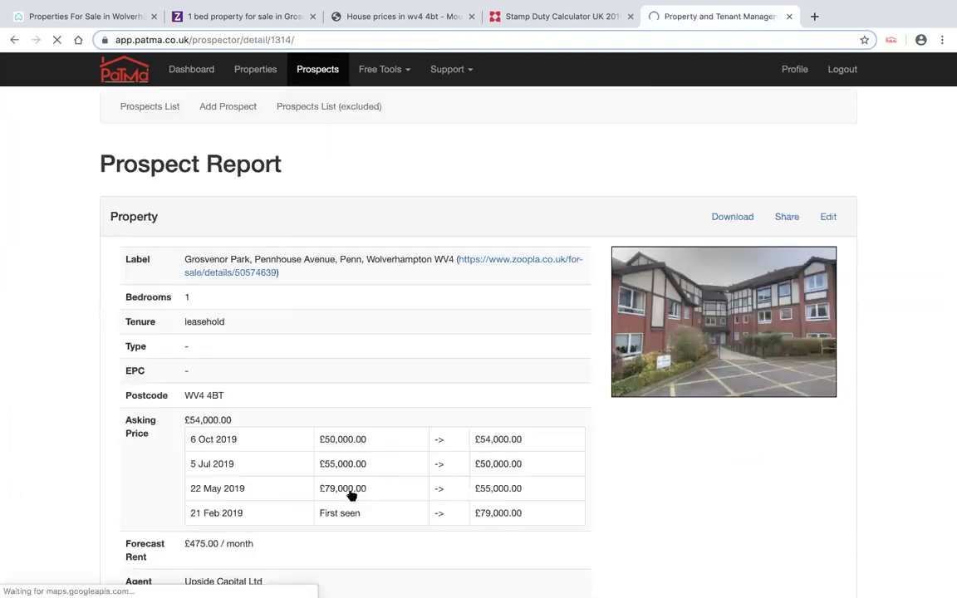
pyautogui.scroll(-2, 365, 377)
pyautogui.scroll(-5, 365, 376)
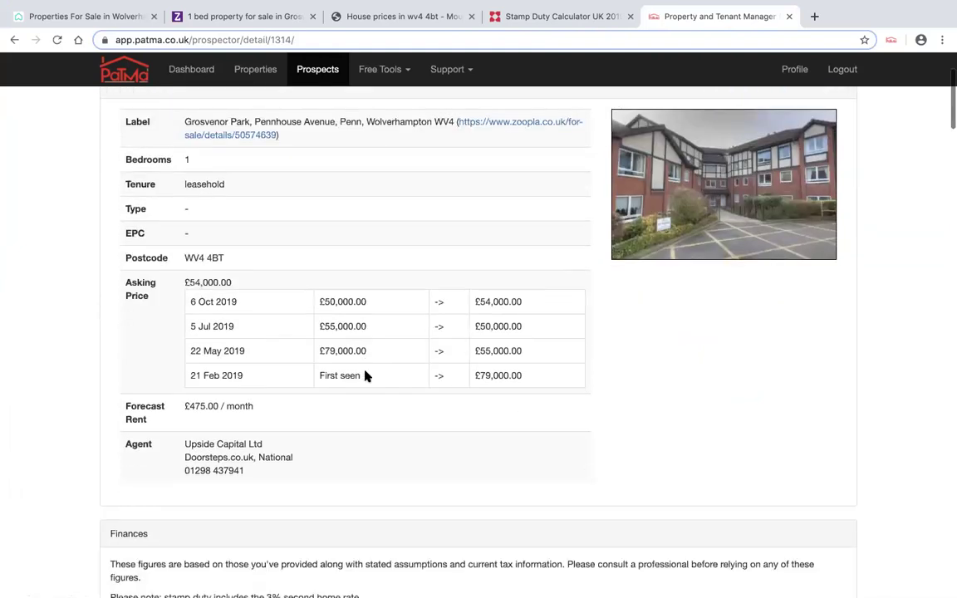
pyautogui.scroll(-2, 365, 376)
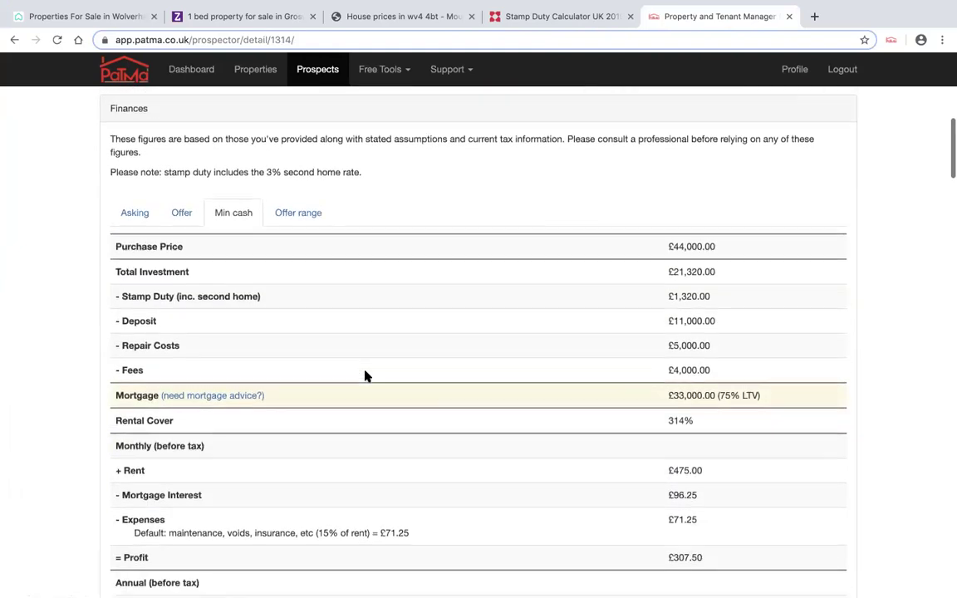
pyautogui.scroll(-1, 365, 376)
pyautogui.scroll(1, 365, 376)
pyautogui.scroll(-1, 365, 376)
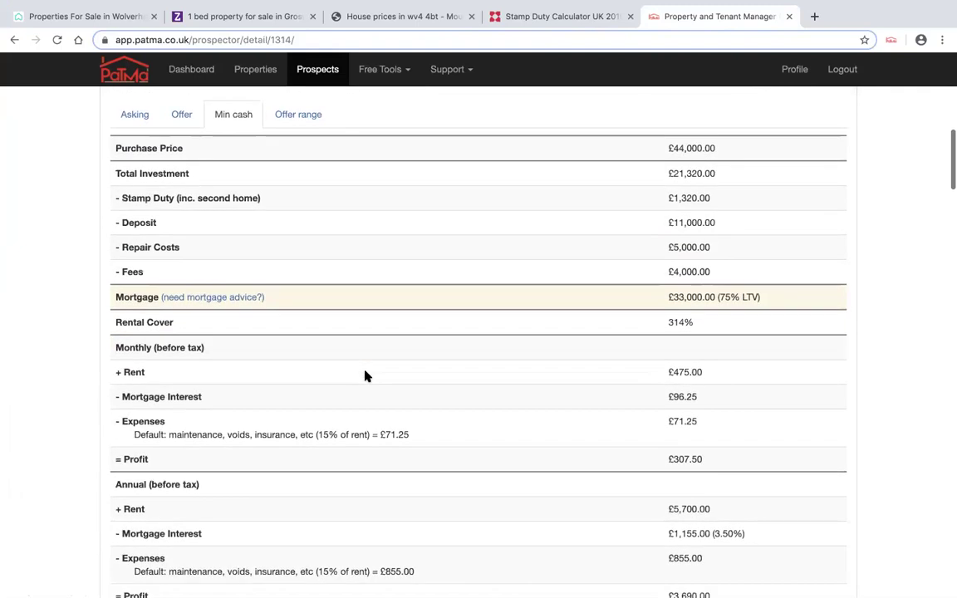
pyautogui.scroll(-2, 366, 376)
pyautogui.scroll(2, 366, 376)
pyautogui.scroll(-3, 365, 376)
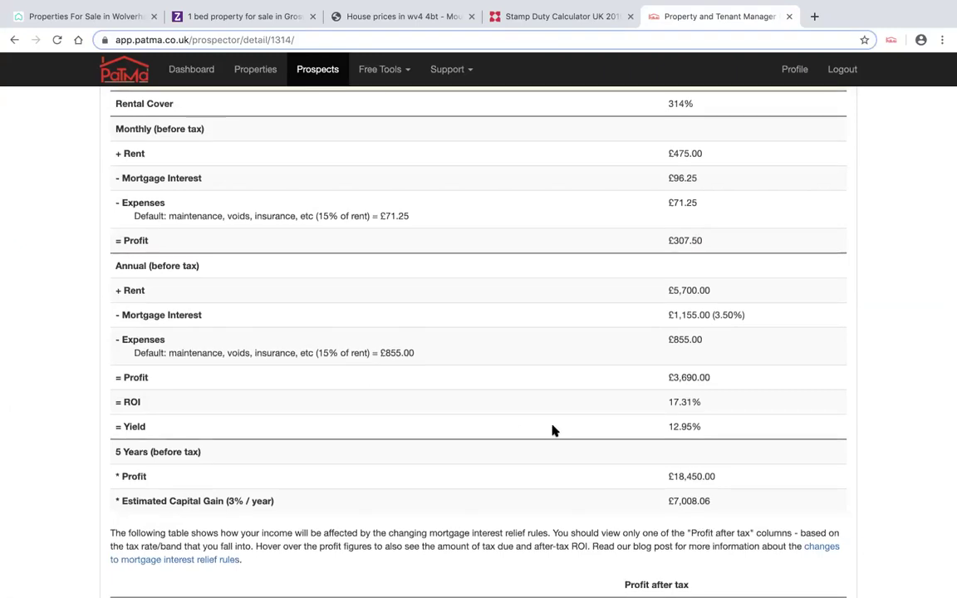
pyautogui.scroll(-3, 702, 399)
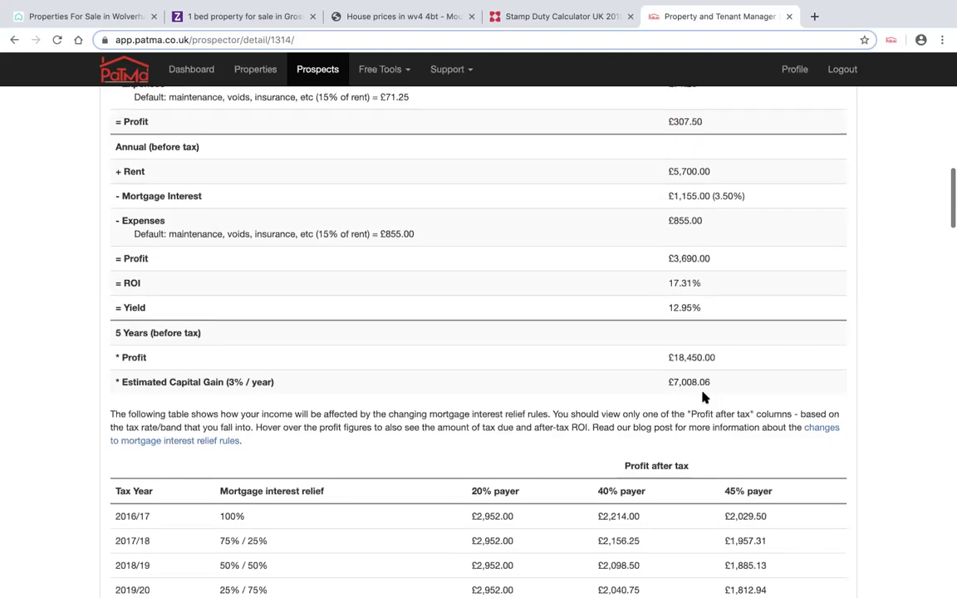
pyautogui.scroll(-2, 703, 398)
pyautogui.scroll(10, 702, 397)
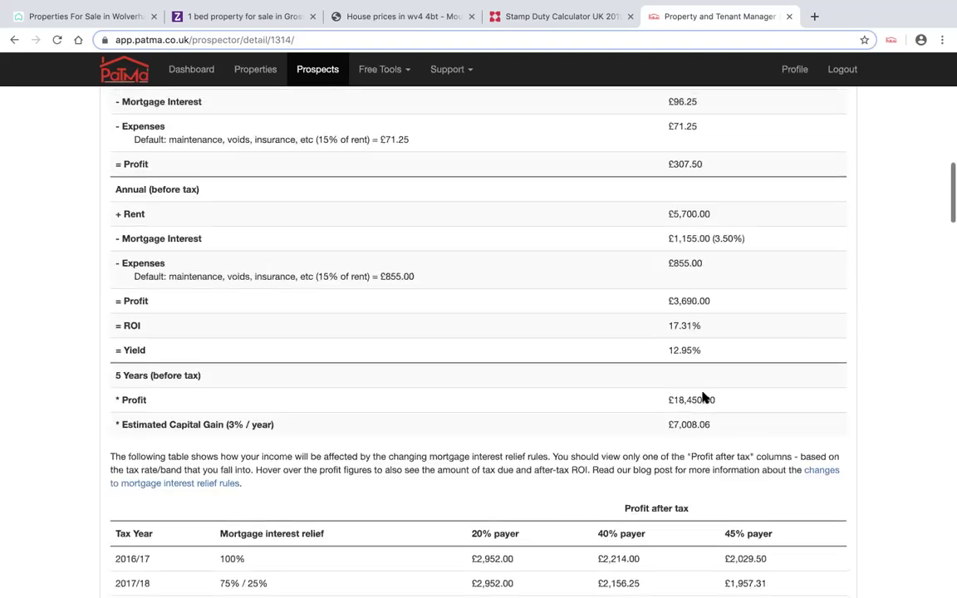
pyautogui.scroll(-20, 702, 397)
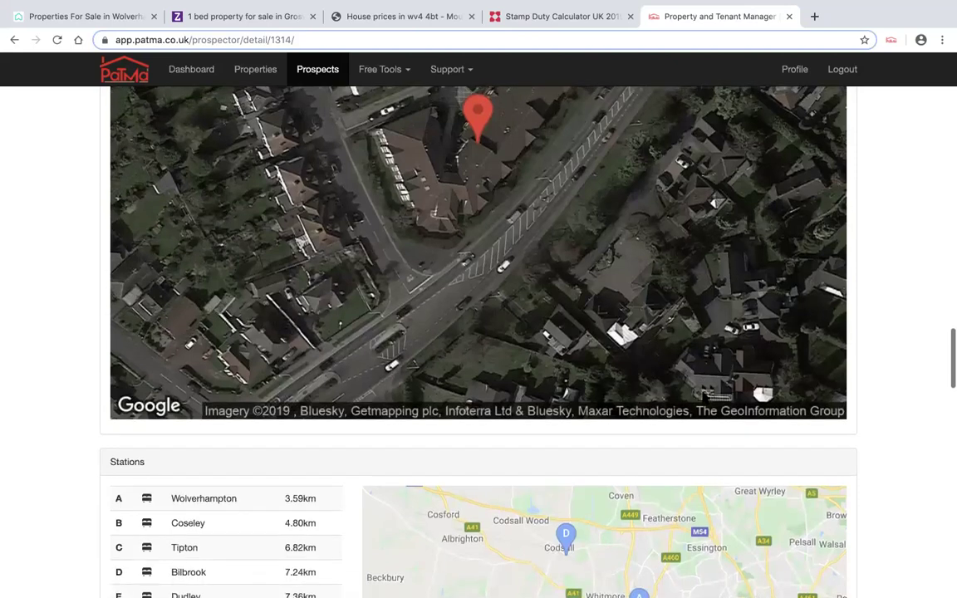
pyautogui.scroll(1, 701, 397)
pyautogui.scroll(-5, 702, 397)
pyautogui.scroll(-6, 702, 397)
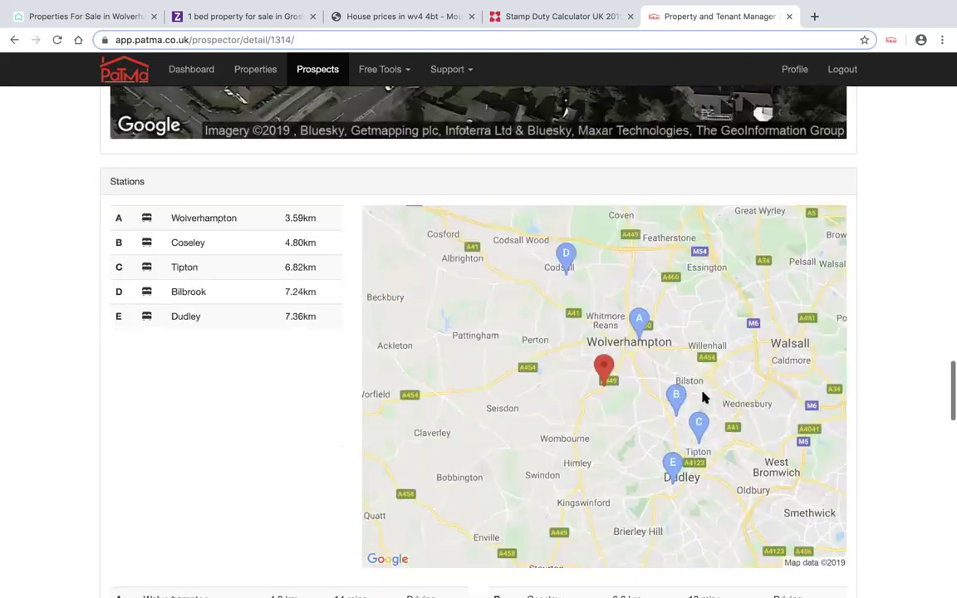
pyautogui.scroll(-8, 702, 397)
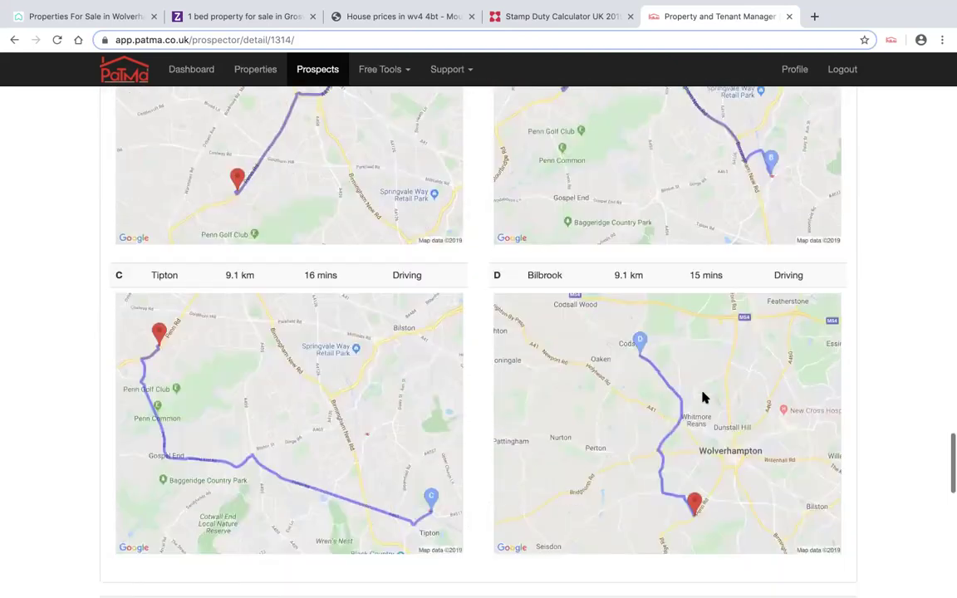
pyautogui.scroll(-7, 702, 396)
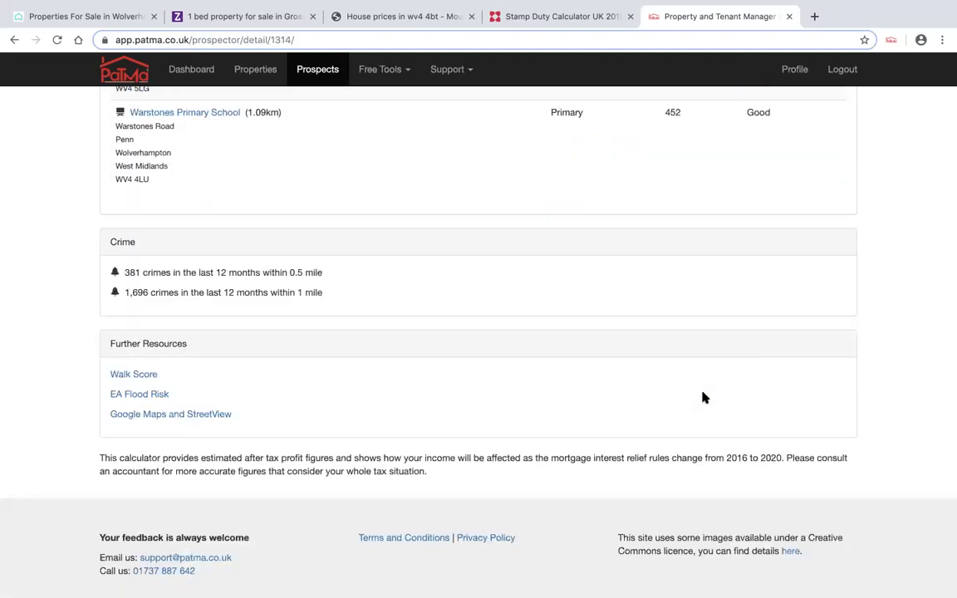
pyautogui.scroll(-1, 702, 397)
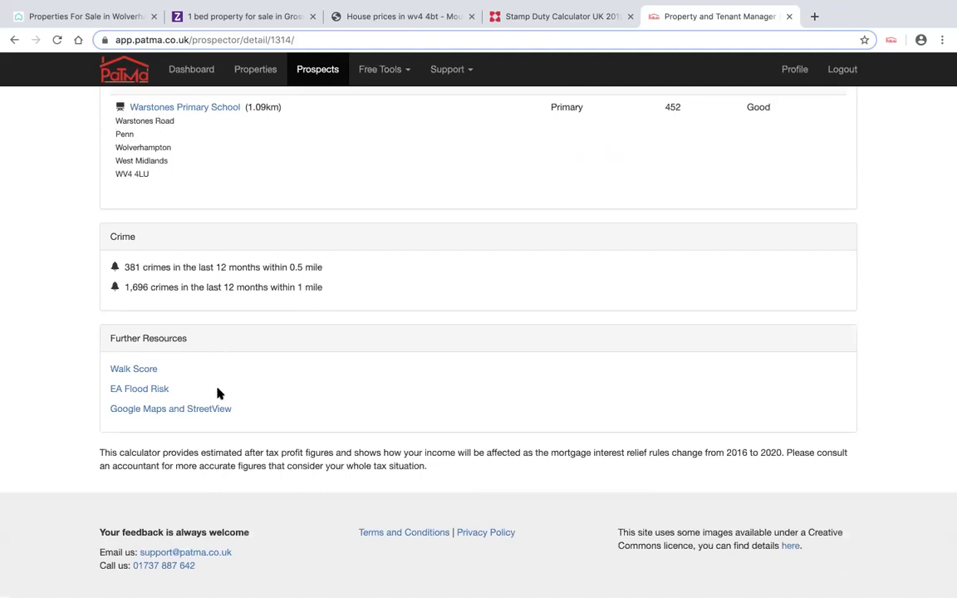
pyautogui.scroll(15, 239, 368)
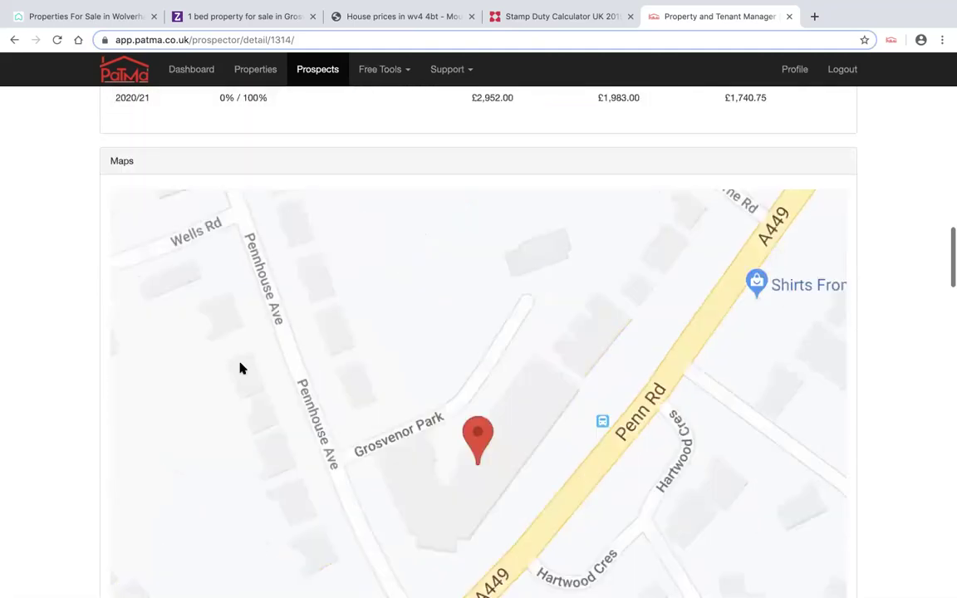
pyautogui.scroll(15, 239, 367)
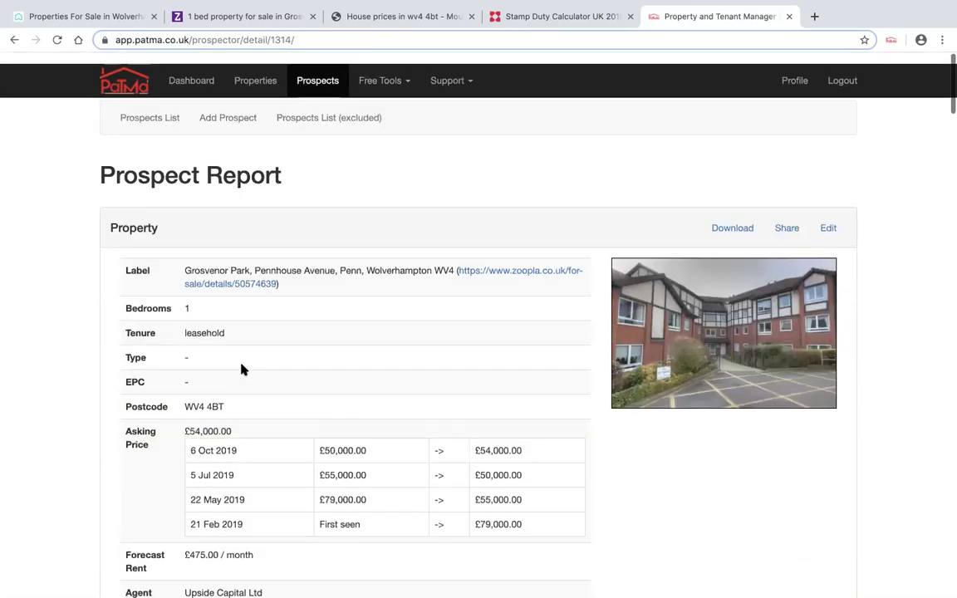
# - Check the new prospect under Your Prospects, then return to the Rightmove search
pyautogui.click(169, 106)
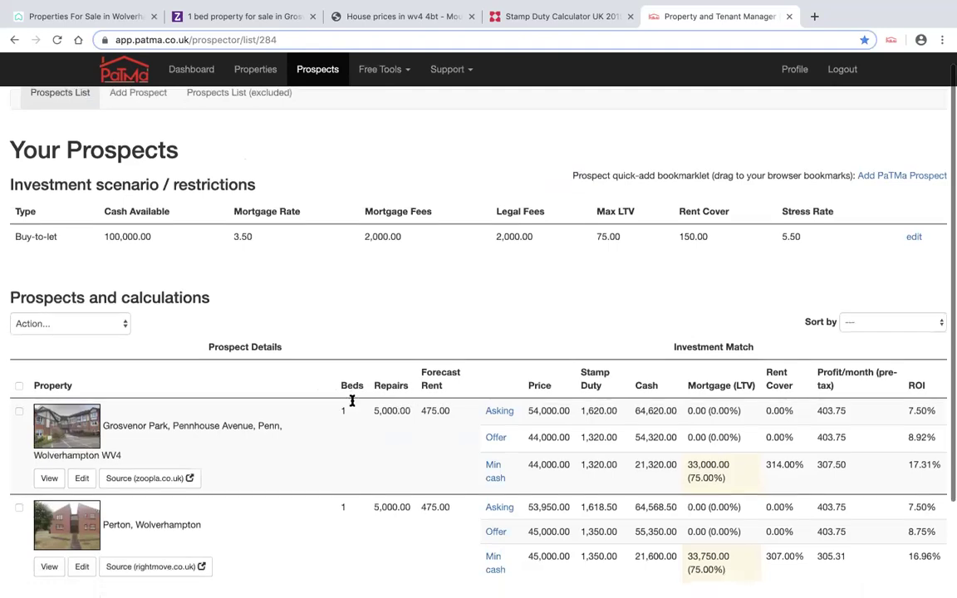
pyautogui.scroll(-2, 352, 401)
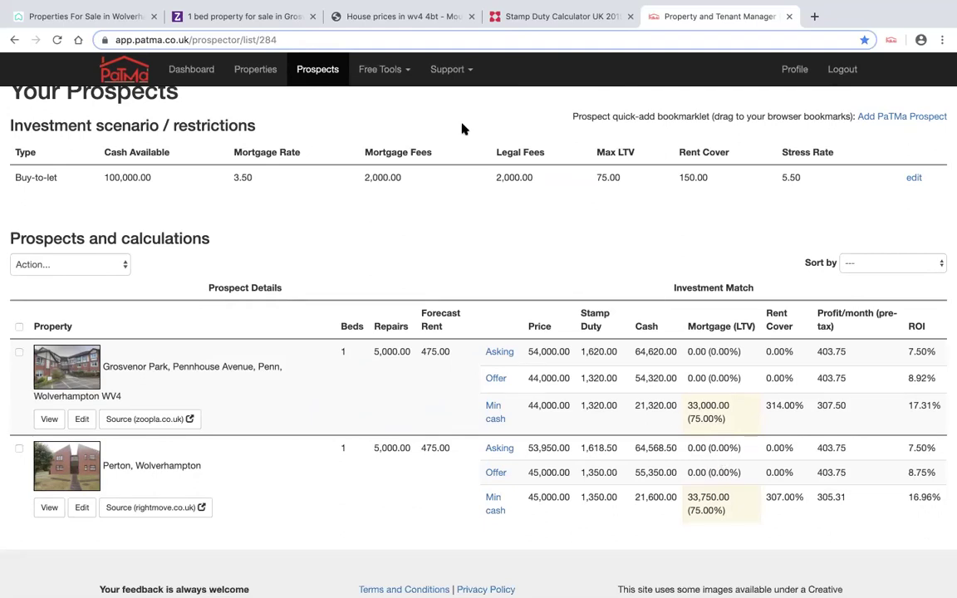
pyautogui.click(110, 17)
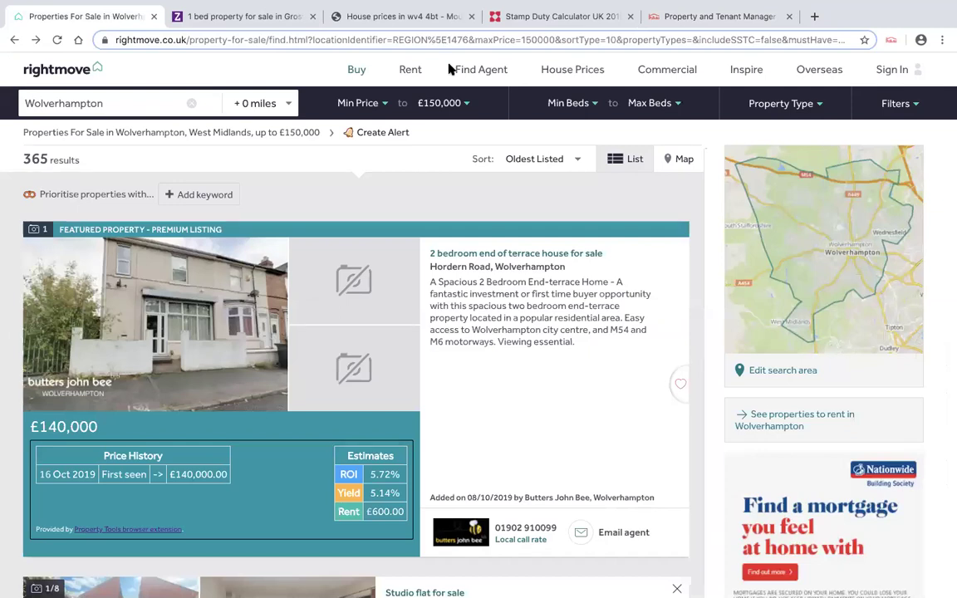
# - Search Rightmove's sold house prices for postcode WV4 4BT
pyautogui.moveTo(575, 75)
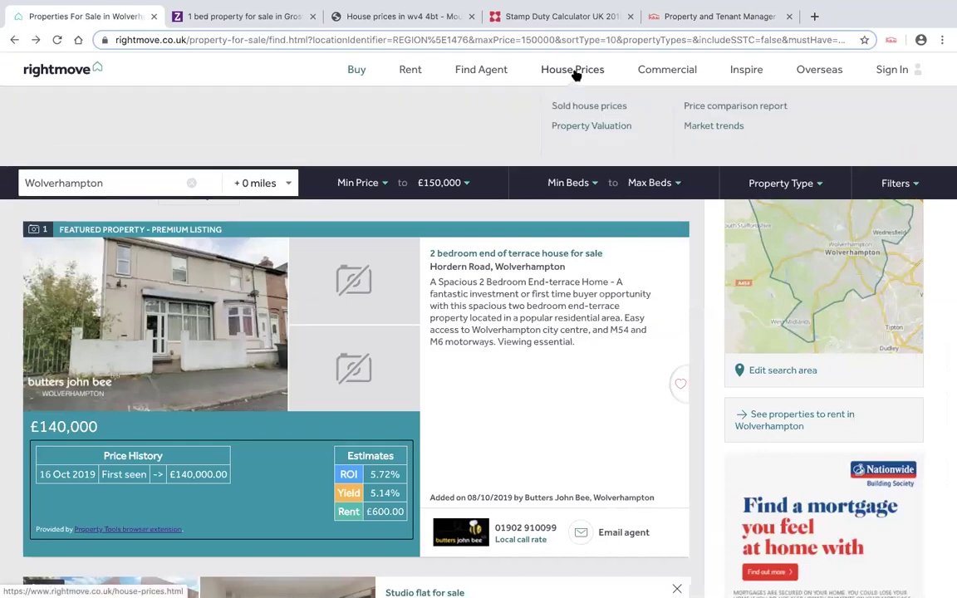
pyautogui.click(588, 106)
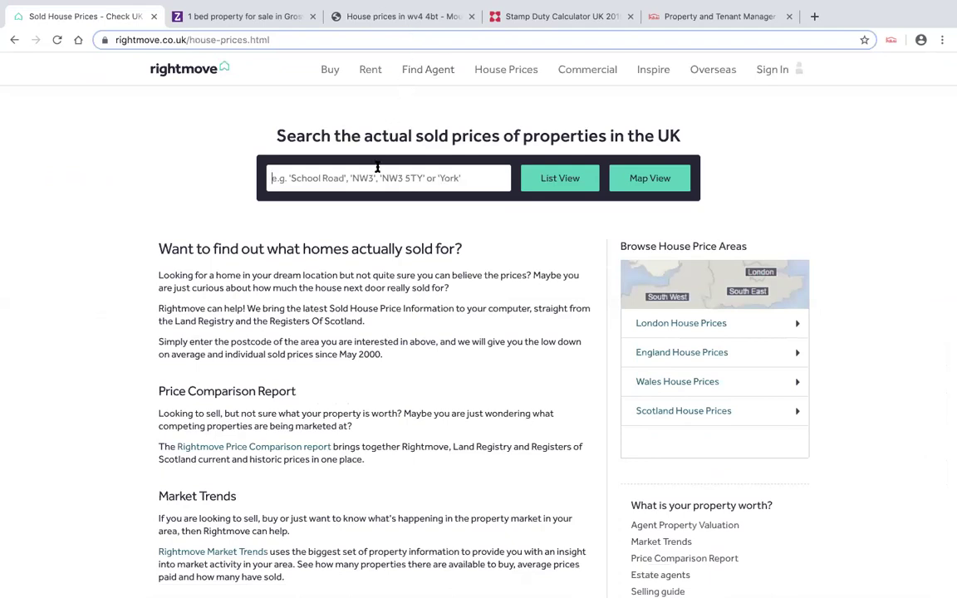
pyautogui.write('WV4 4BT')
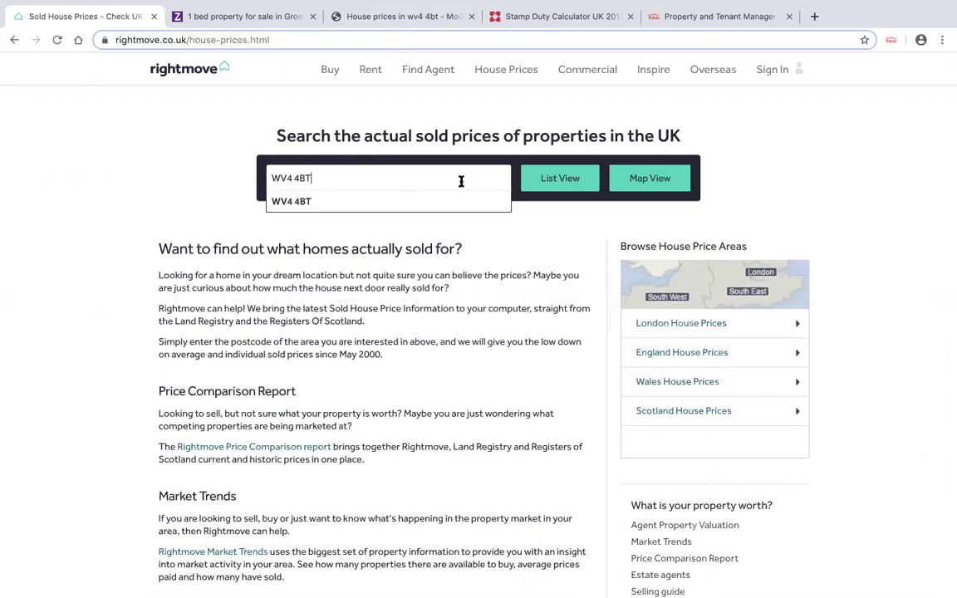
pyautogui.click(442, 202)
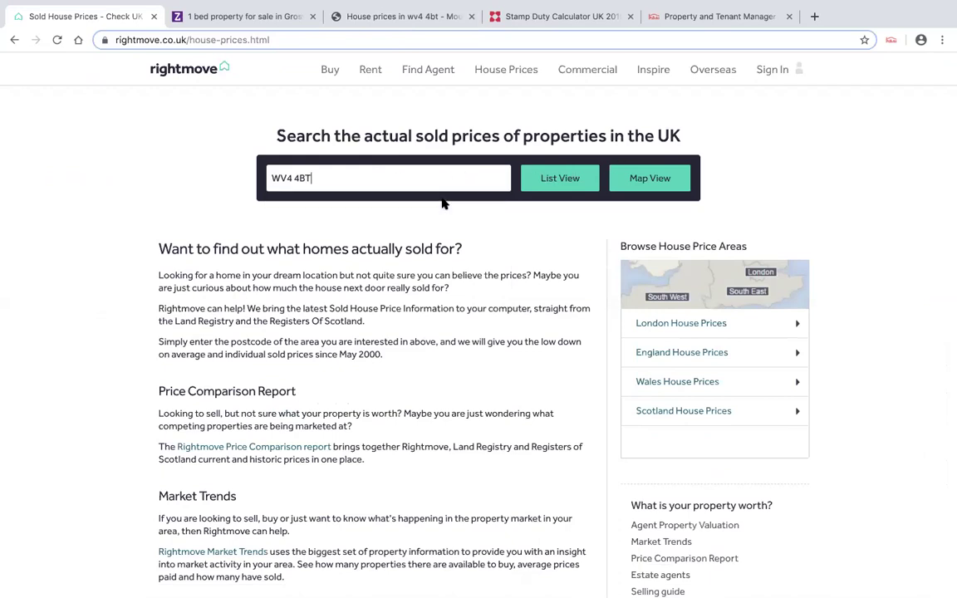
pyautogui.click(560, 178)
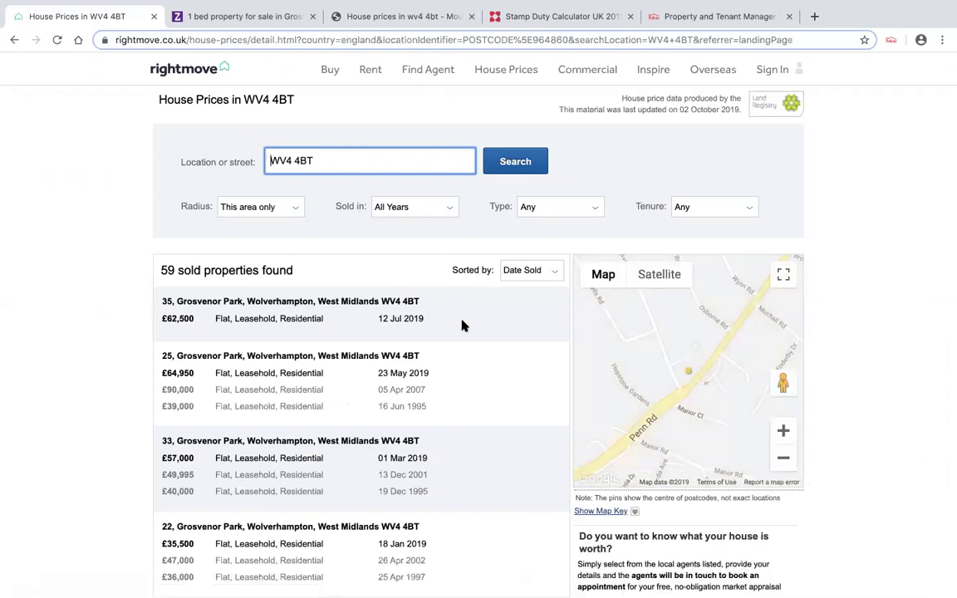
pyautogui.scroll(-1, 462, 324)
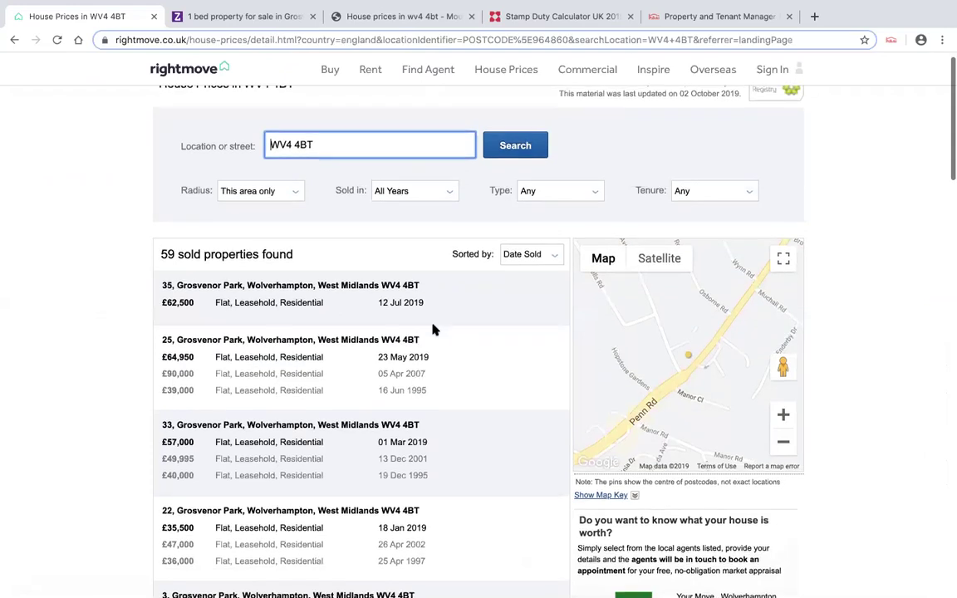
pyautogui.scroll(-5, 389, 334)
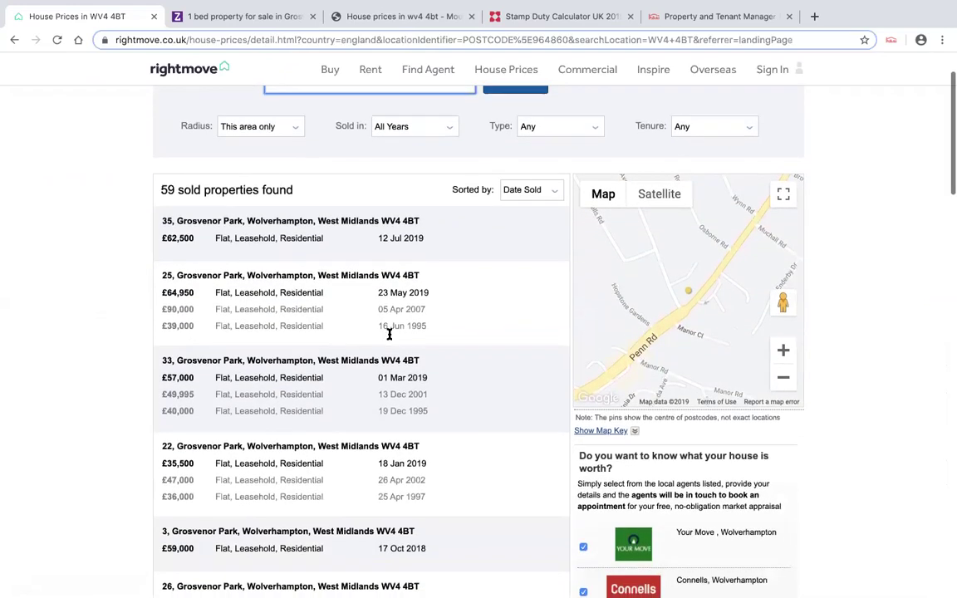
pyautogui.scroll(-3, 388, 337)
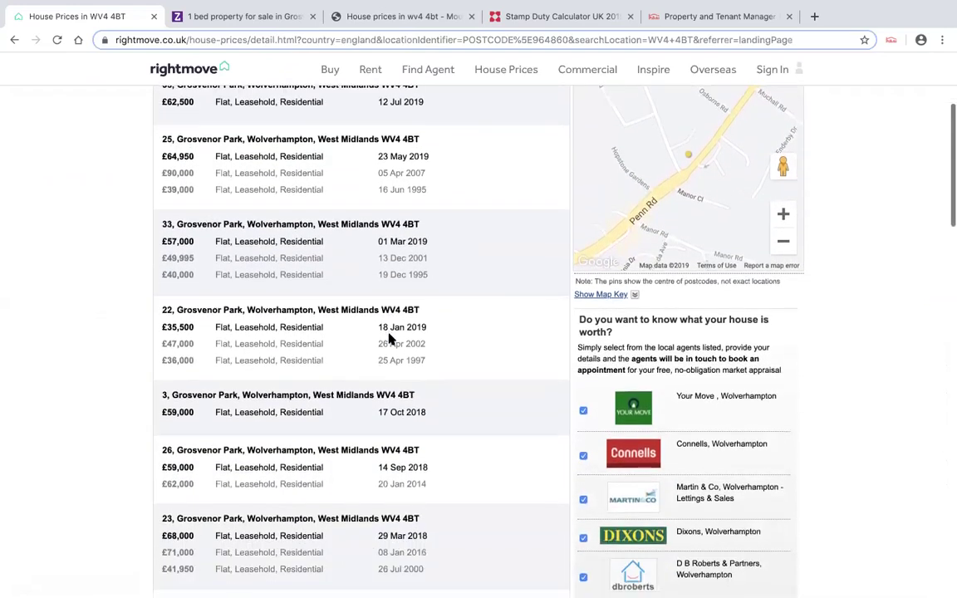
pyautogui.scroll(-3, 384, 235)
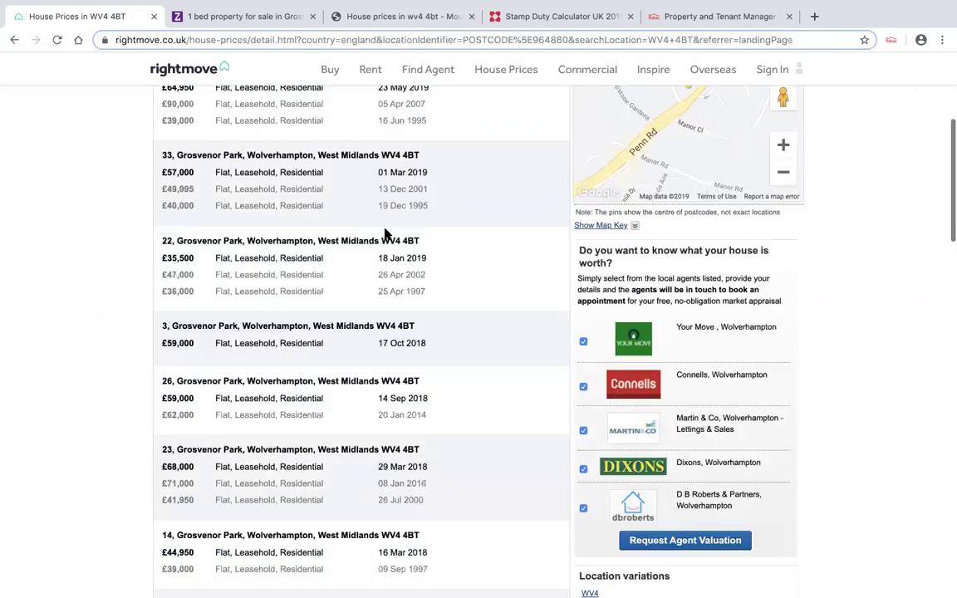
pyautogui.scroll(-1, 384, 235)
pyautogui.scroll(-5, 385, 235)
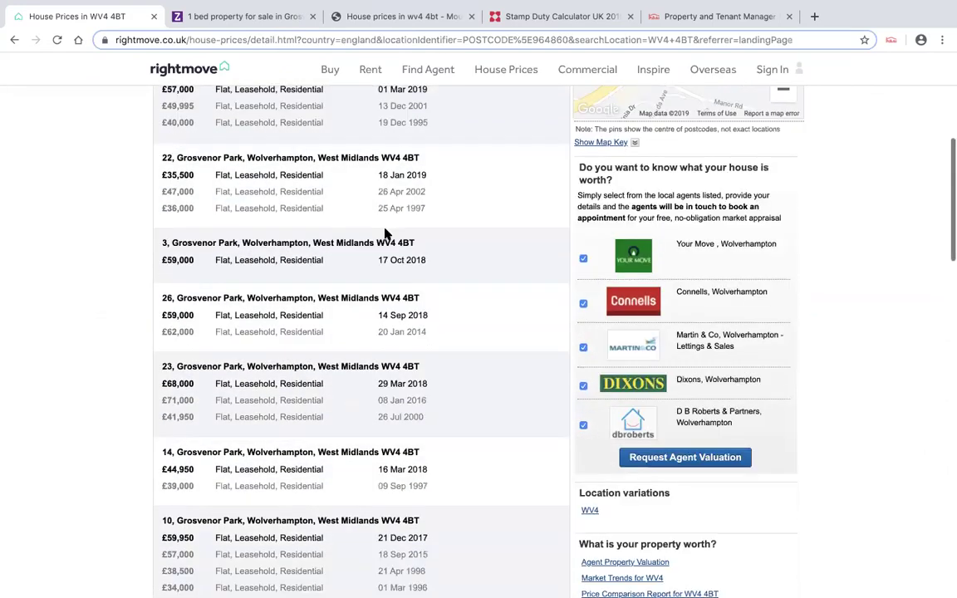
pyautogui.scroll(15, 444, 235)
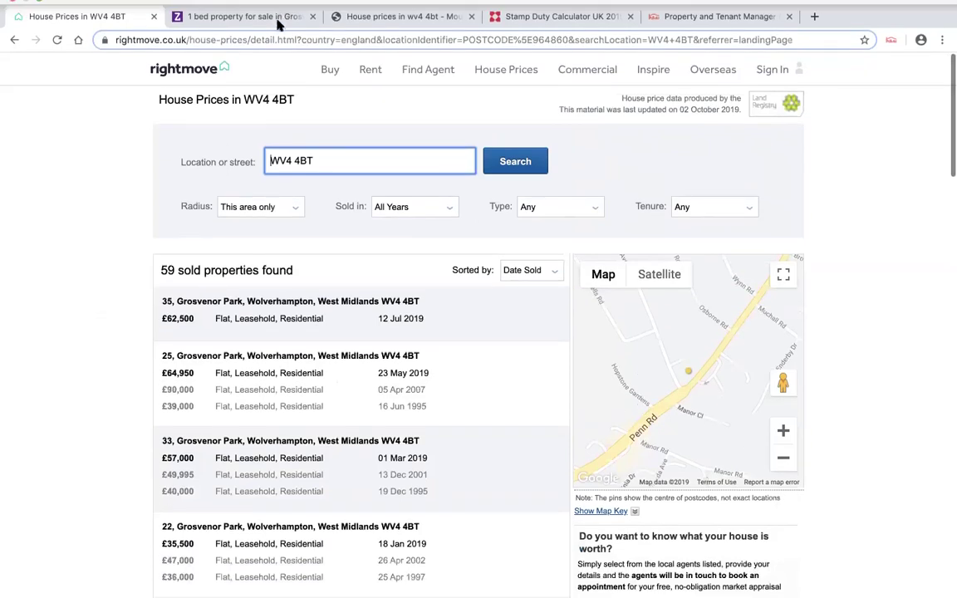
# - Open Zoopla's Grosvenor Park house prices and scroll to the table of last sale prices and estimates
pyautogui.click(253, 16)
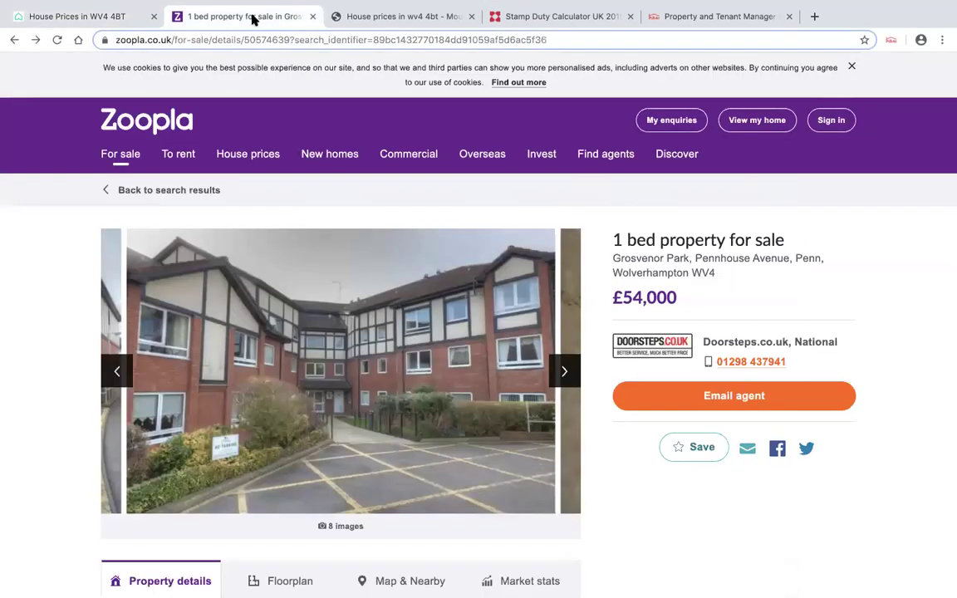
pyautogui.click(277, 154)
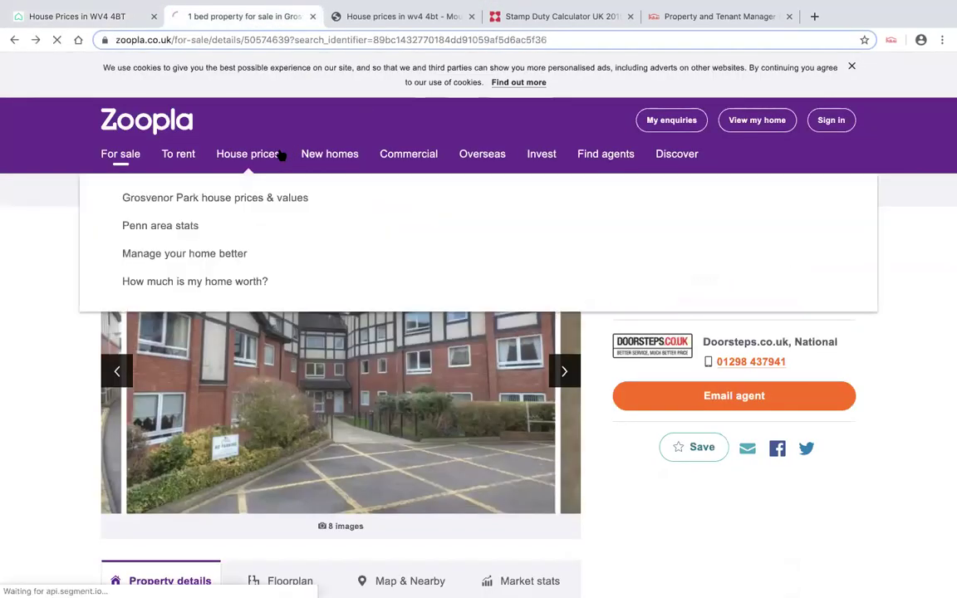
pyautogui.scroll(-5, 382, 258)
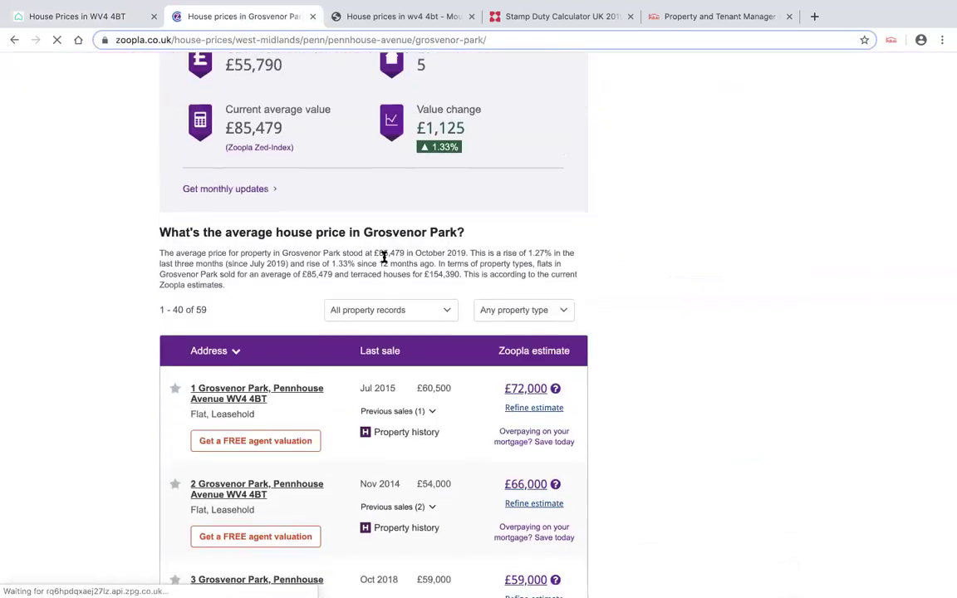
pyautogui.scroll(-1, 384, 260)
pyautogui.scroll(-1, 385, 262)
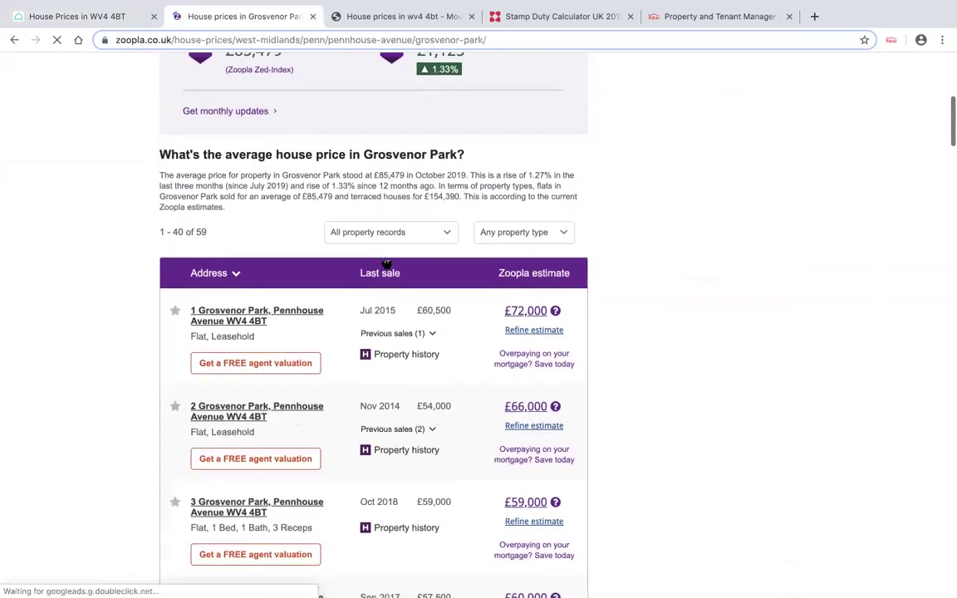
pyautogui.scroll(-1, 386, 263)
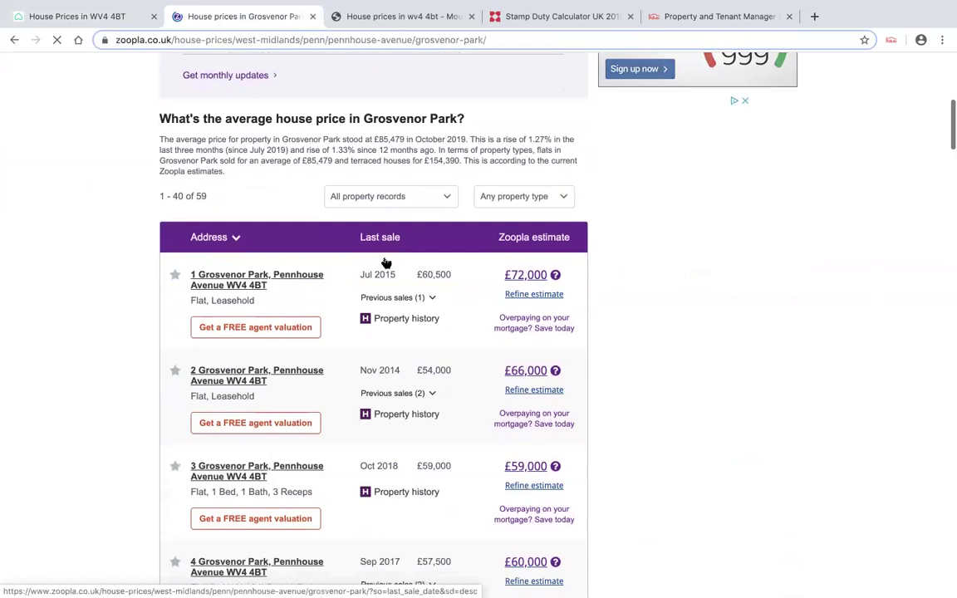
pyautogui.scroll(-3, 349, 374)
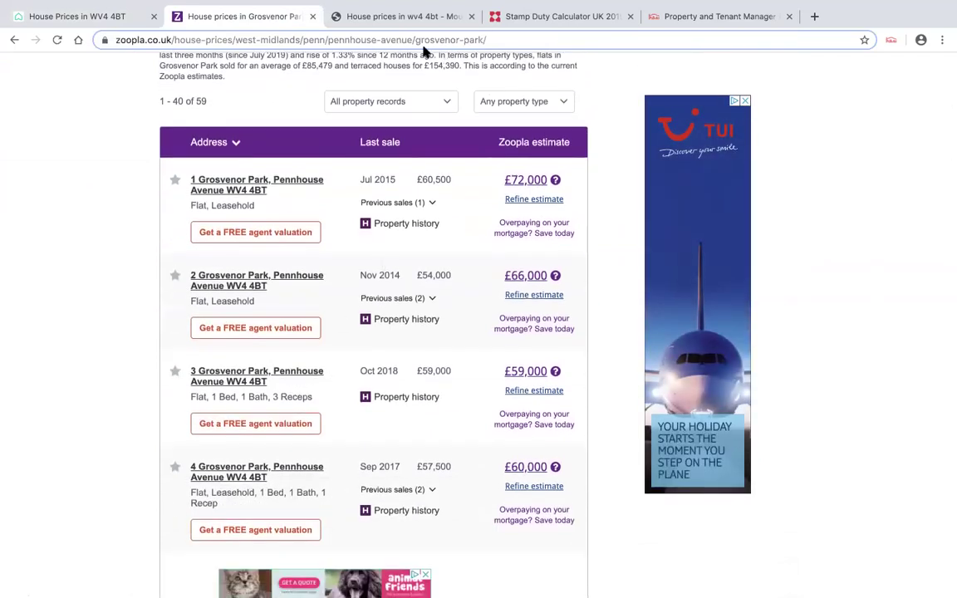
# - Bring up Mouseprice's WV4 4BT sold prices and scan price paid, dates and estimated worth
pyautogui.click(400, 17)
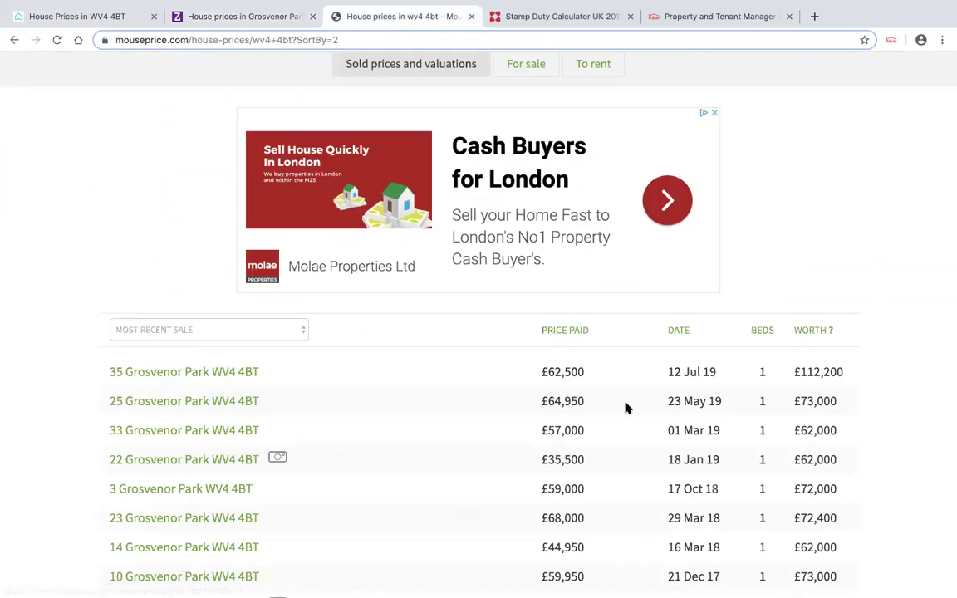
pyautogui.scroll(-2, 625, 406)
pyautogui.scroll(-5, 625, 406)
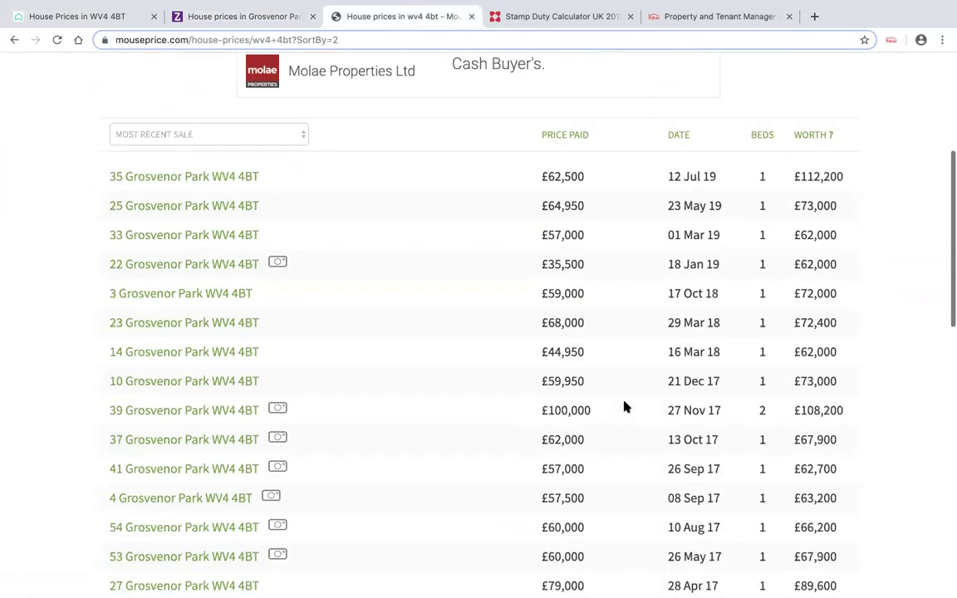
pyautogui.scroll(8, 625, 406)
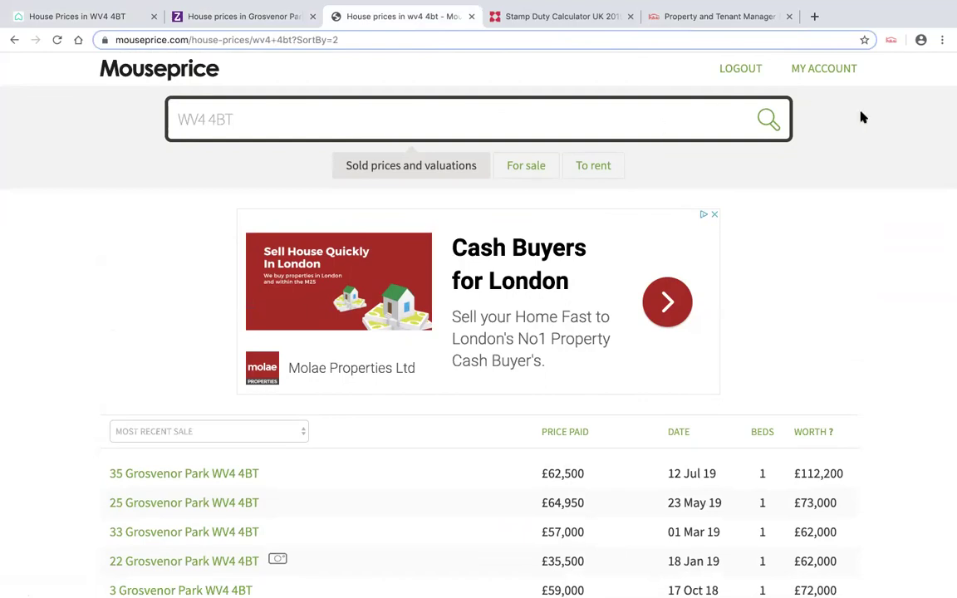
pyautogui.moveTo(722, 7)
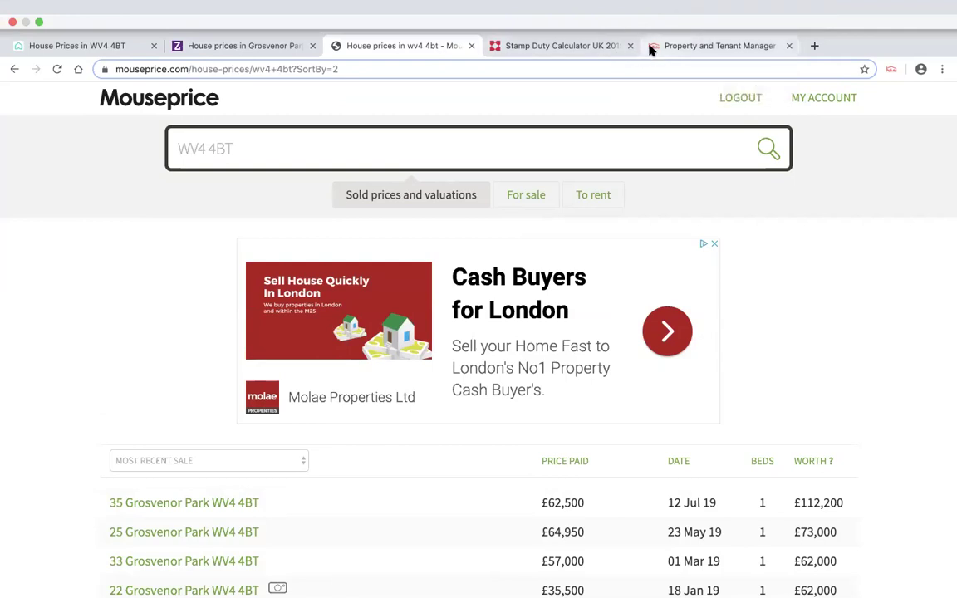
# - Return to the PaTMa prospects and browse the Dashboard and Properties pages
pyautogui.click(650, 50)
pyautogui.scroll(2, 474, 316)
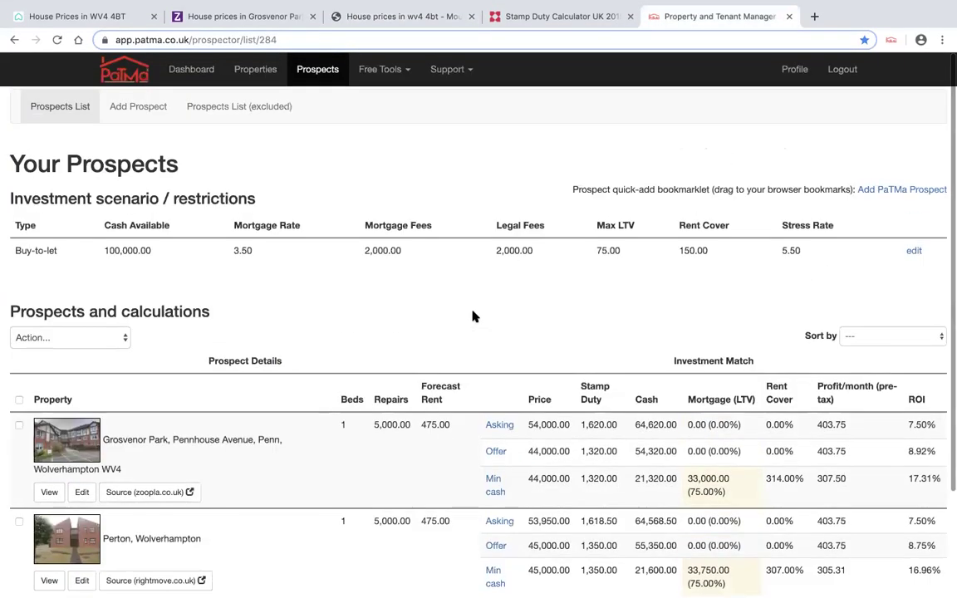
pyautogui.scroll(-1, 474, 316)
pyautogui.scroll(1, 472, 316)
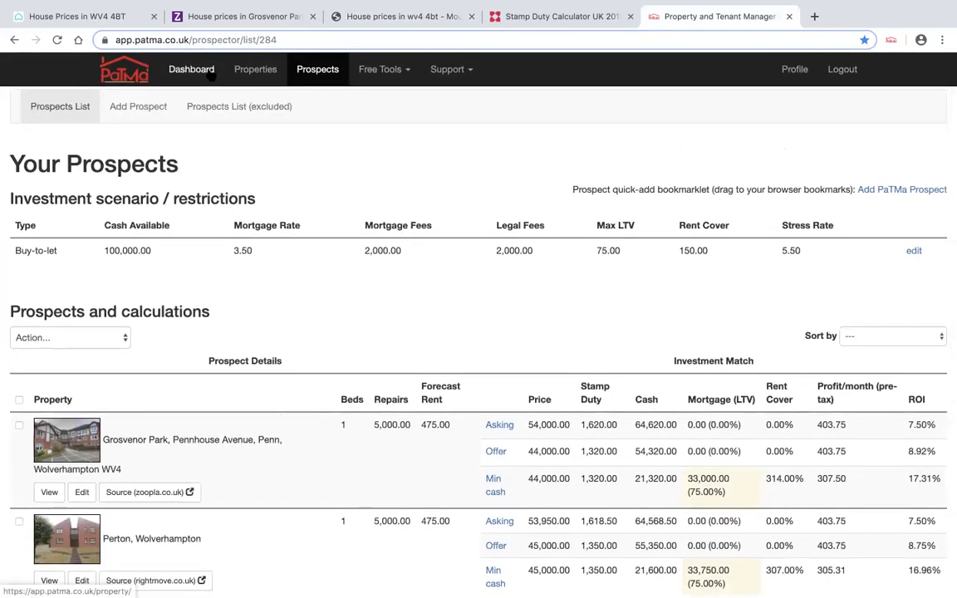
pyautogui.click(209, 73)
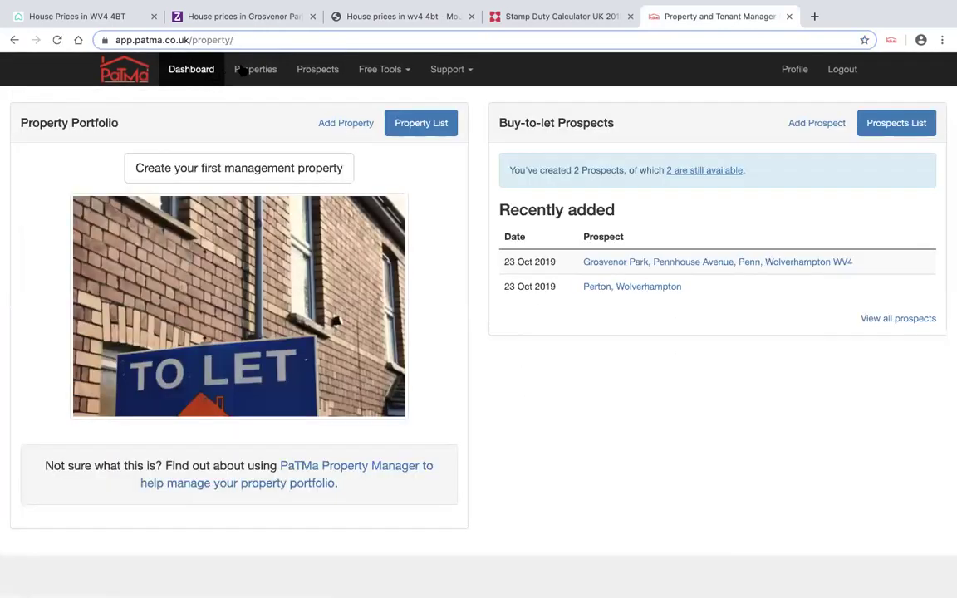
pyautogui.click(249, 73)
pyautogui.click(189, 70)
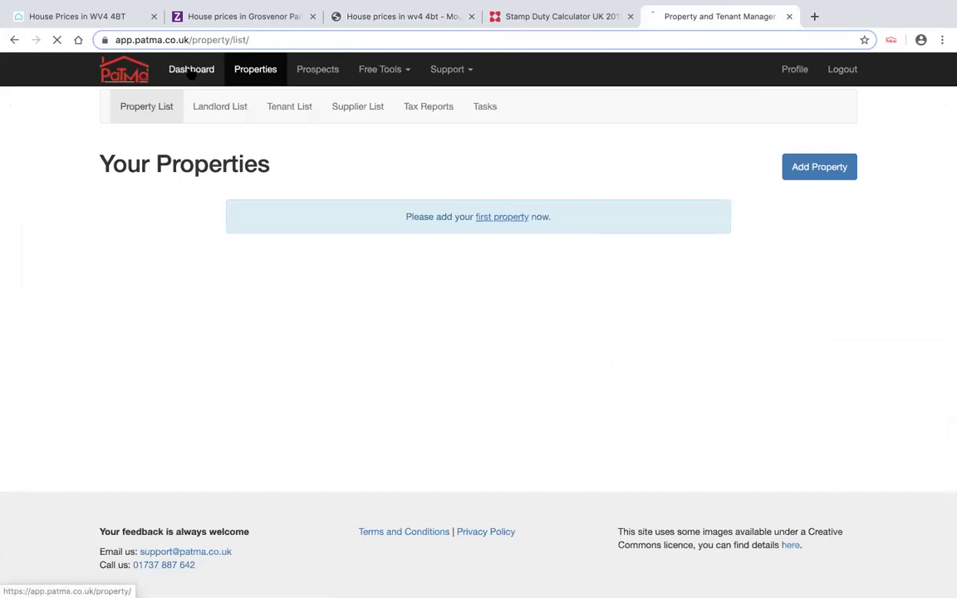
pyautogui.click(143, 75)
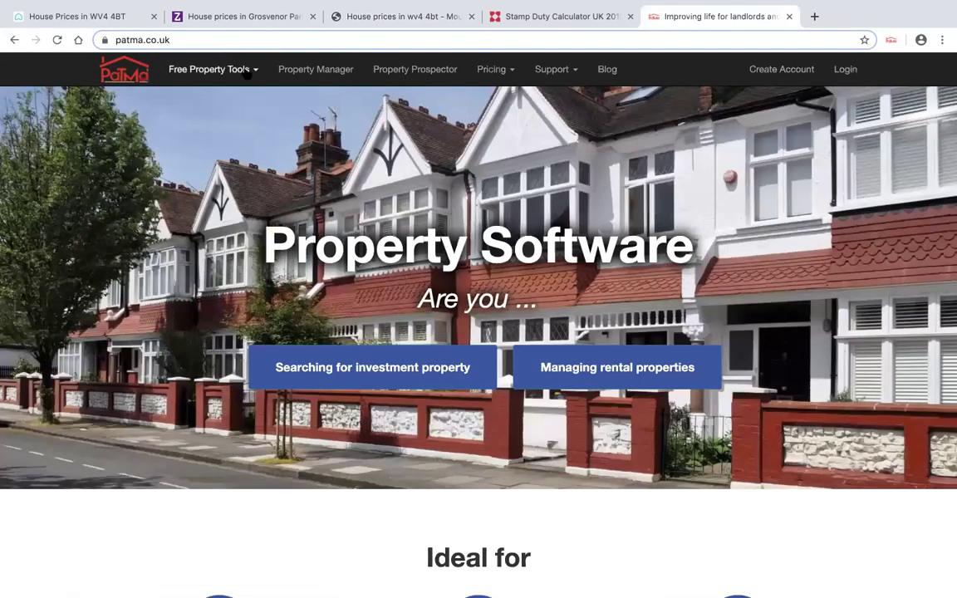
# - Look over PaTMa's Buy-to-Let Profit Calculator
pyautogui.moveTo(246, 70)
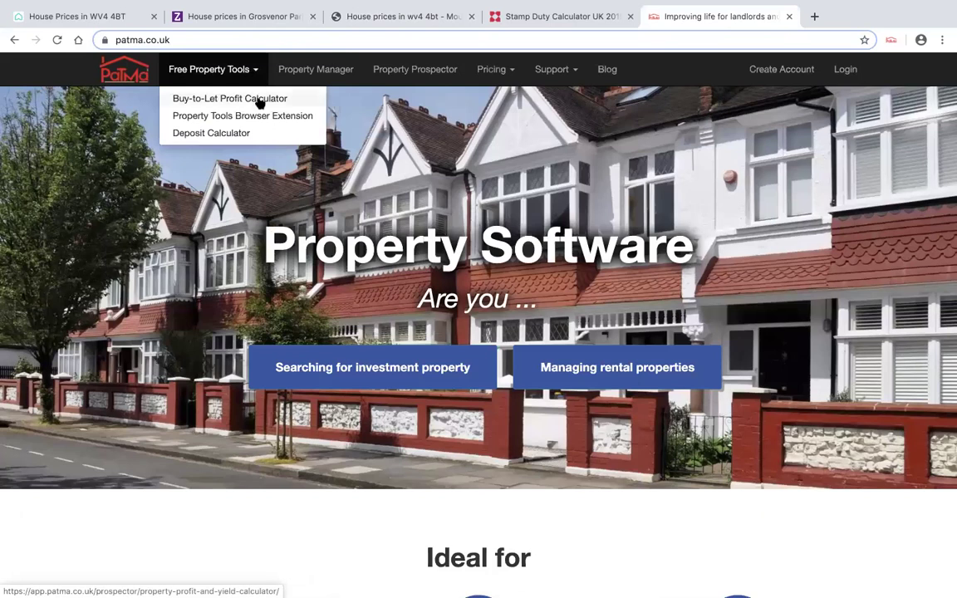
pyautogui.click(260, 98)
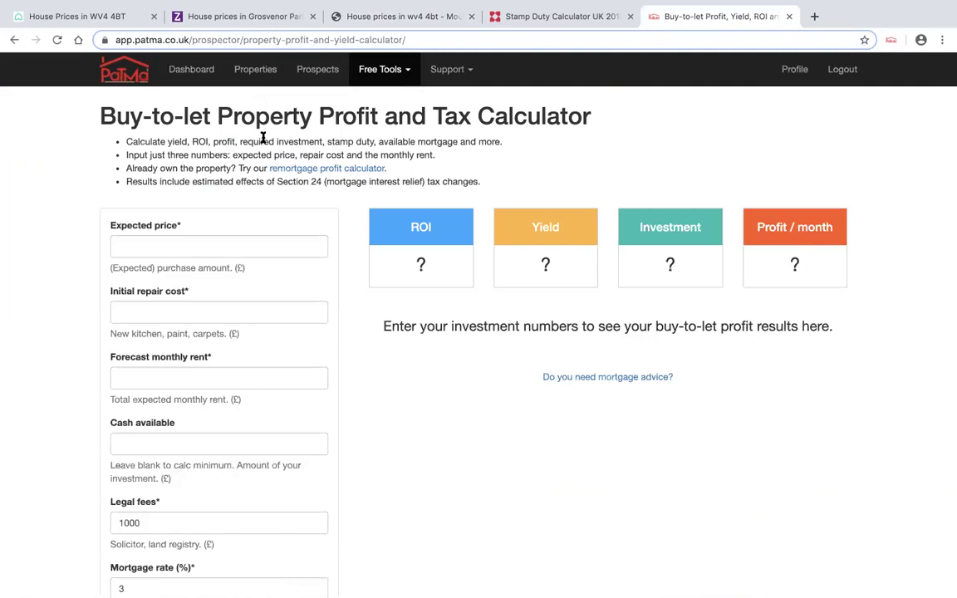
pyautogui.scroll(-4, 262, 137)
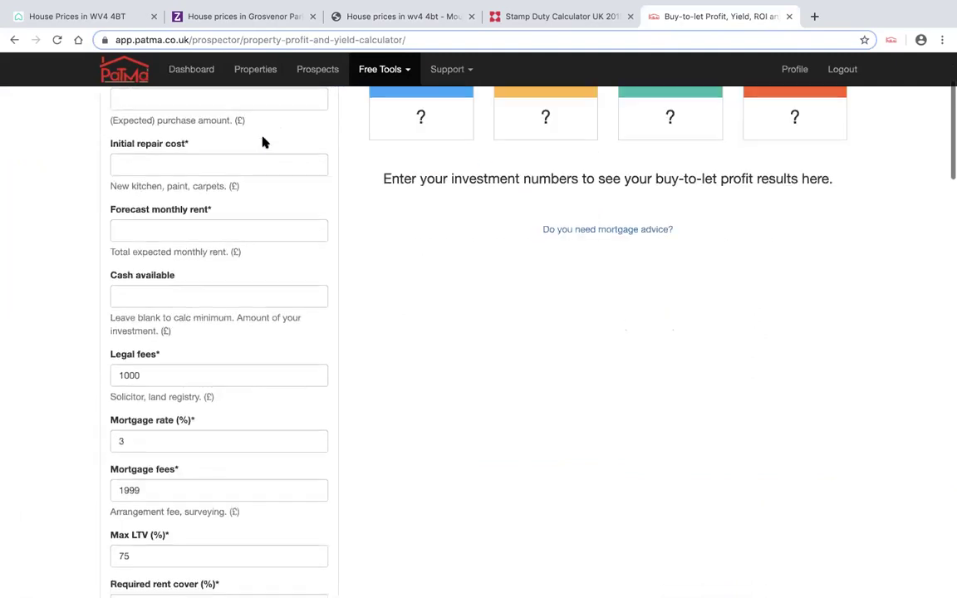
pyautogui.scroll(5, 262, 140)
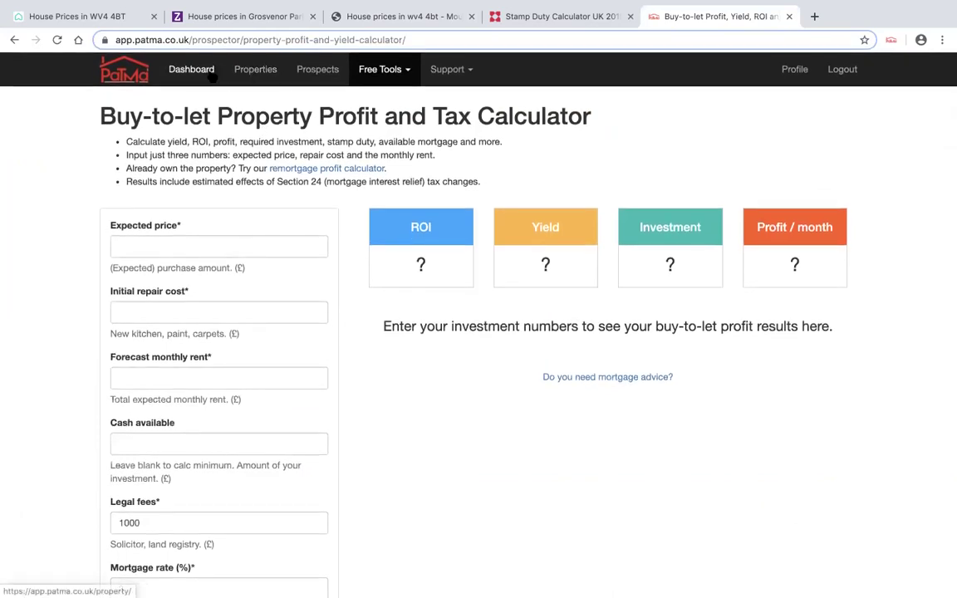
# - Revisit Dashboard and Properties, then open the Deposit Calculator from Free Property Tools
pyautogui.click(196, 70)
pyautogui.click(252, 73)
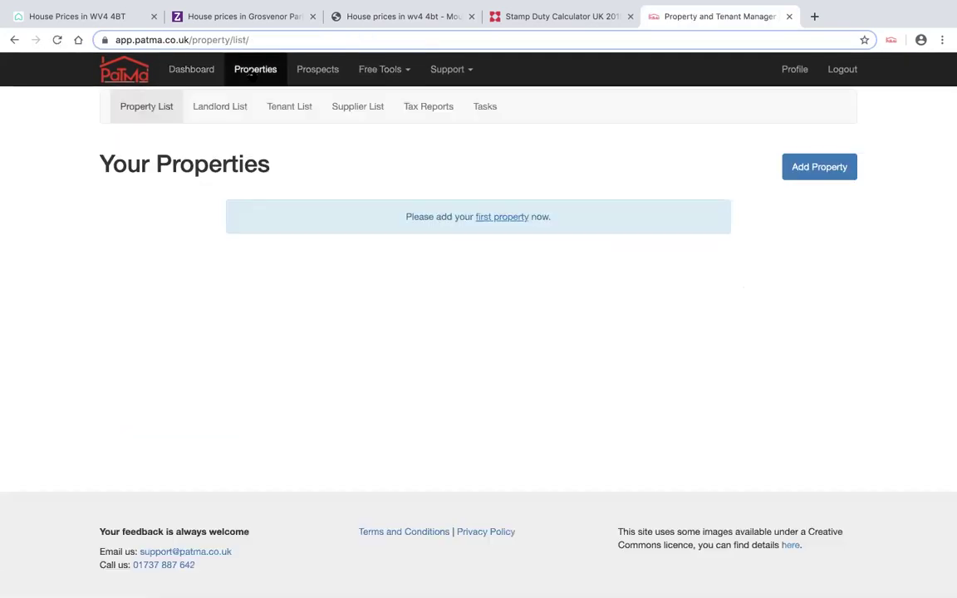
pyautogui.click(133, 68)
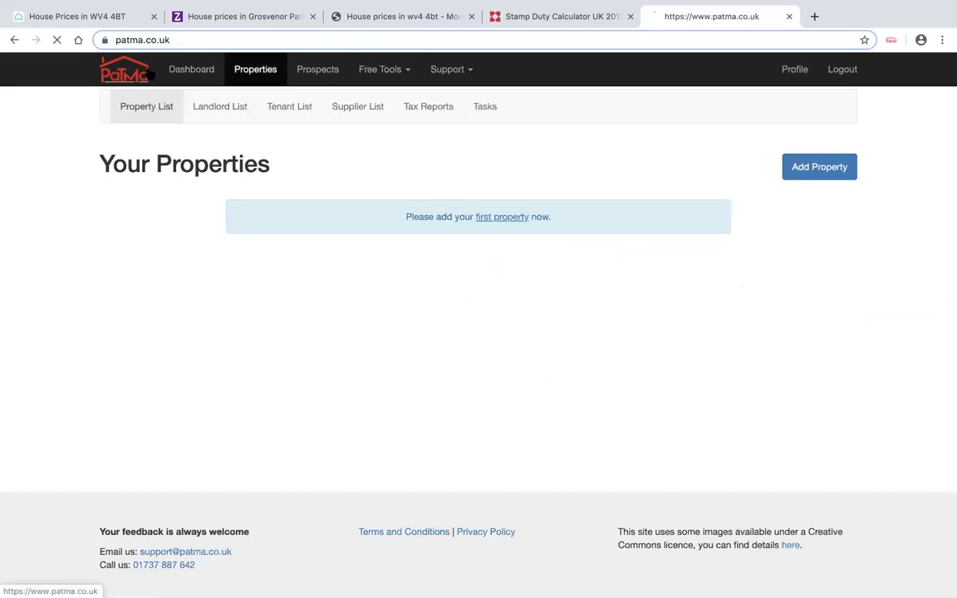
pyautogui.click(225, 68)
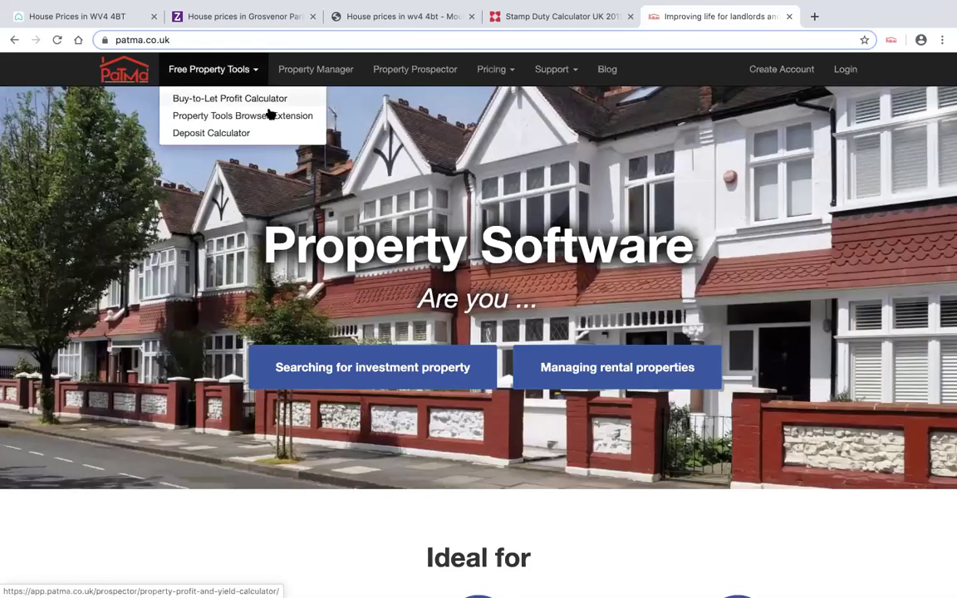
pyautogui.click(217, 133)
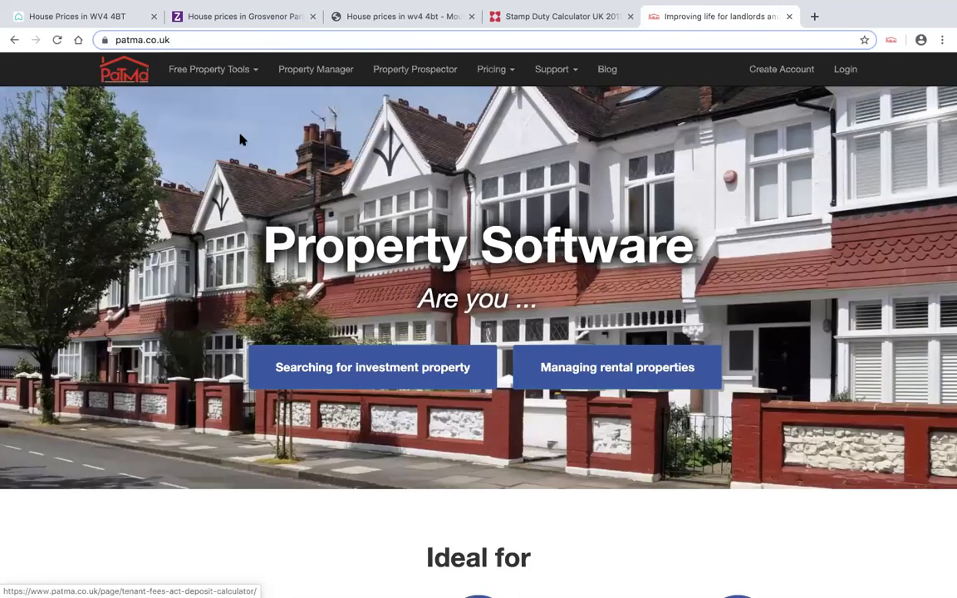
pyautogui.scroll(-3, 371, 241)
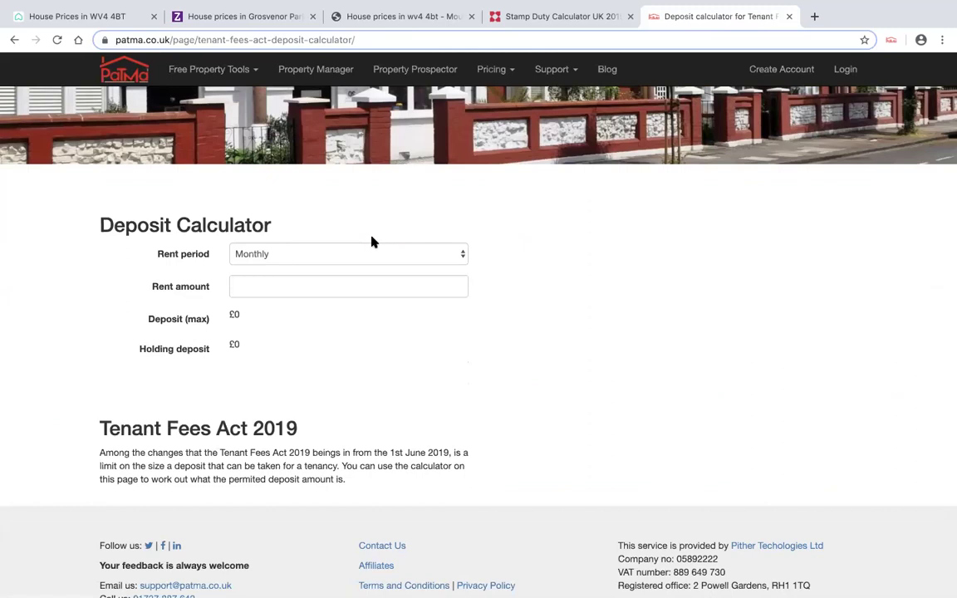
pyautogui.scroll(3, 371, 240)
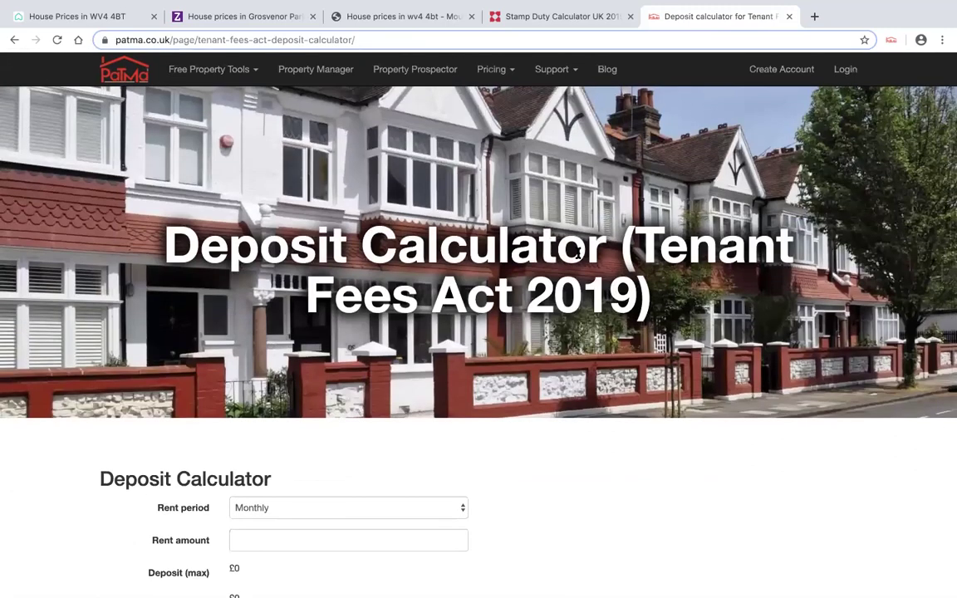